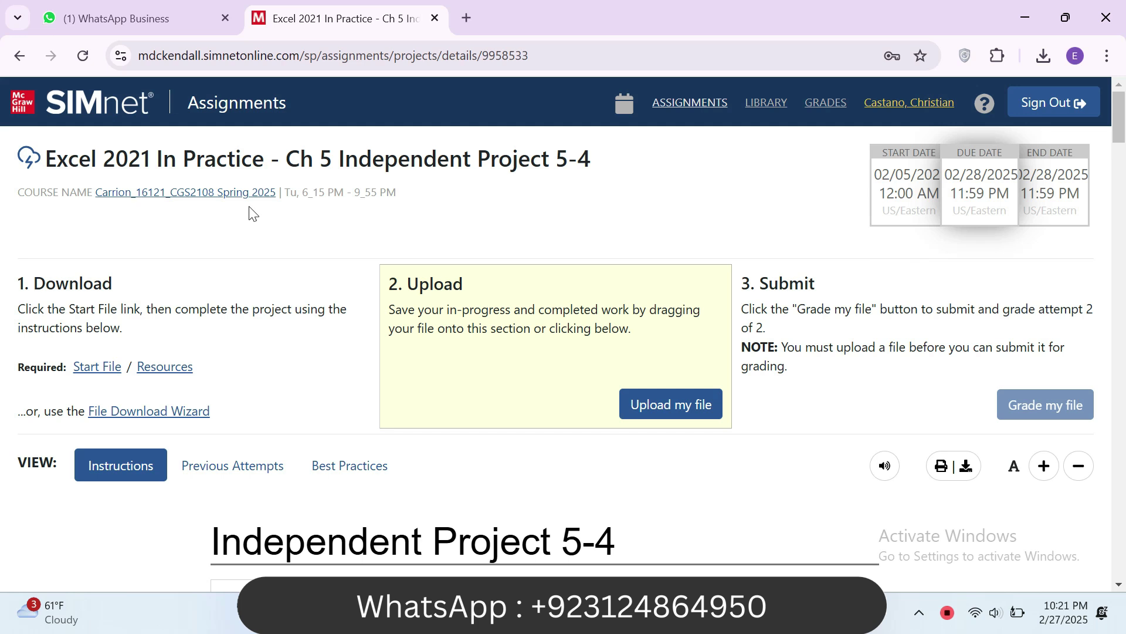
Step: Read the Independent Project 5-4 instructions down to step 1 on opening the WilsonHome-05 start file
drag(45, 159, 612, 156)
drag(1120, 117, 1120, 149)
drag(208, 218, 655, 236)
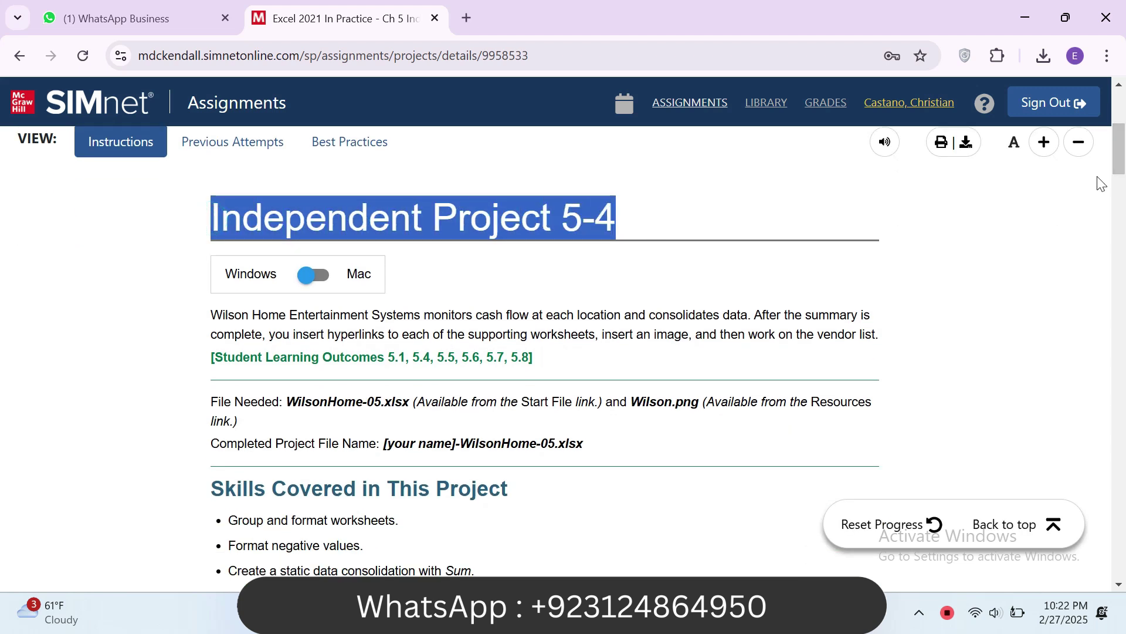
drag(1125, 145, 1125, 207)
drag(212, 189, 525, 195)
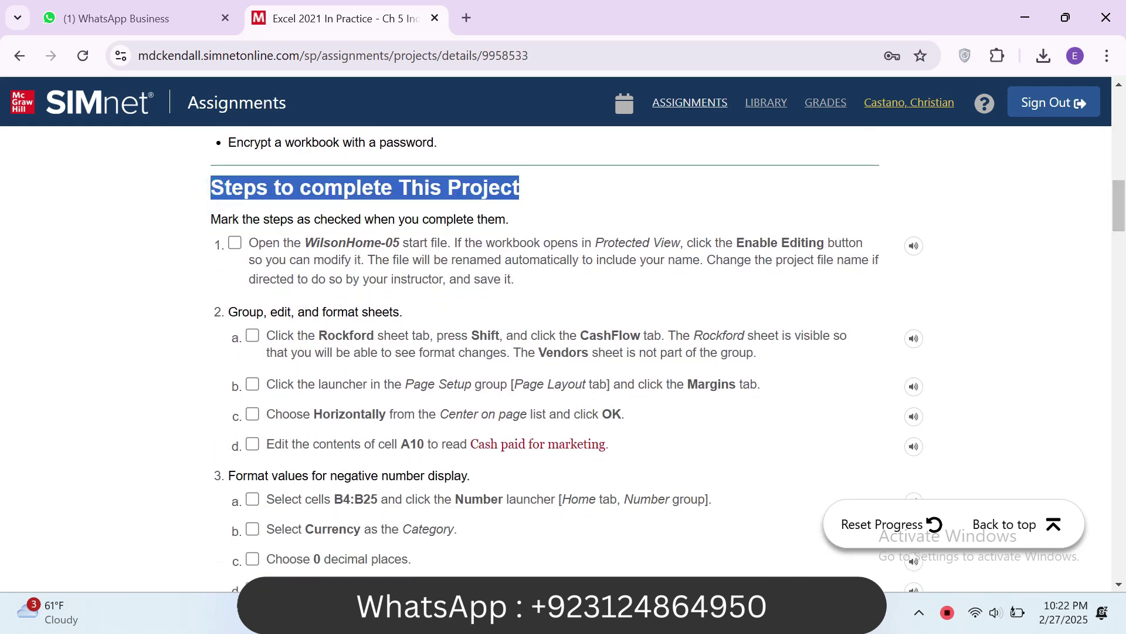
drag(221, 220, 509, 220)
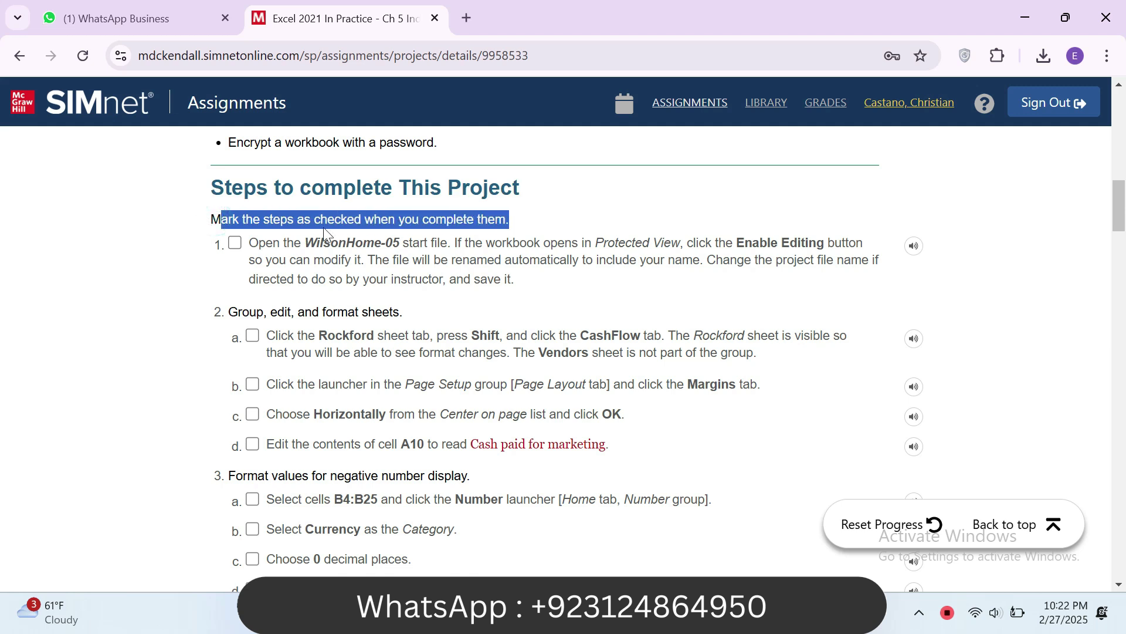
click(237, 243)
click(241, 245)
drag(250, 244, 452, 288)
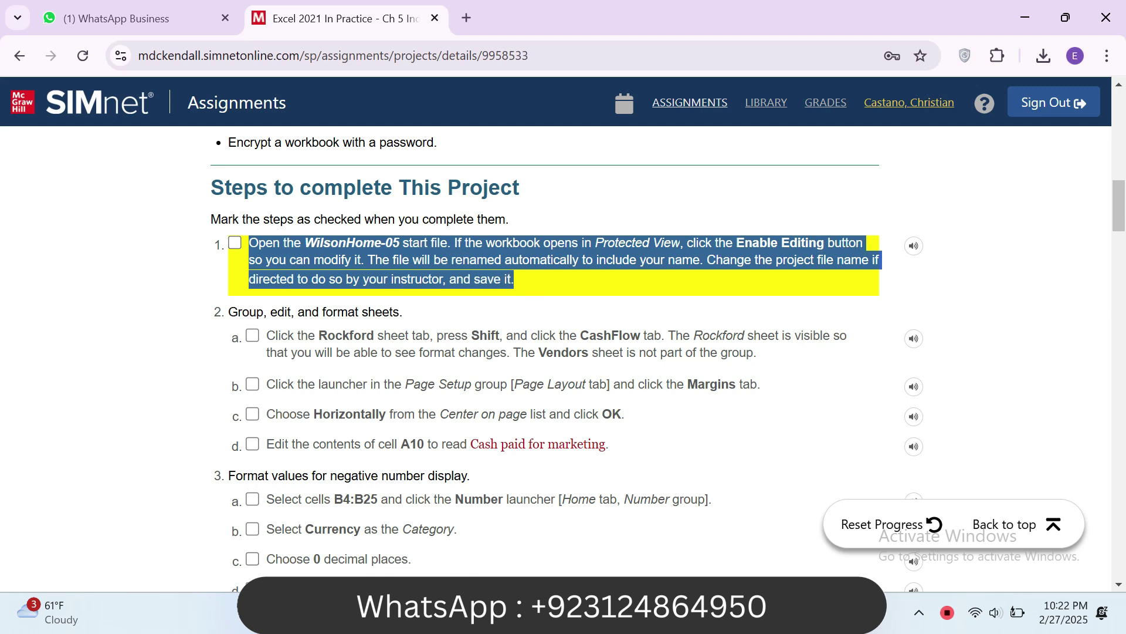
Step: Switch to Excel and enable editing of the WilsonHome-05 workbook, then check off step 1 in the SIMnet instructions
key(alt+Tab)
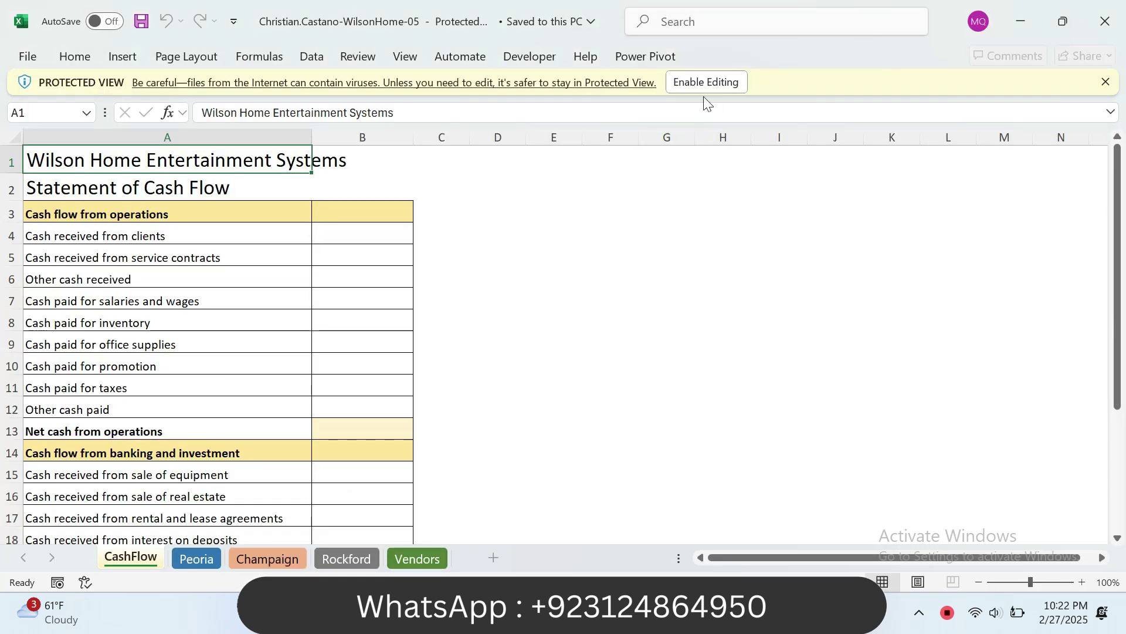
click(707, 83)
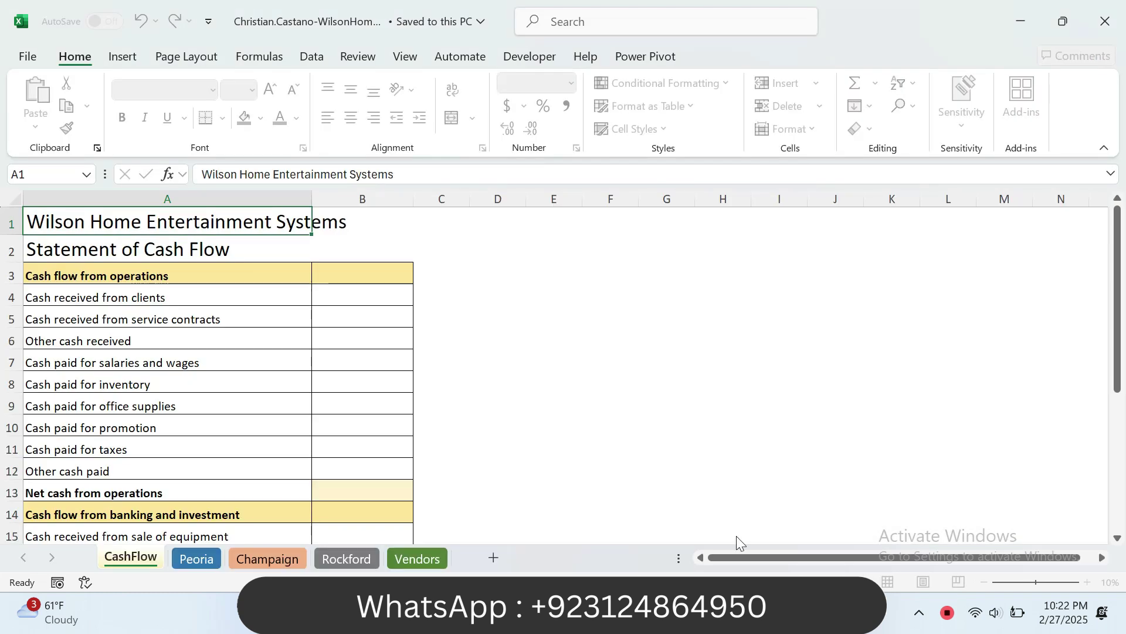
key(alt+Tab)
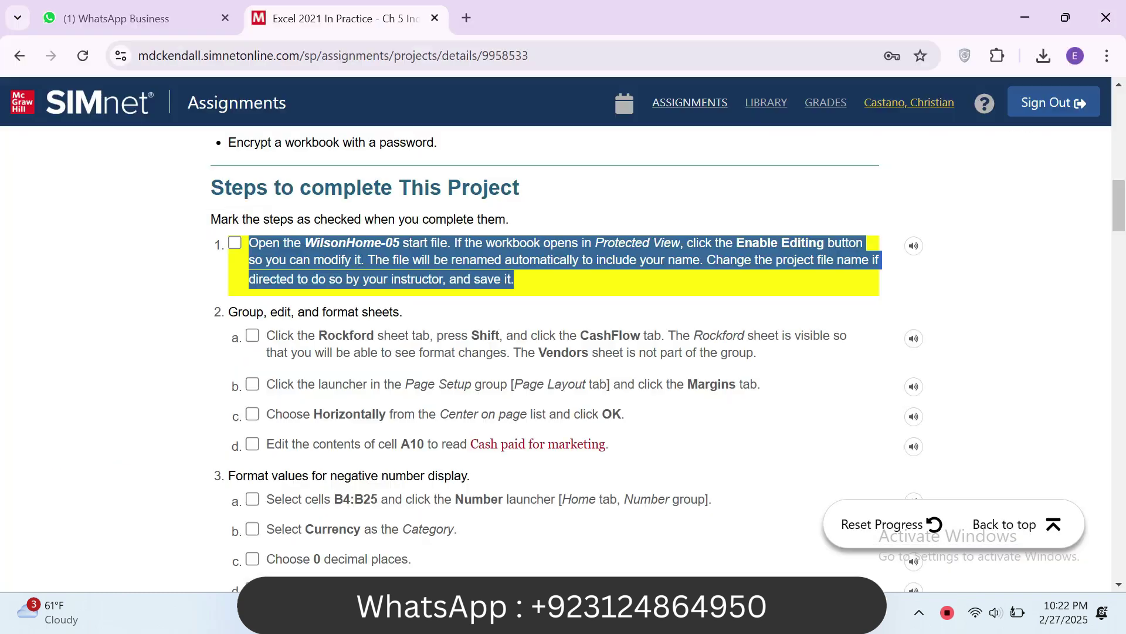
click(235, 243)
Step: Following instruction 2a, group the sheets from Rockford through CashFlow in the Excel workbook, keeping Rockford as the visible sheet
drag(238, 311, 336, 327)
drag(268, 335, 373, 338)
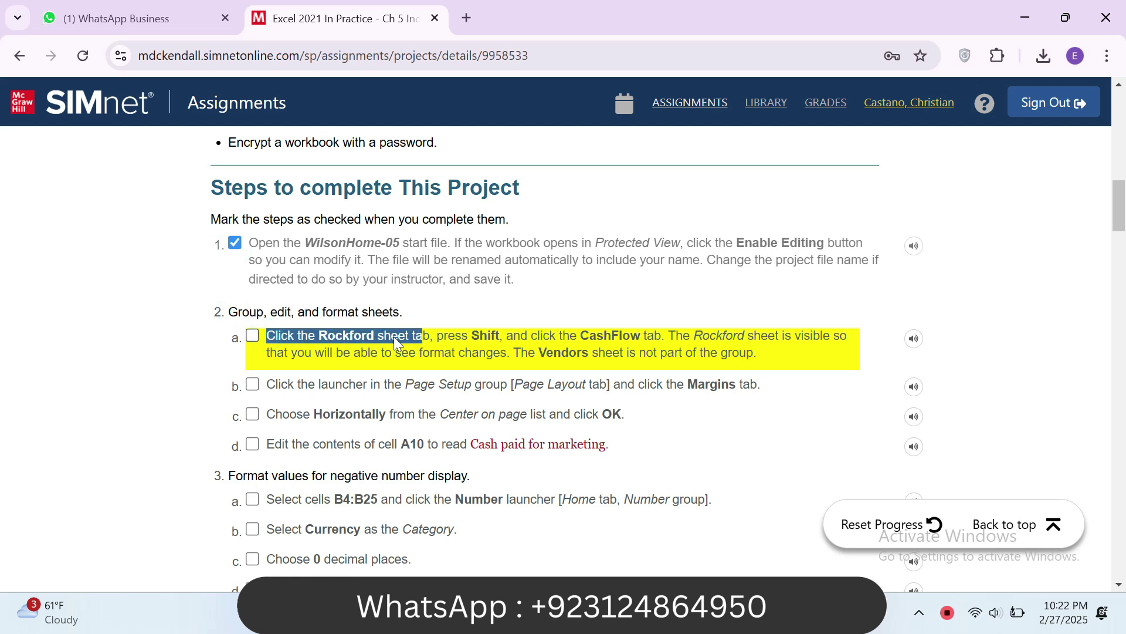
key(alt+Tab)
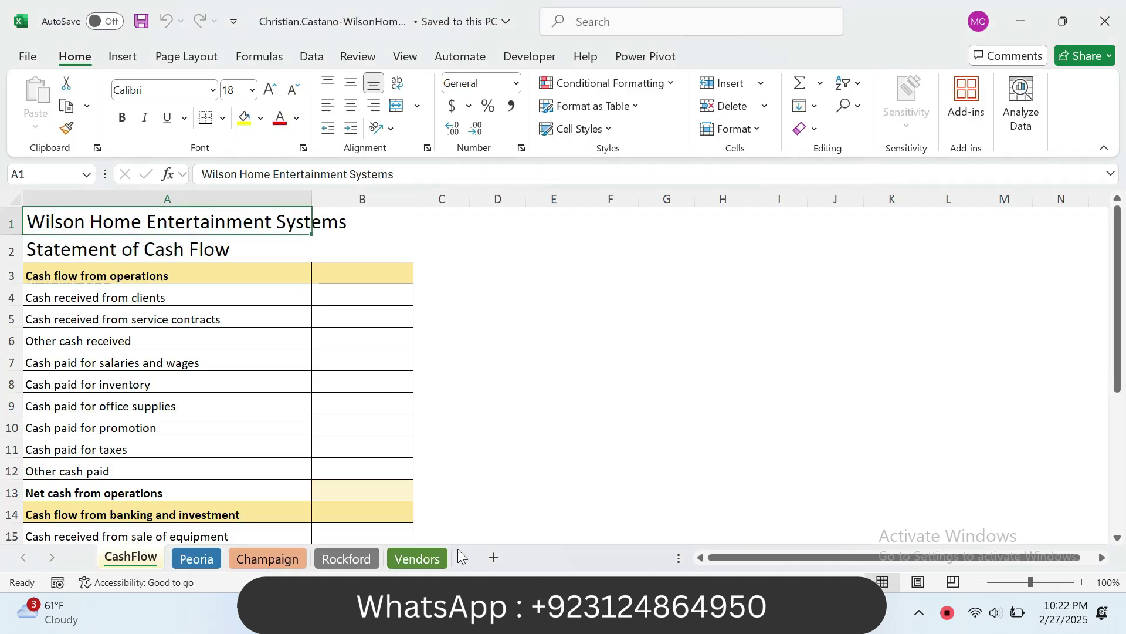
click(345, 558)
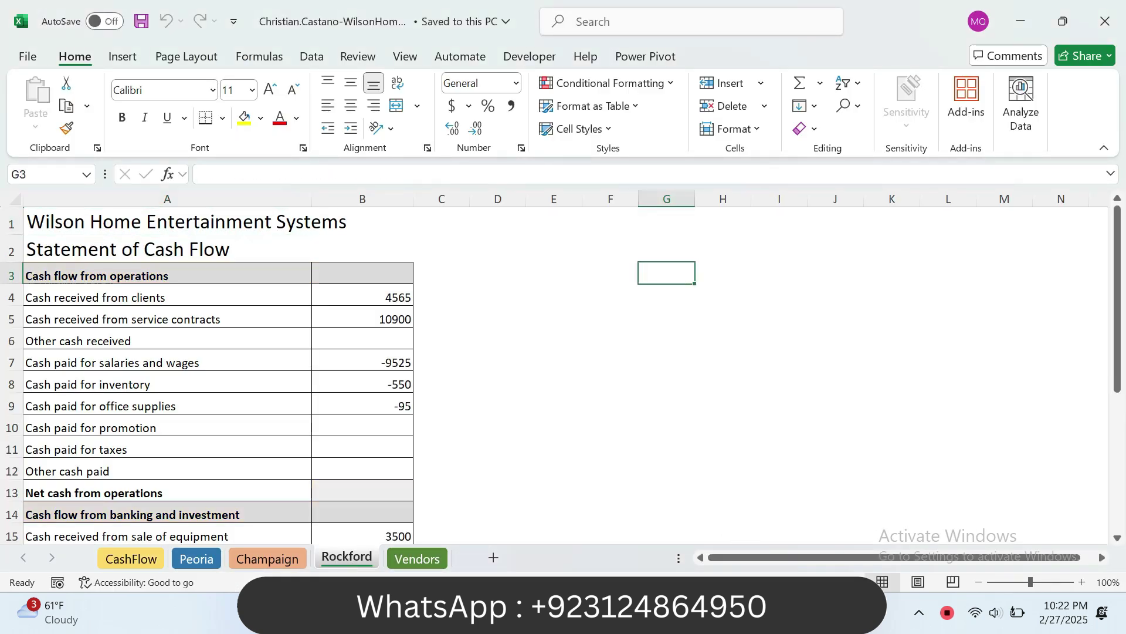
key(alt+Tab)
drag(438, 335, 665, 337)
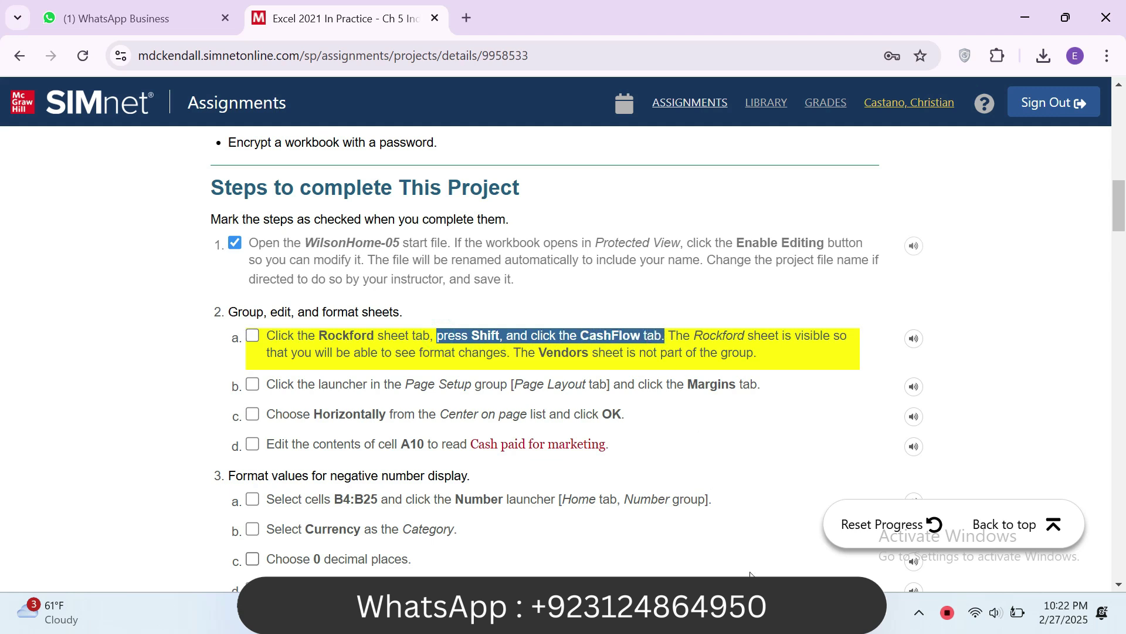
key(alt+Tab)
shift+click(135, 561)
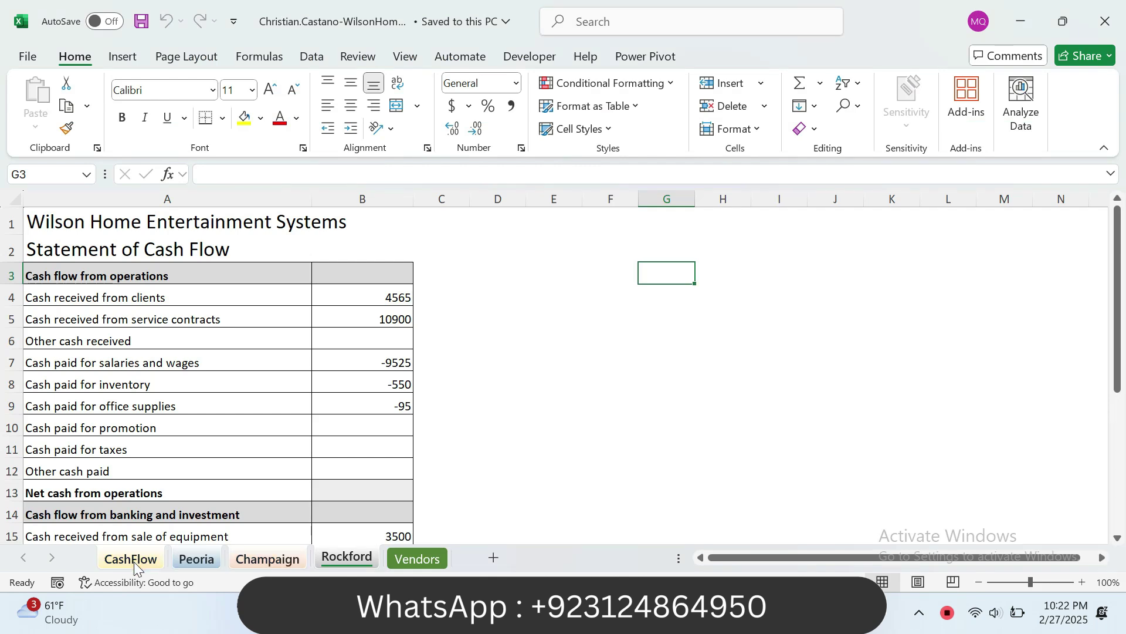
Step: Check in Excel that the Vendors sheet is outside the group, and check off step 2a in the SIMnet instructions
key(alt+Tab)
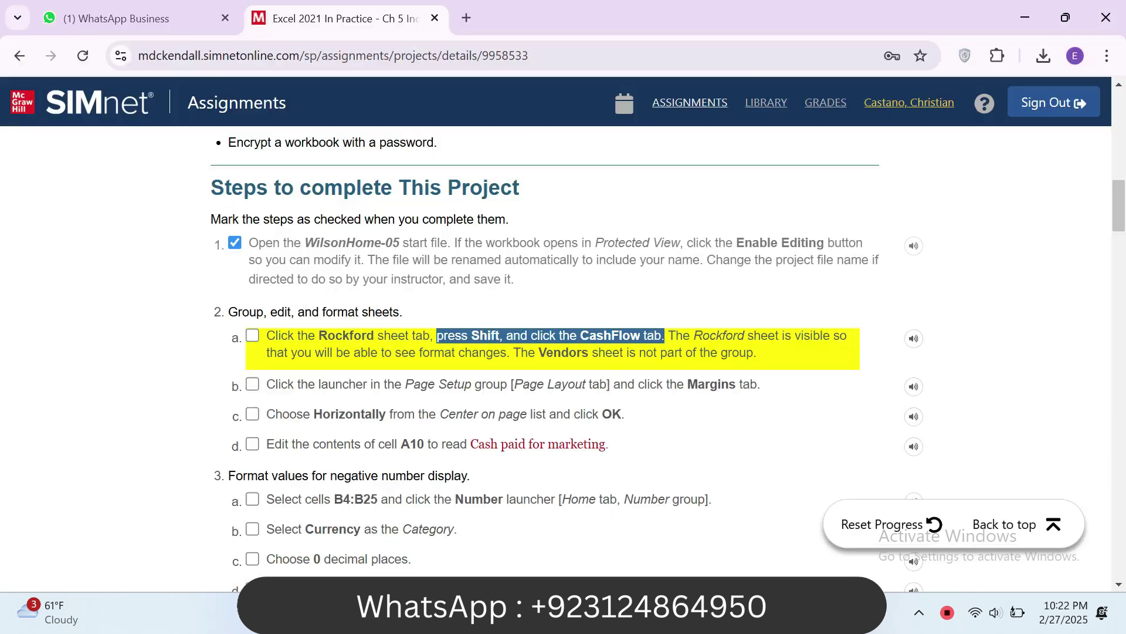
drag(670, 332, 287, 350)
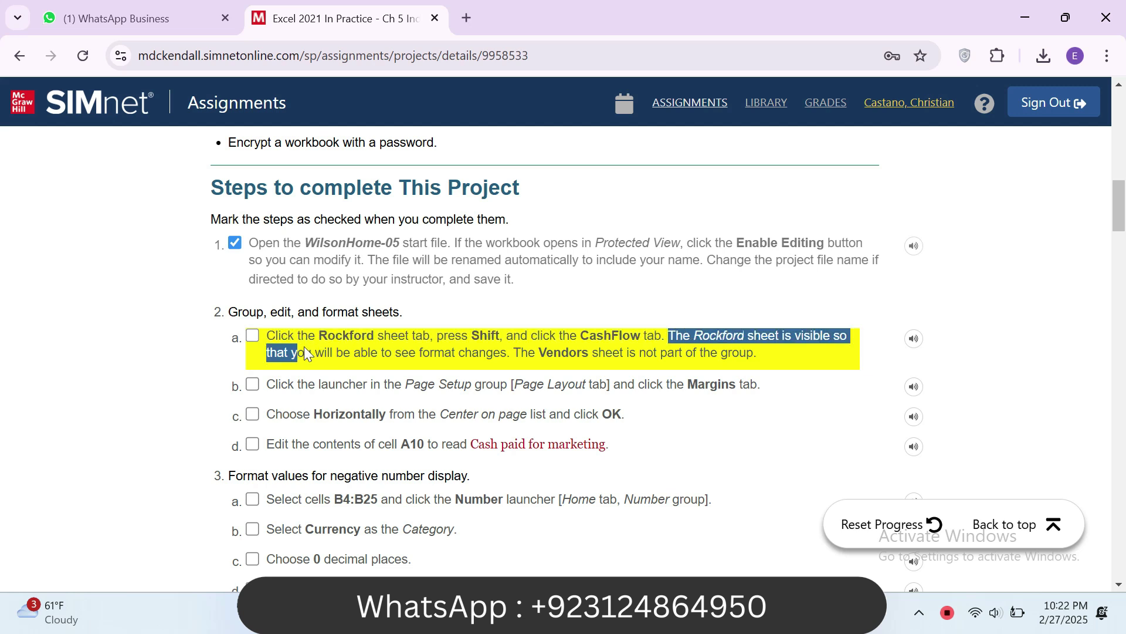
drag(509, 355, 751, 353)
key(alt+Tab)
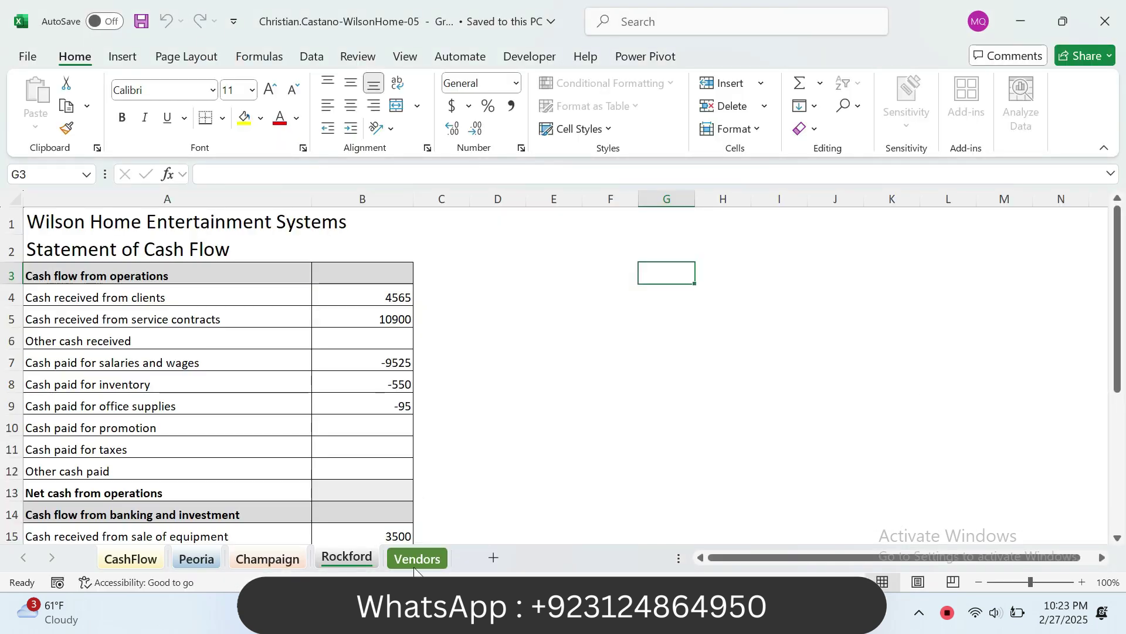
key(alt+Tab)
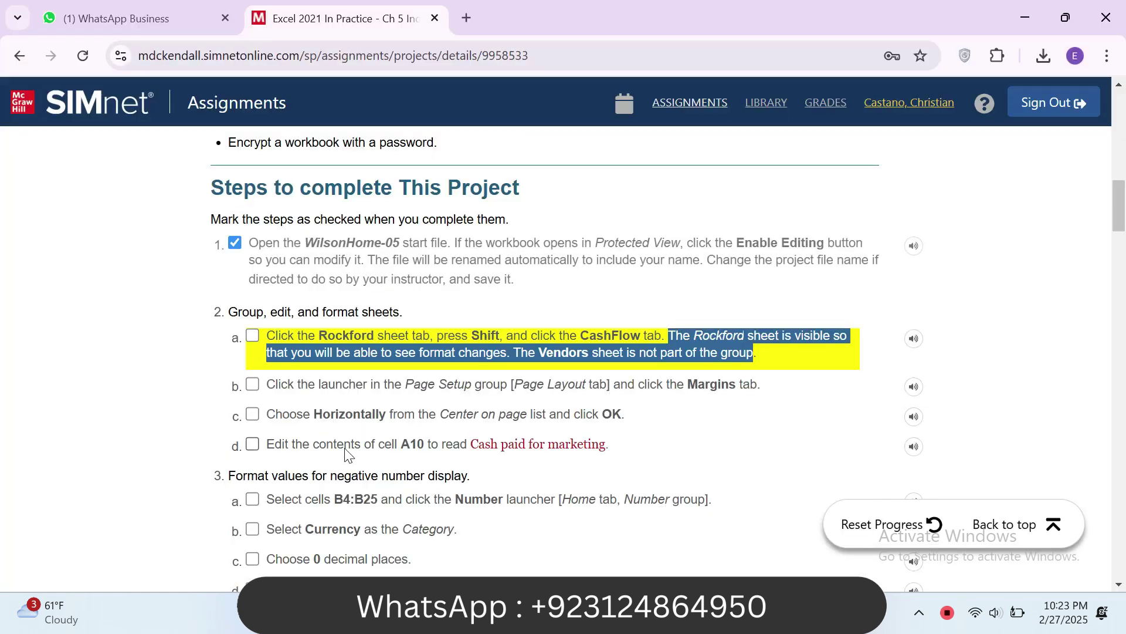
click(252, 335)
Step: Open the Page Setup margin settings for the grouped sheets in Excel and check off step 2b in the SIMnet instructions
drag(268, 378, 391, 389)
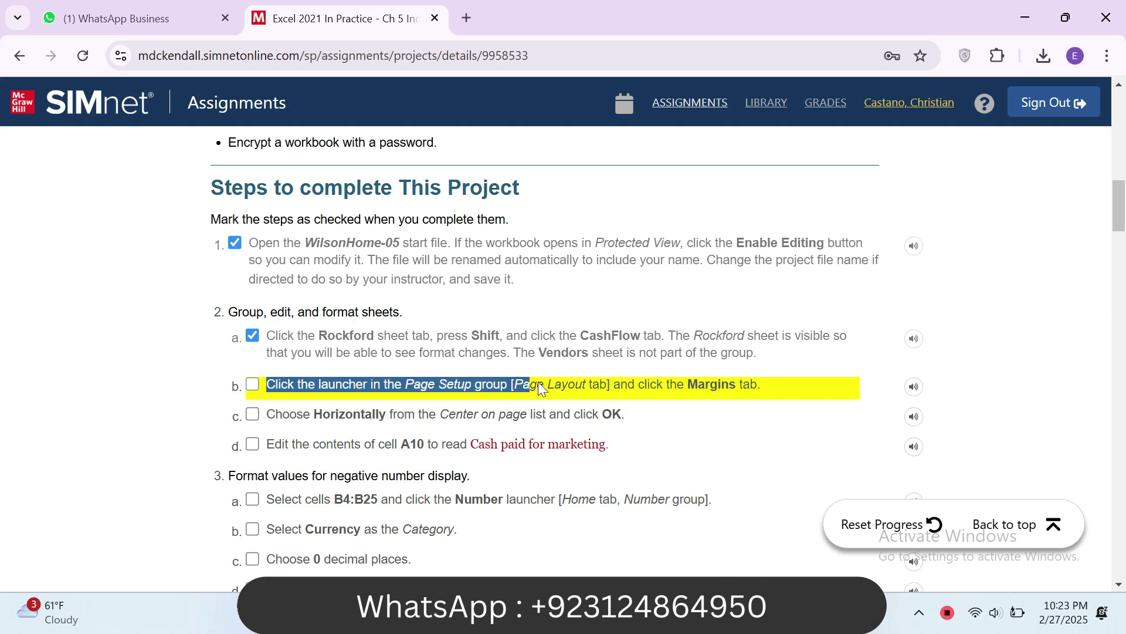
drag(649, 385, 731, 385)
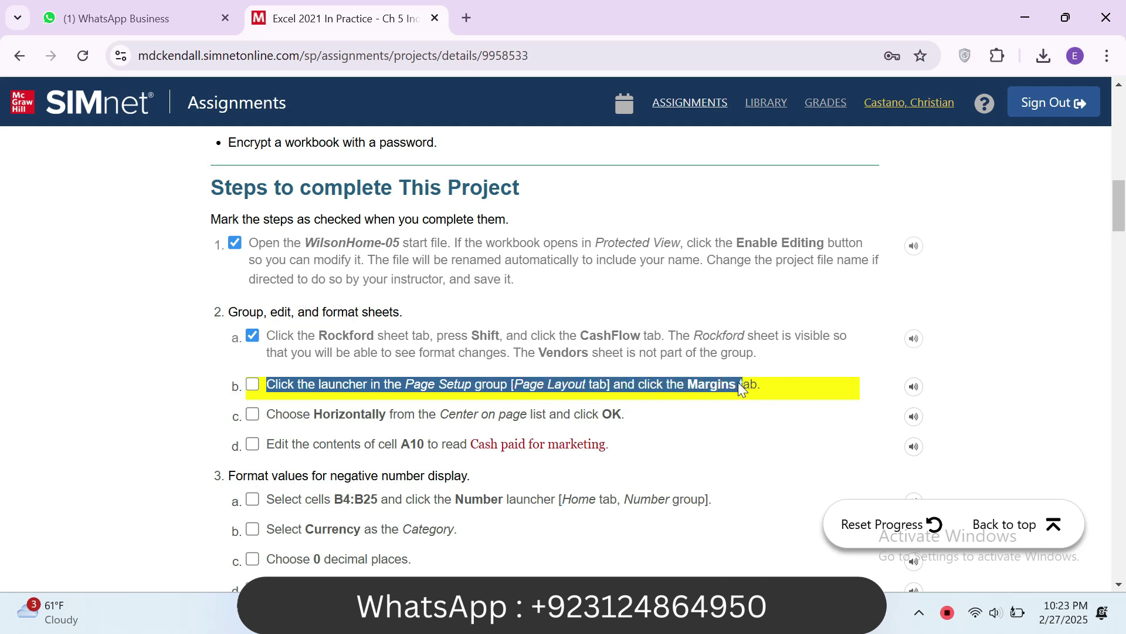
drag(663, 381, 761, 384)
click(803, 613)
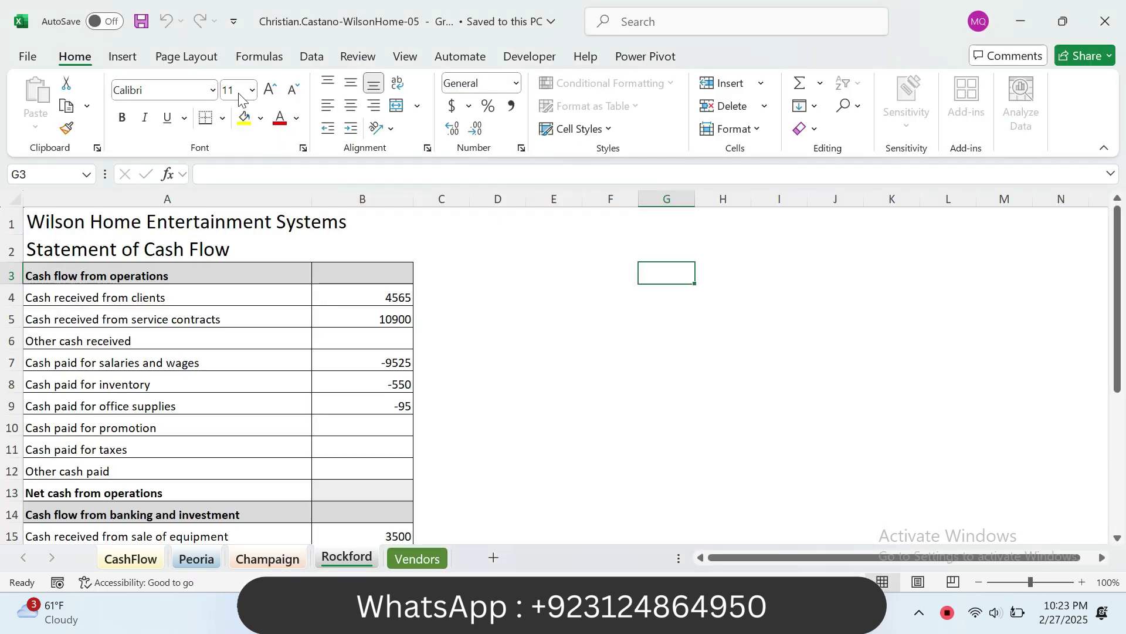
click(193, 57)
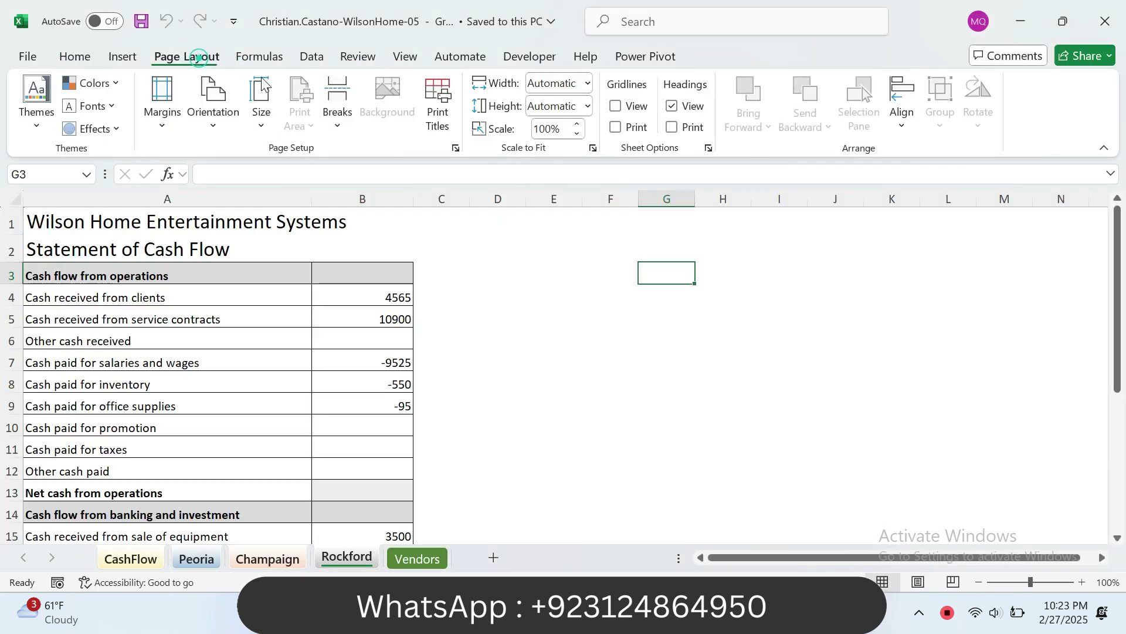
click(457, 150)
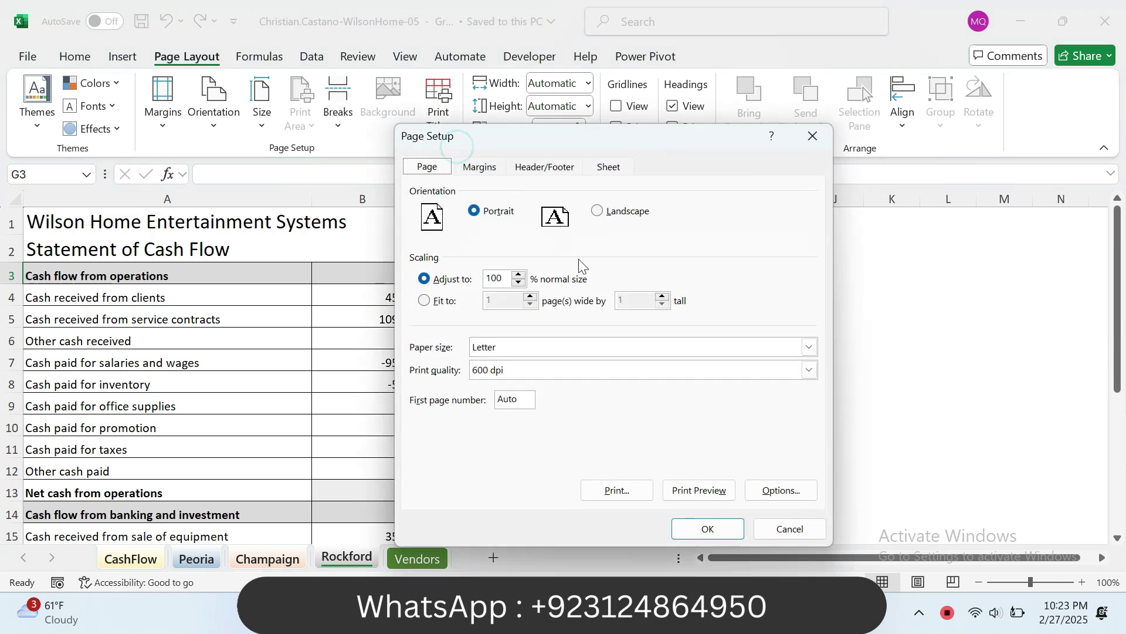
click(480, 166)
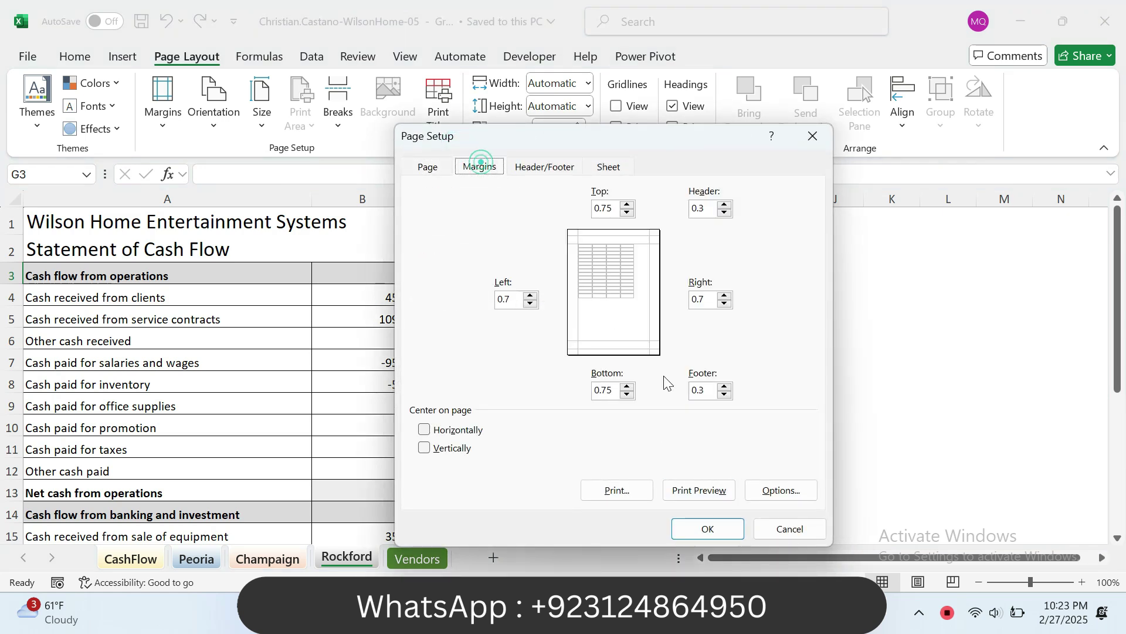
key(alt+Tab)
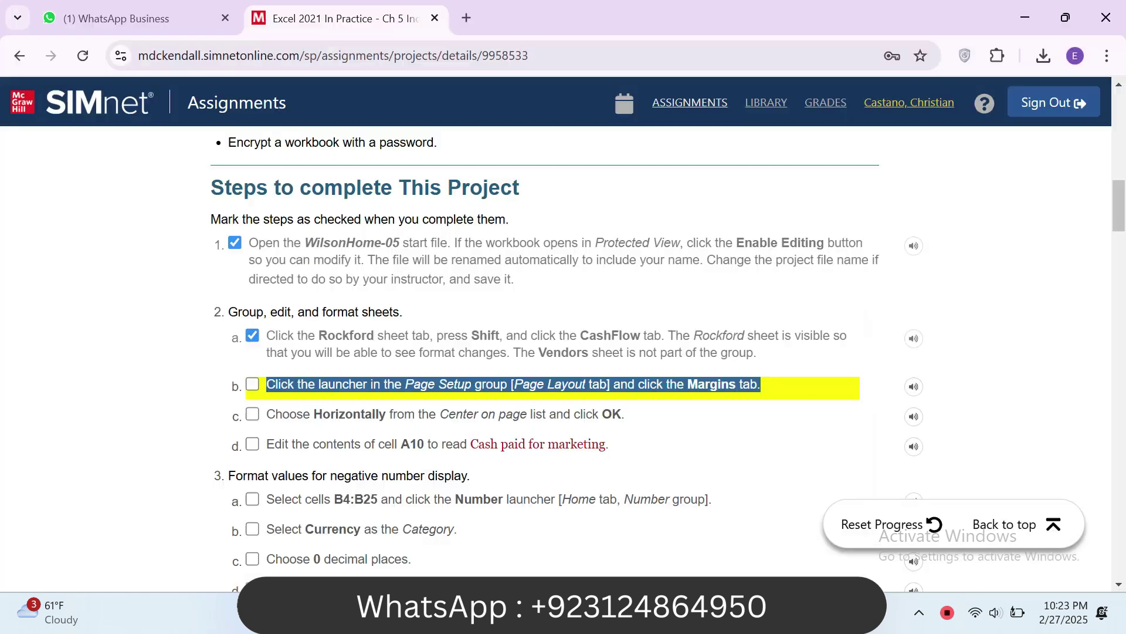
click(262, 384)
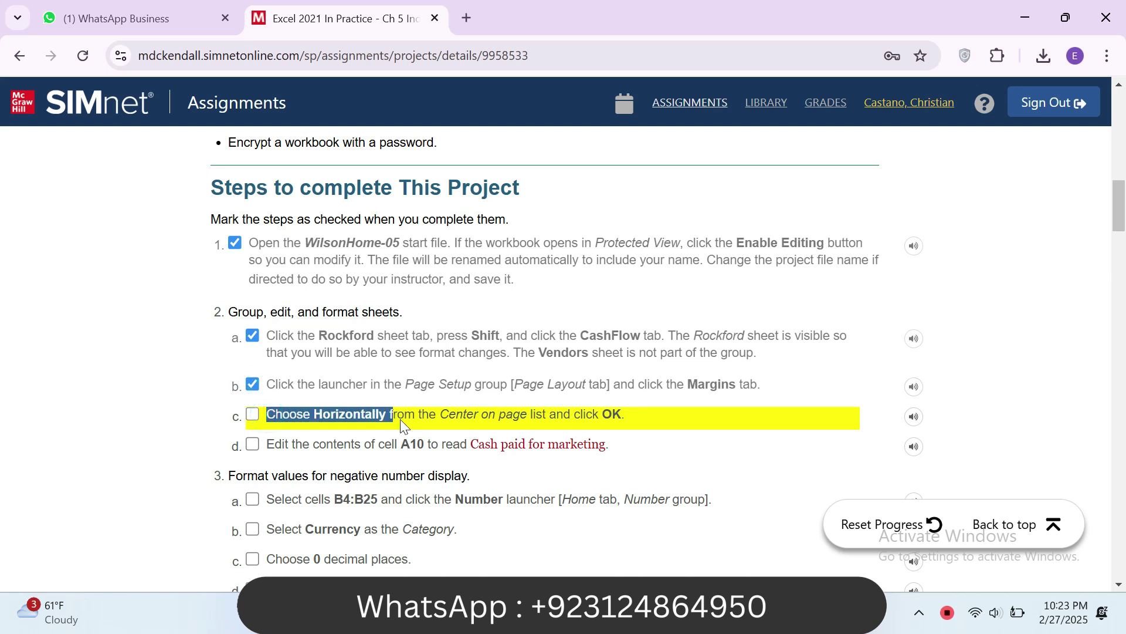
Step: Center the grouped sheets horizontally on the page in Excel and check off step 2c in the SIMnet instructions
drag(437, 427, 621, 427)
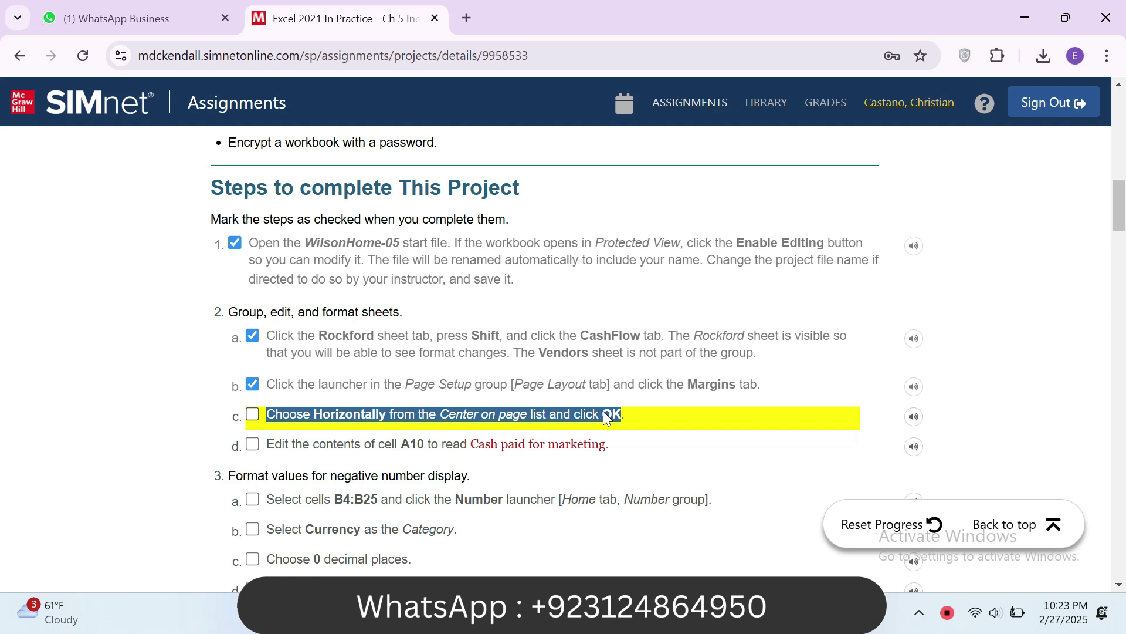
key(alt+Tab)
click(434, 430)
click(699, 531)
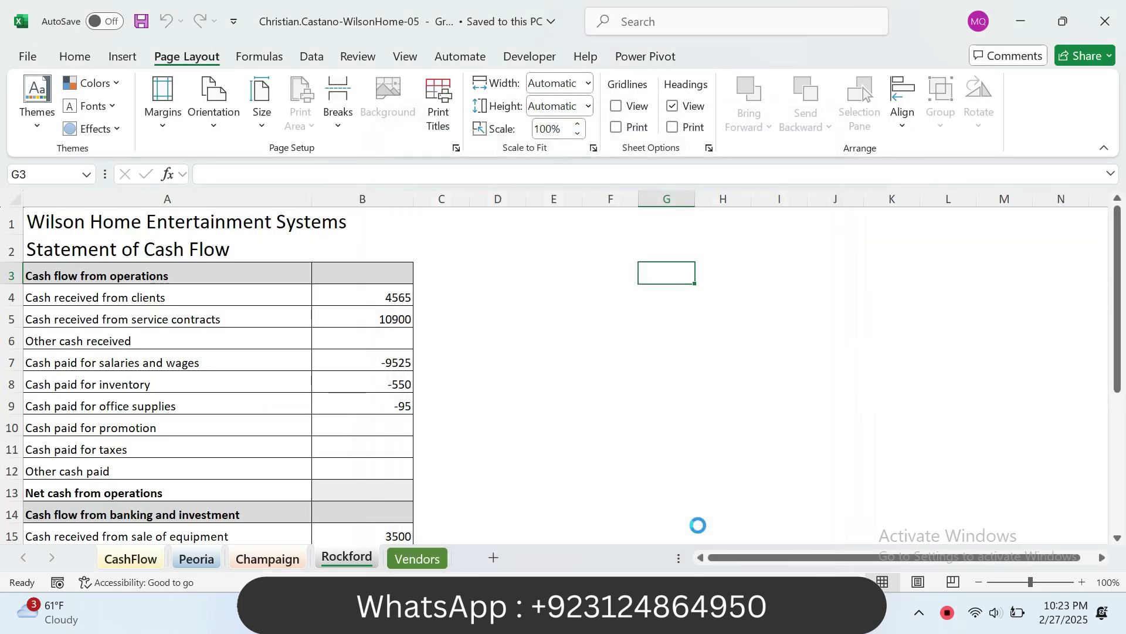
key(alt+Tab)
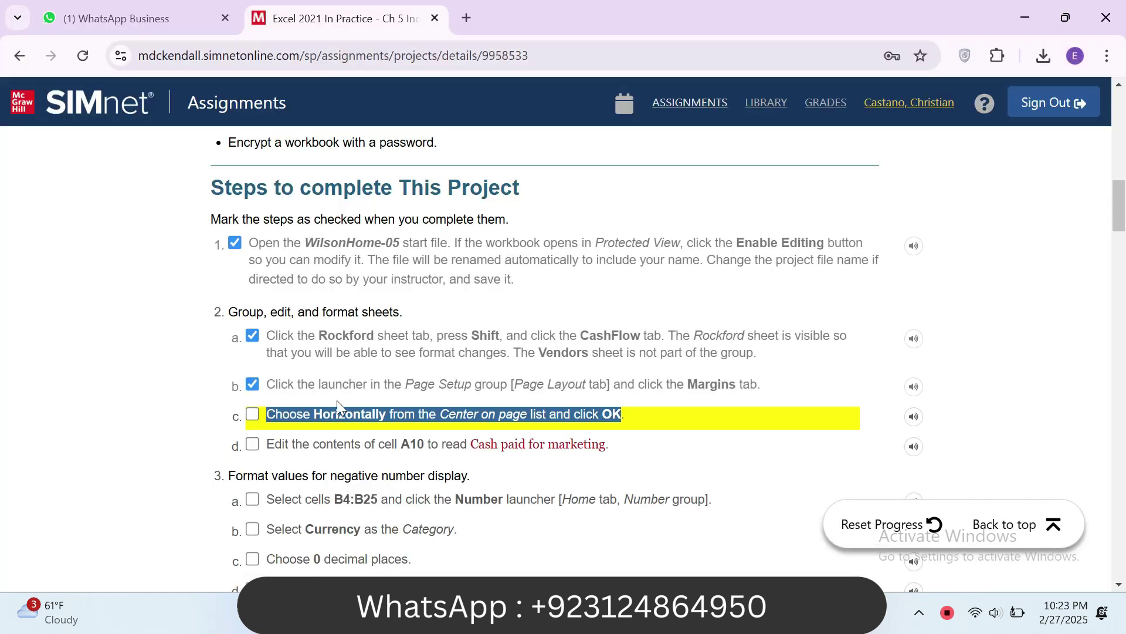
click(253, 416)
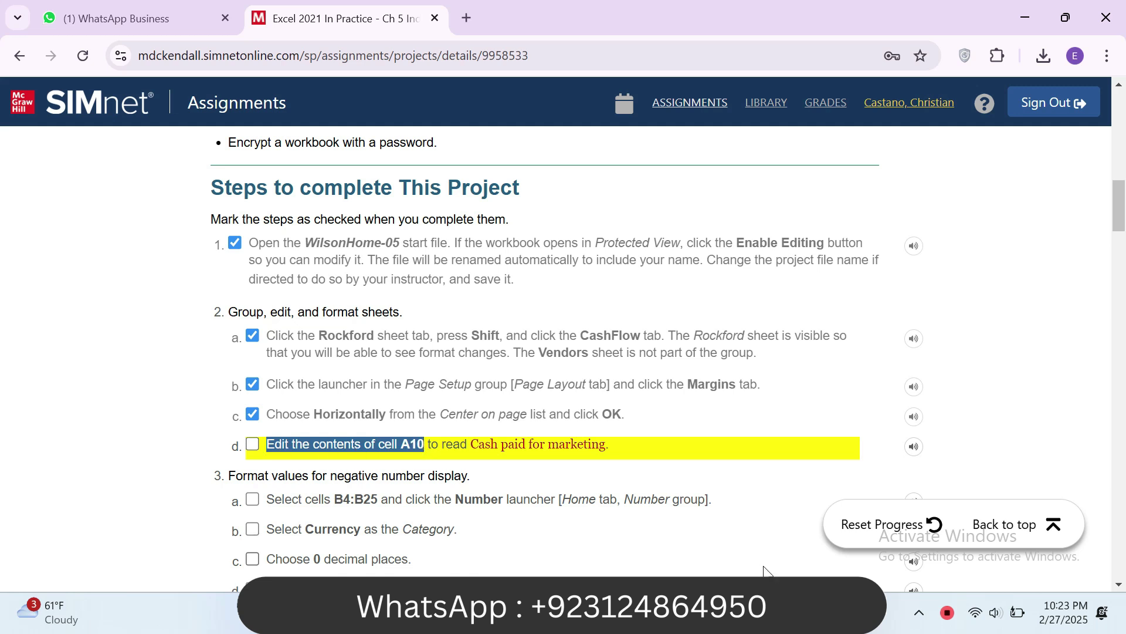
Step: Change cell A10 on the grouped sheets in Excel to read "Cash paid for marketing" and return to the SIMnet instructions
key(alt+Tab)
click(109, 428)
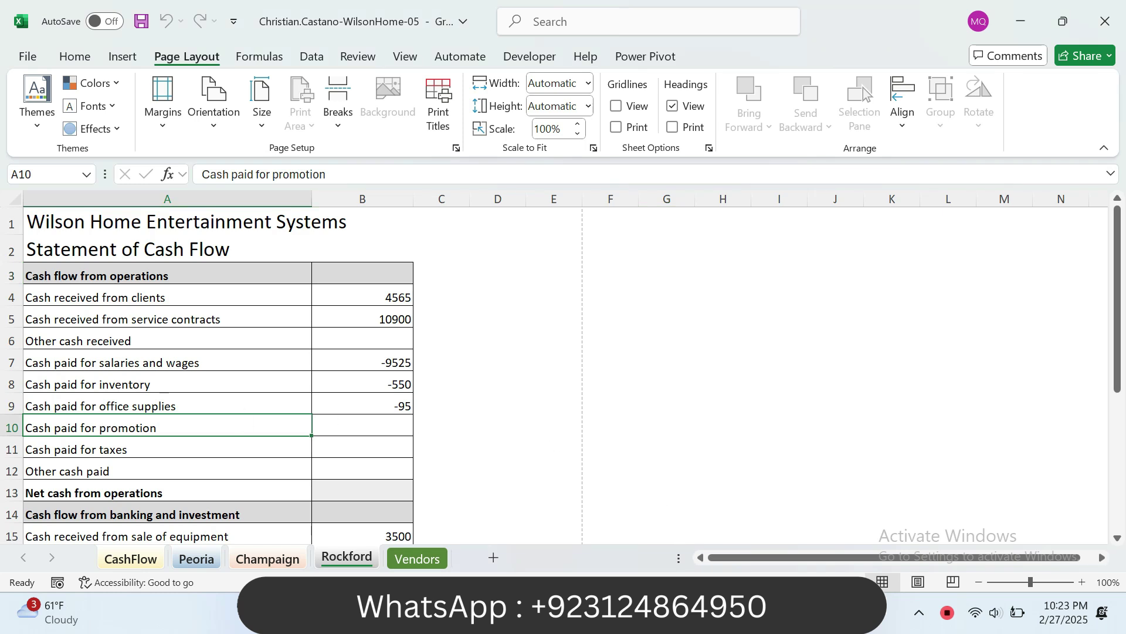
key(alt+Tab)
drag(473, 442, 512, 438)
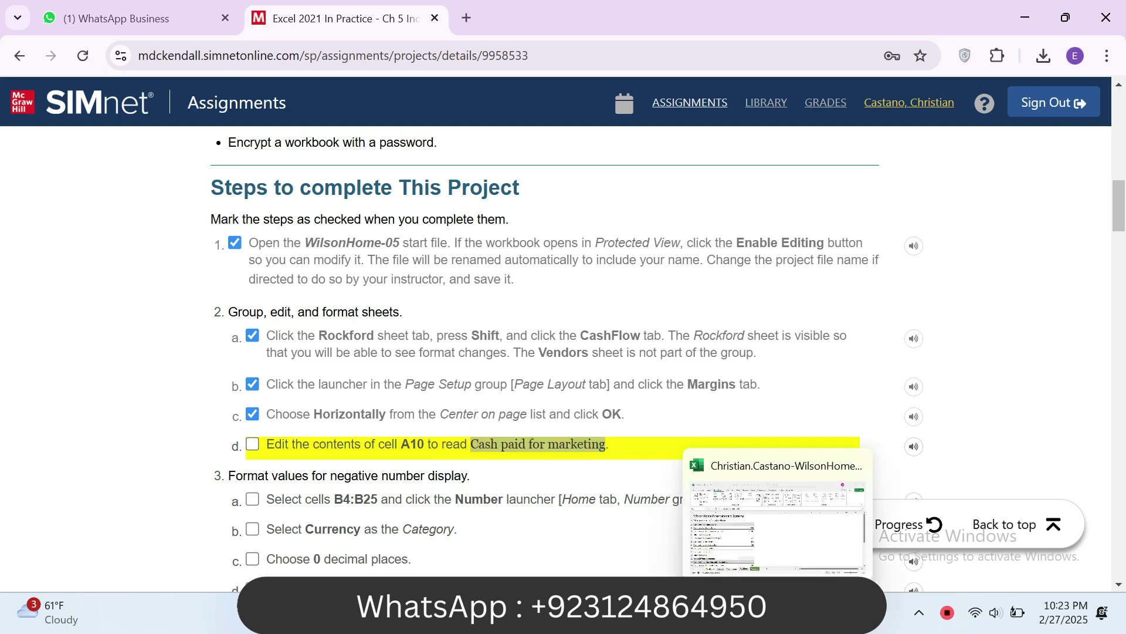
click(777, 616)
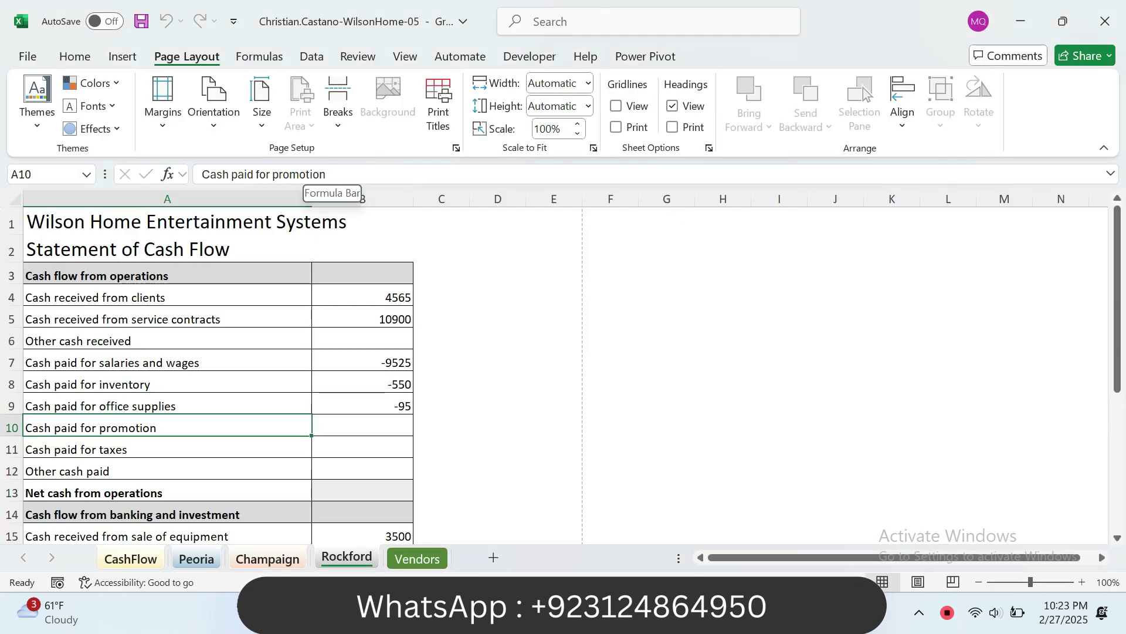
drag(272, 174, 327, 175)
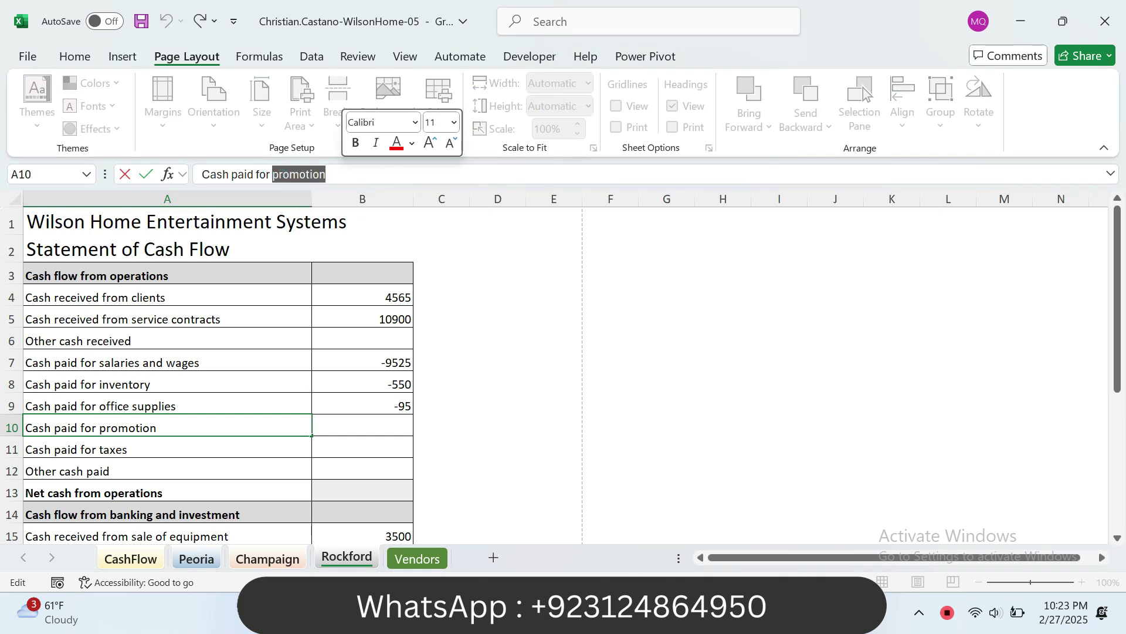
key(BackSpace)
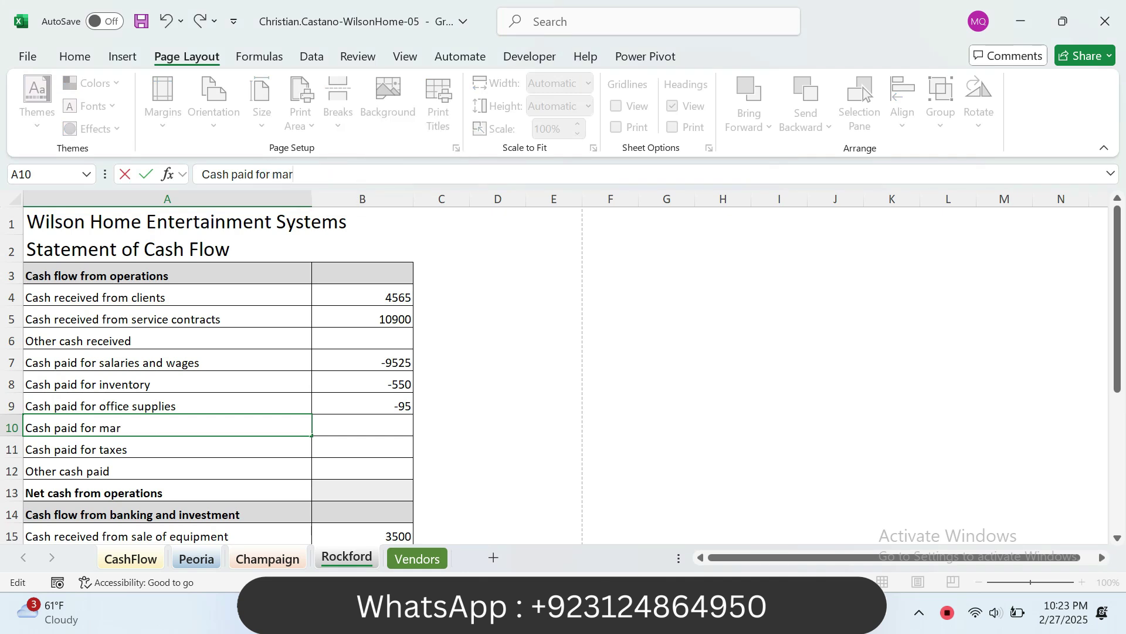
text(marketing)
key(Return)
click(251, 421)
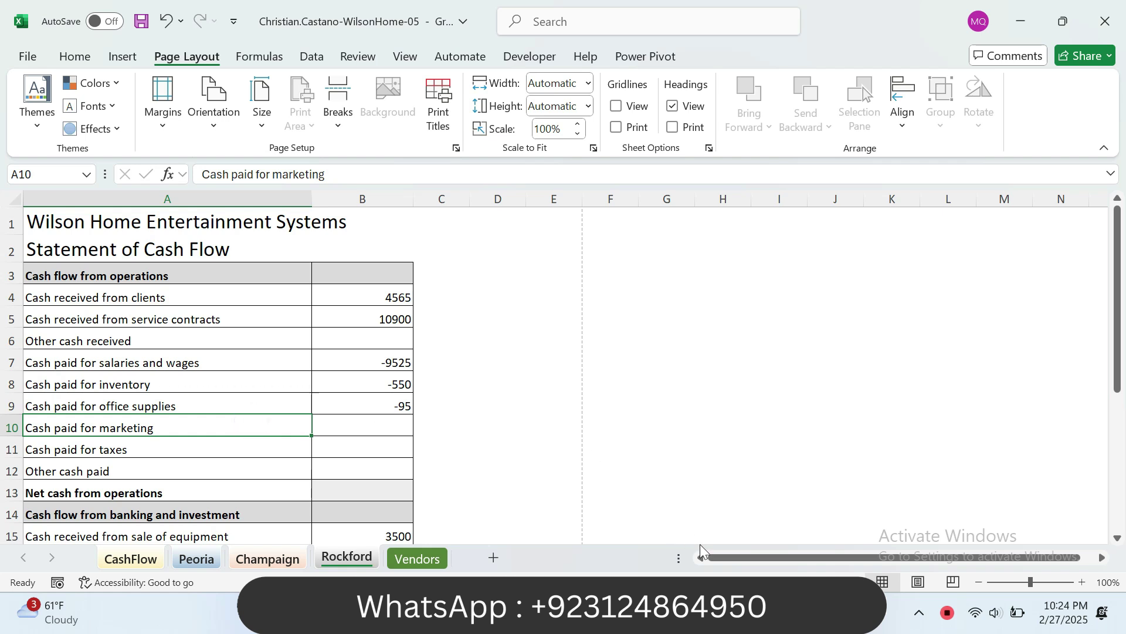
key(alt+Tab)
click(531, 452)
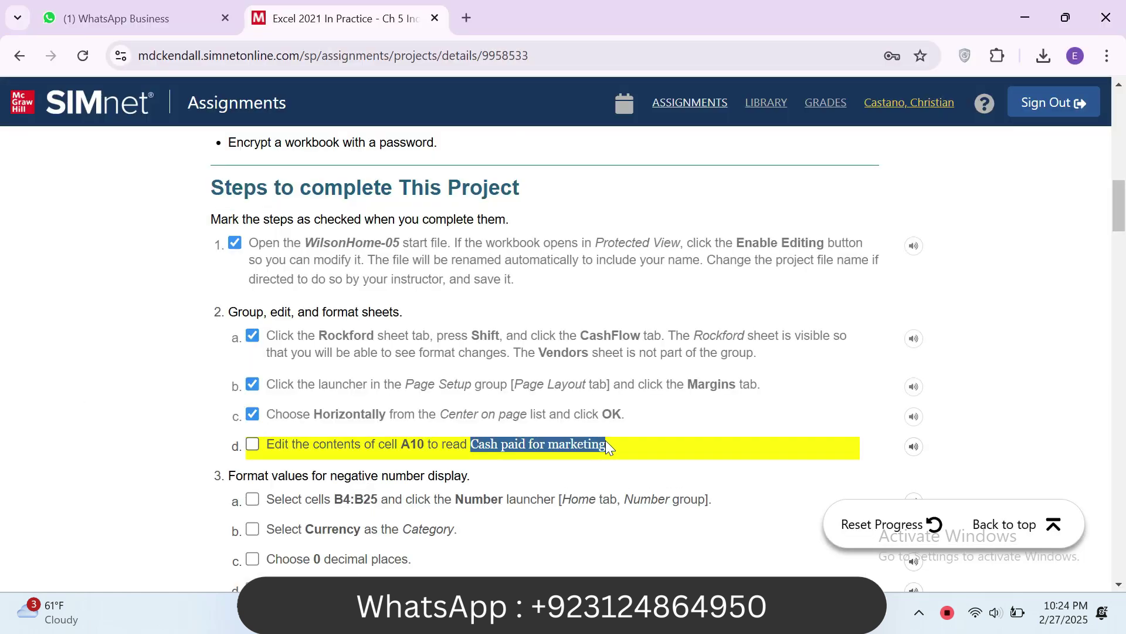
Step: Check off step 2d in the SIMnet instructions and read step 3a on formatting values for negative number display
click(253, 444)
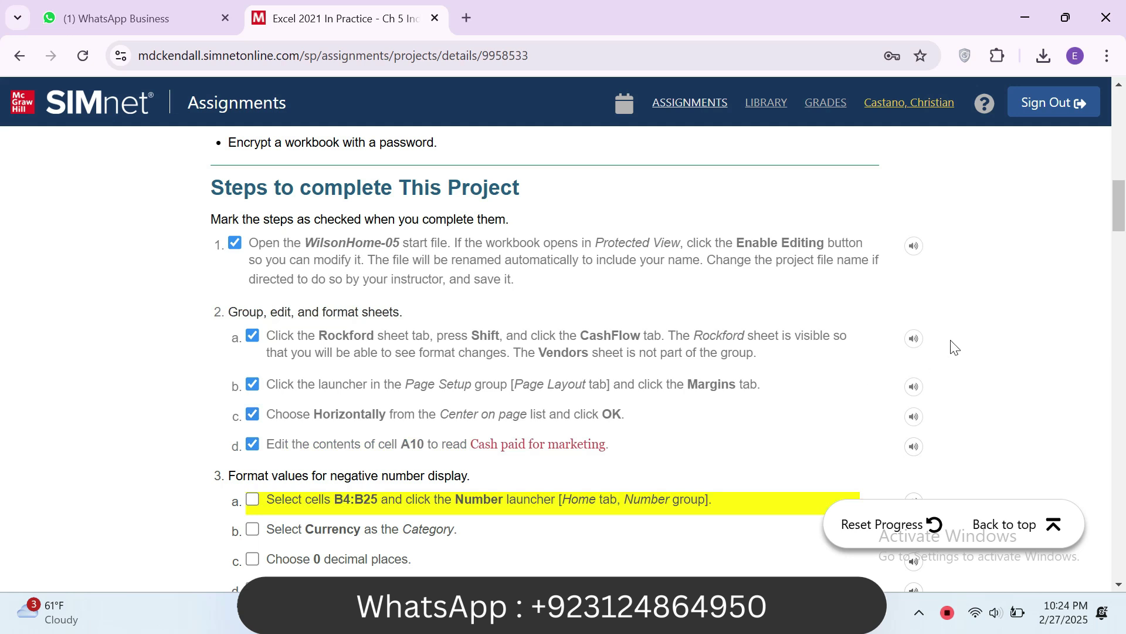
scroll(1122, 217, down, 5)
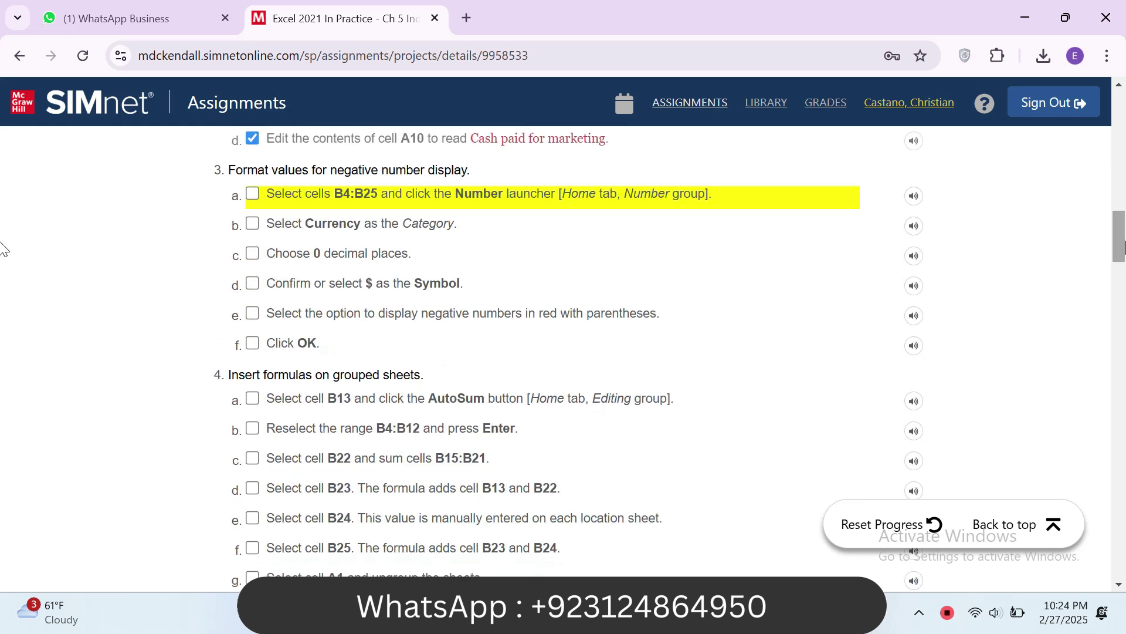
drag(235, 169, 468, 169)
drag(335, 193, 379, 194)
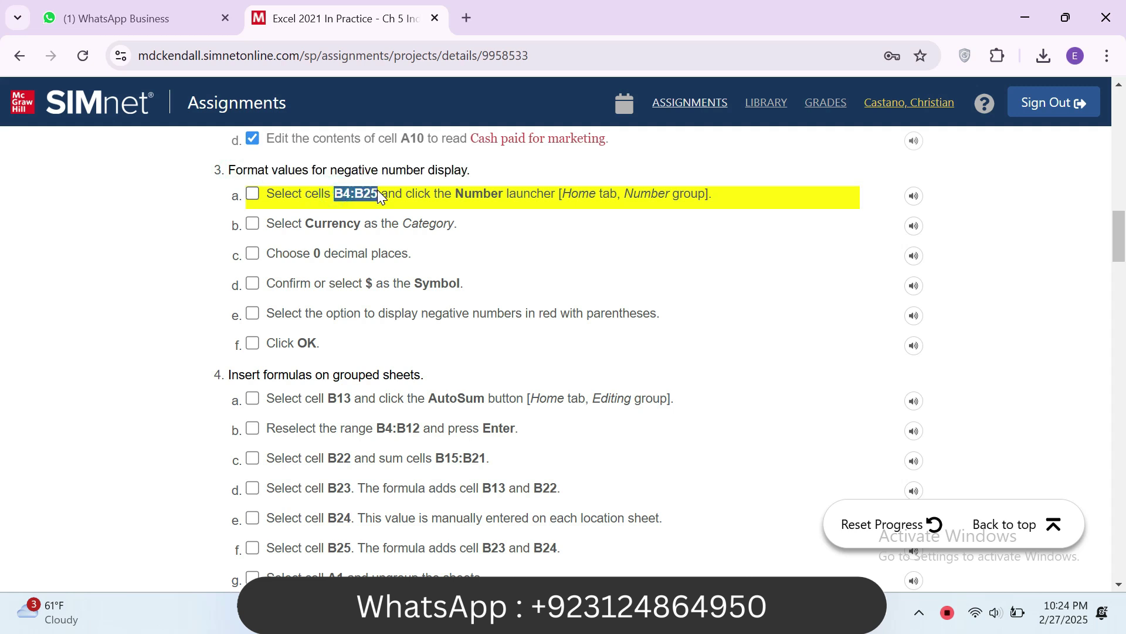
drag(279, 192, 340, 191)
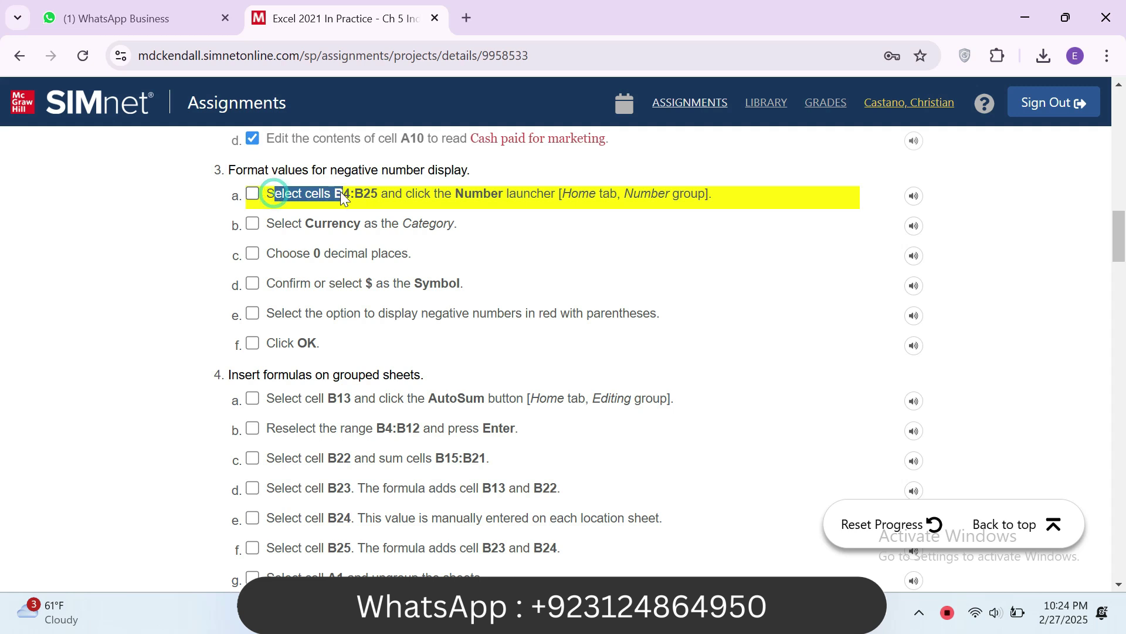
Step: Open the number format settings for cells B4:B25 on the grouped sheets in Excel and check off step 3a in the SIMnet instructions
key(alt+Tab)
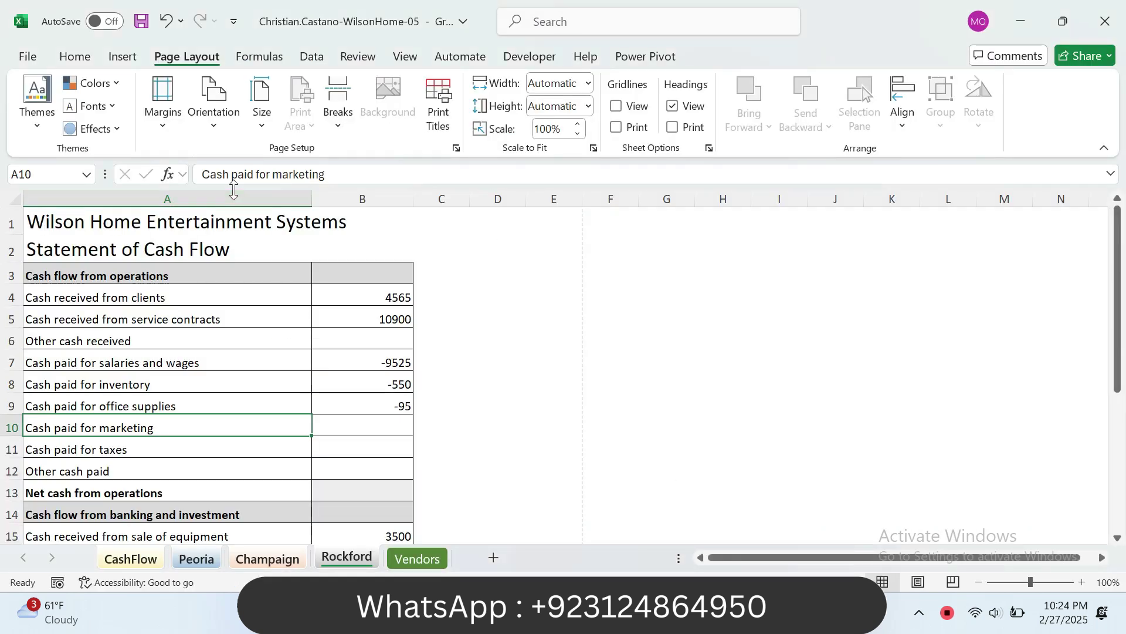
click(52, 175)
text(B4:B25)
key(Return)
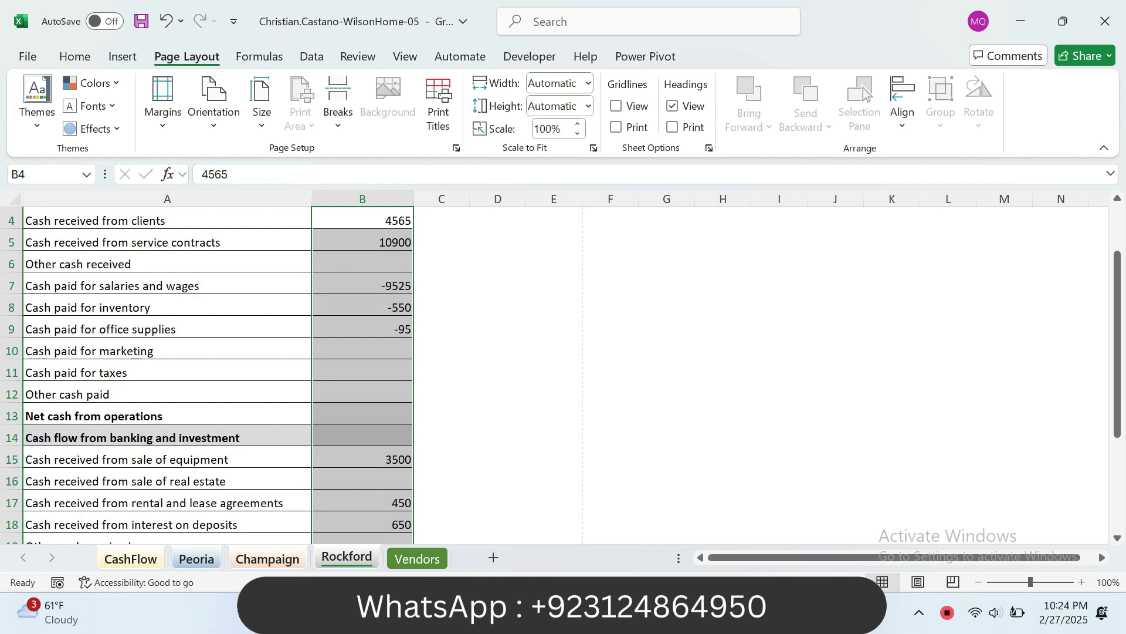
key(alt+Tab)
drag(408, 192, 689, 196)
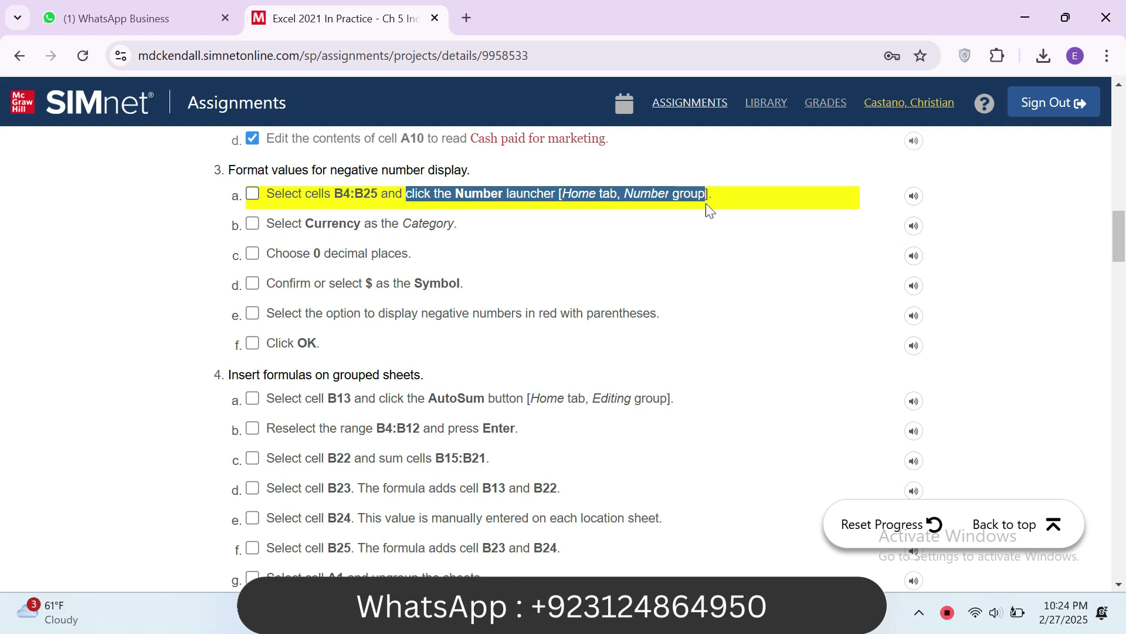
key(alt+Tab)
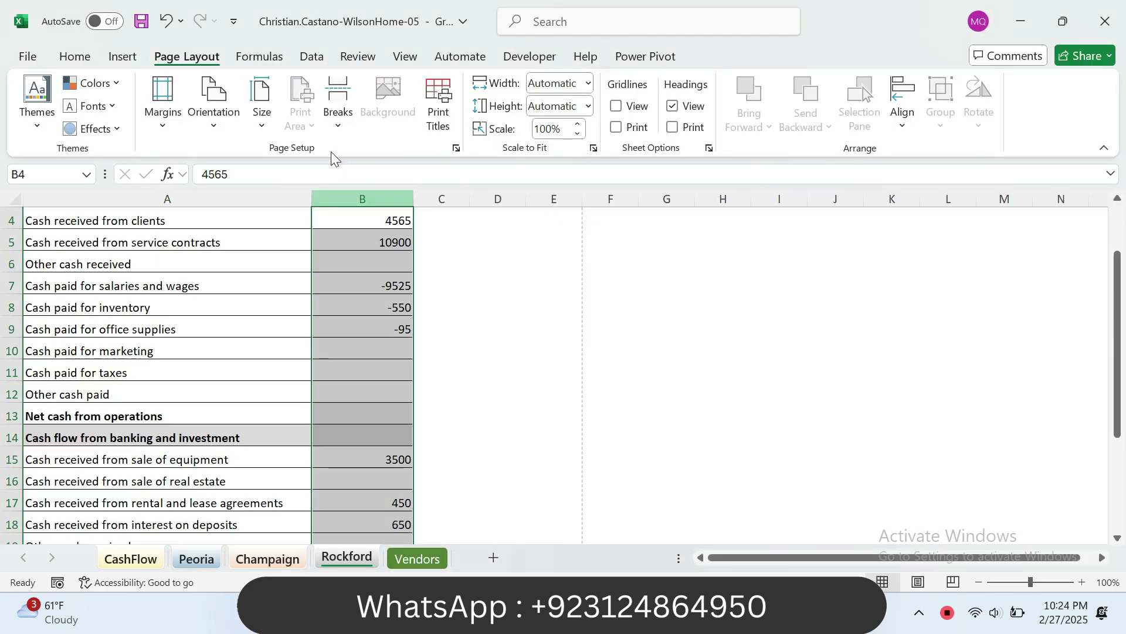
click(69, 56)
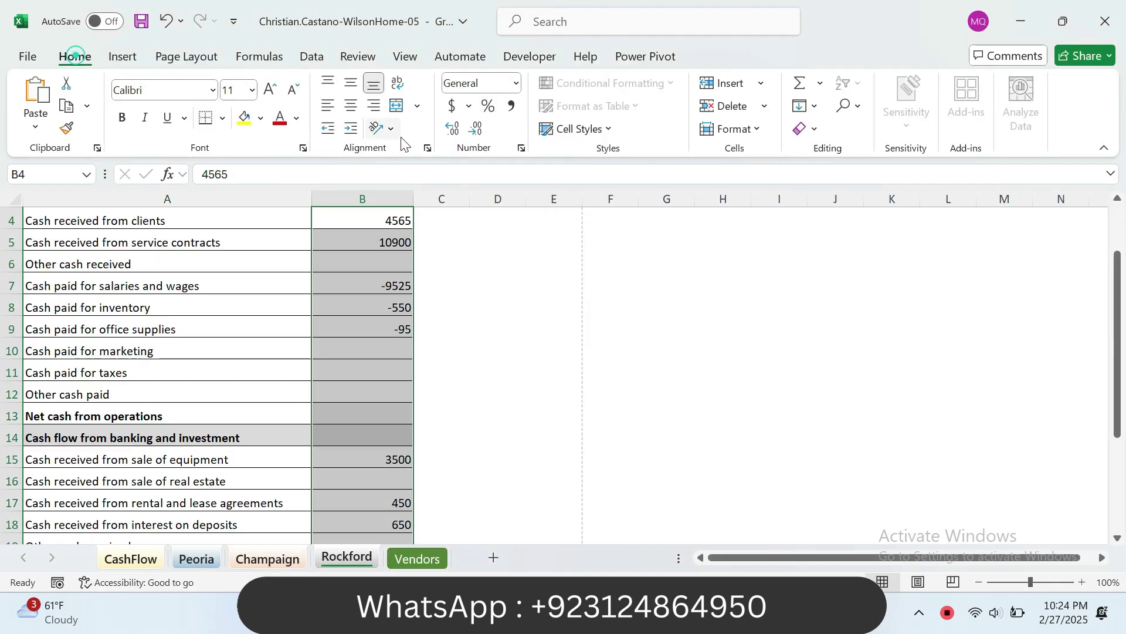
click(521, 150)
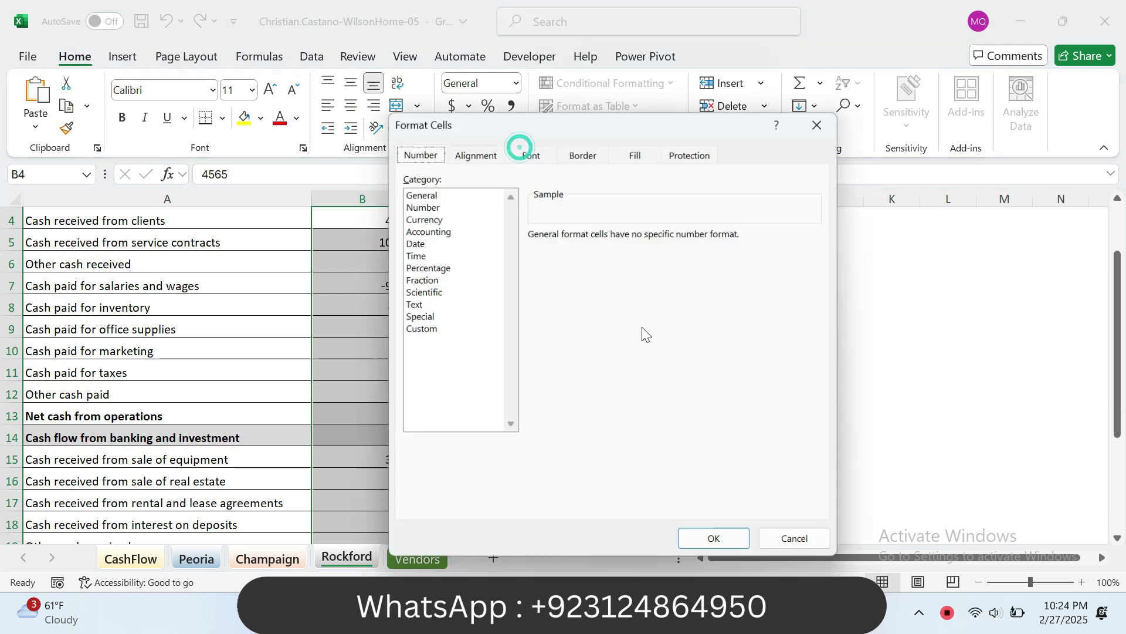
key(alt+Tab)
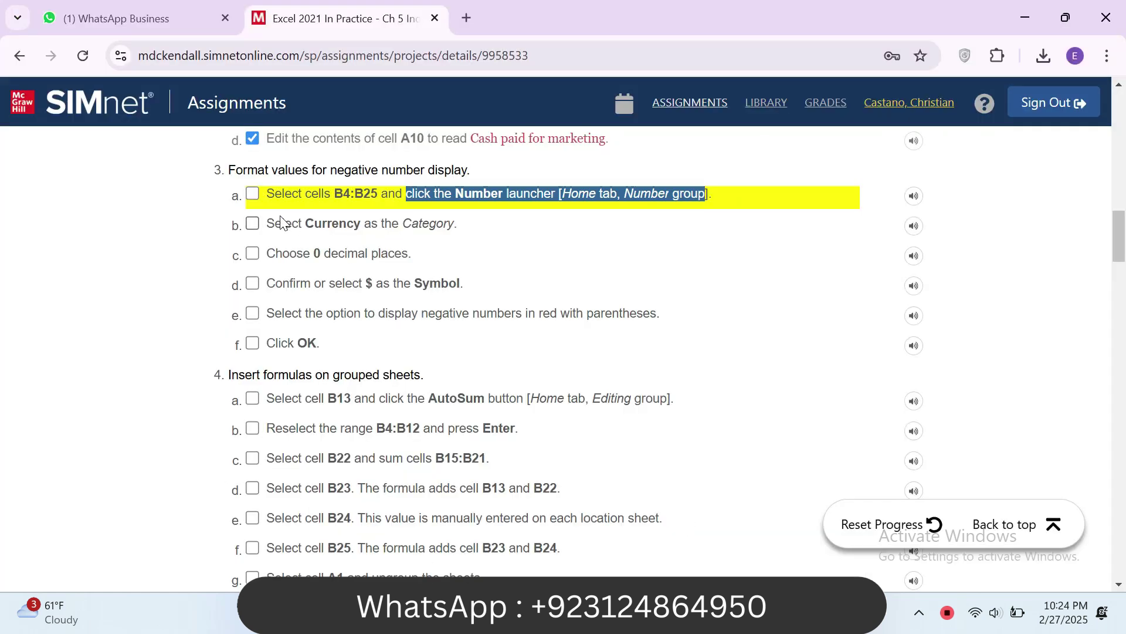
click(252, 194)
Step: Choose Currency as the number category in Excel and check off step 3b in the SIMnet instructions
drag(273, 223, 431, 228)
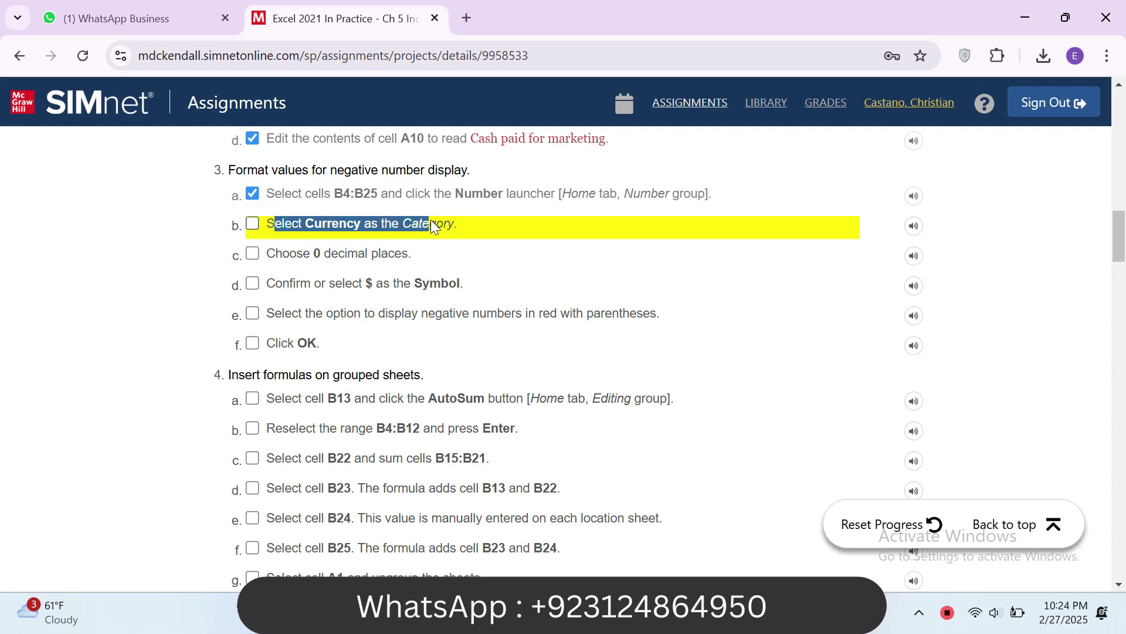
key(alt+Tab)
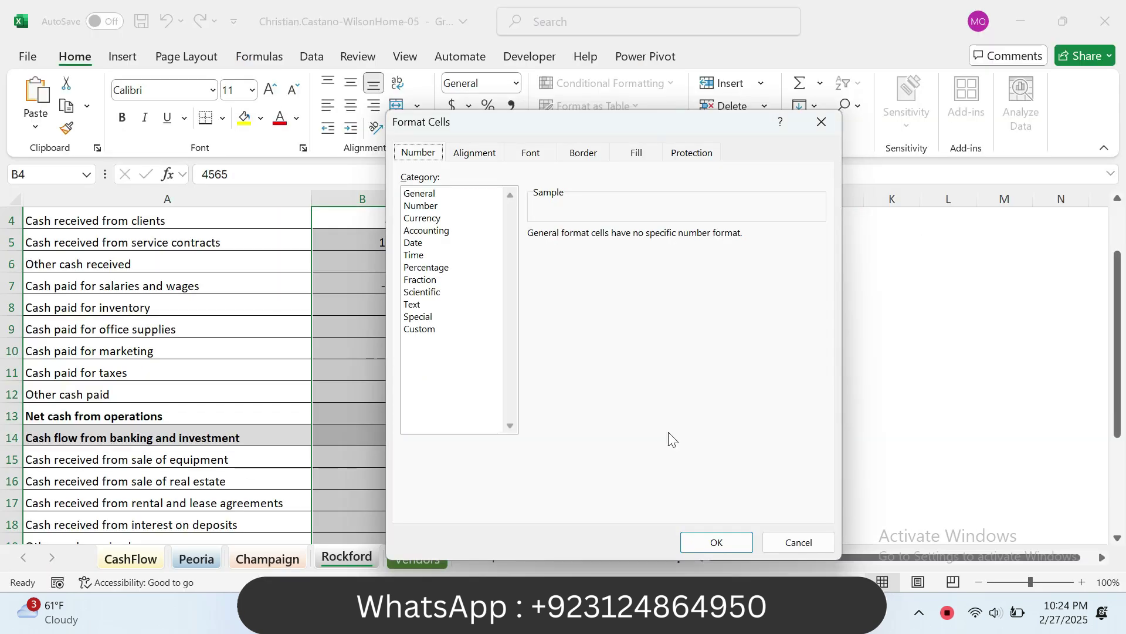
click(437, 217)
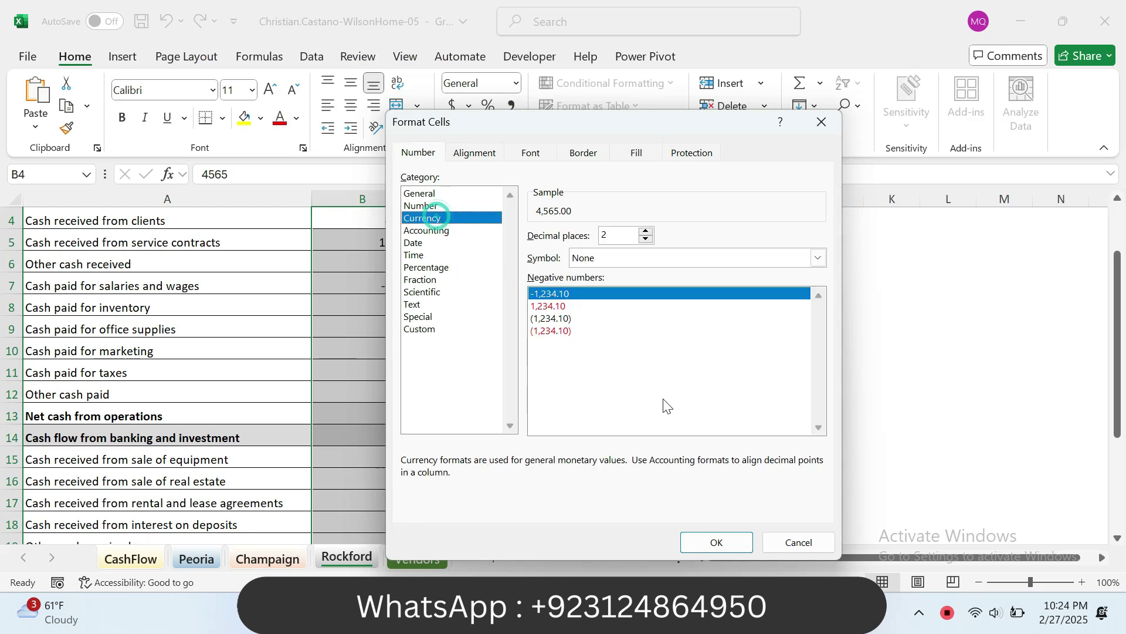
key(alt+Tab)
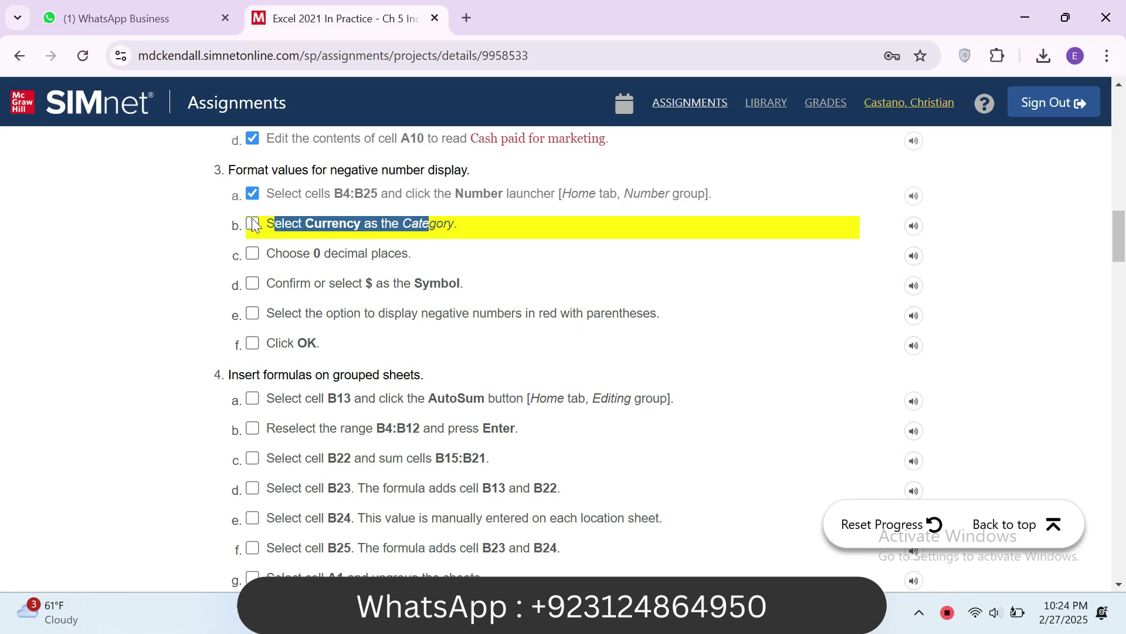
Step: Set the currency format to 0 decimal places in Excel and check off step 3c in the SIMnet instructions
drag(267, 253, 412, 256)
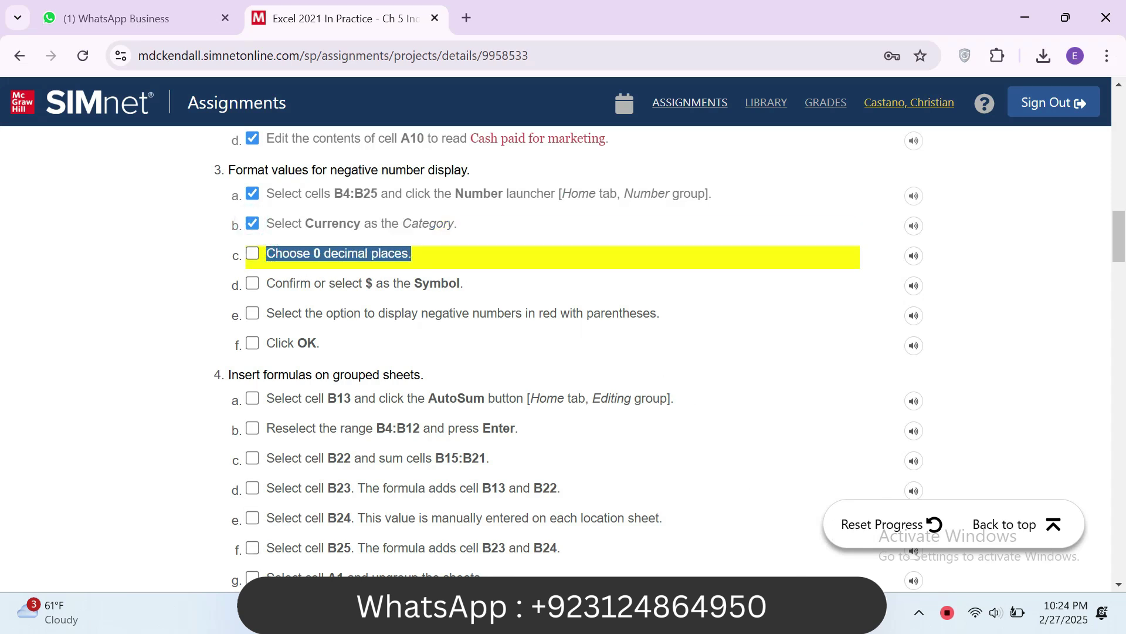
key(alt+Tab)
click(647, 239)
click(647, 240)
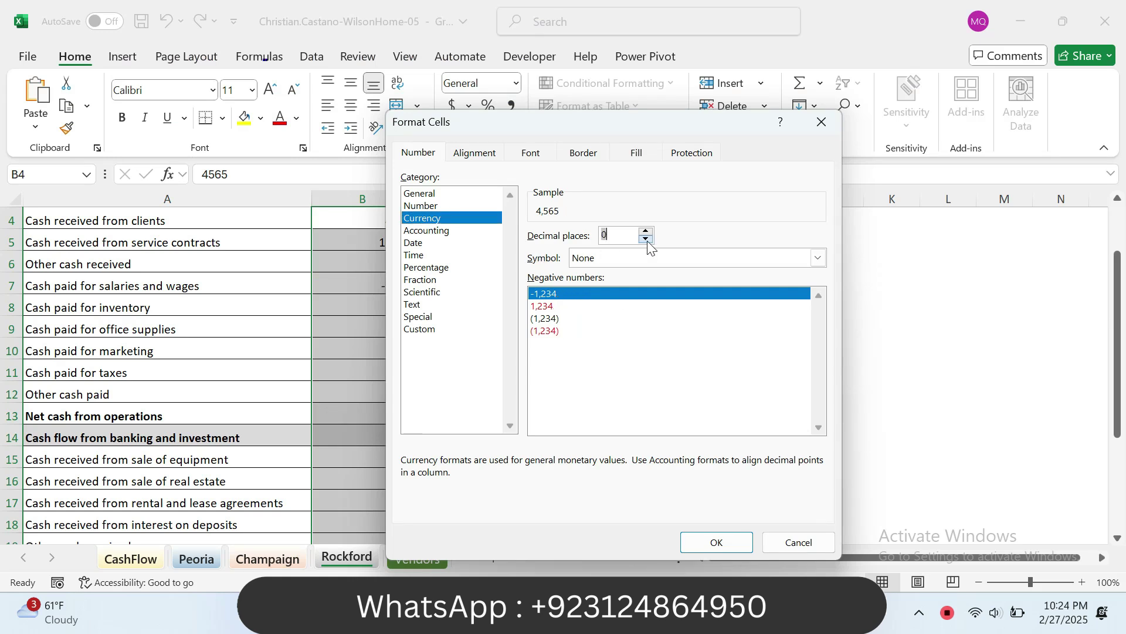
key(alt+Tab)
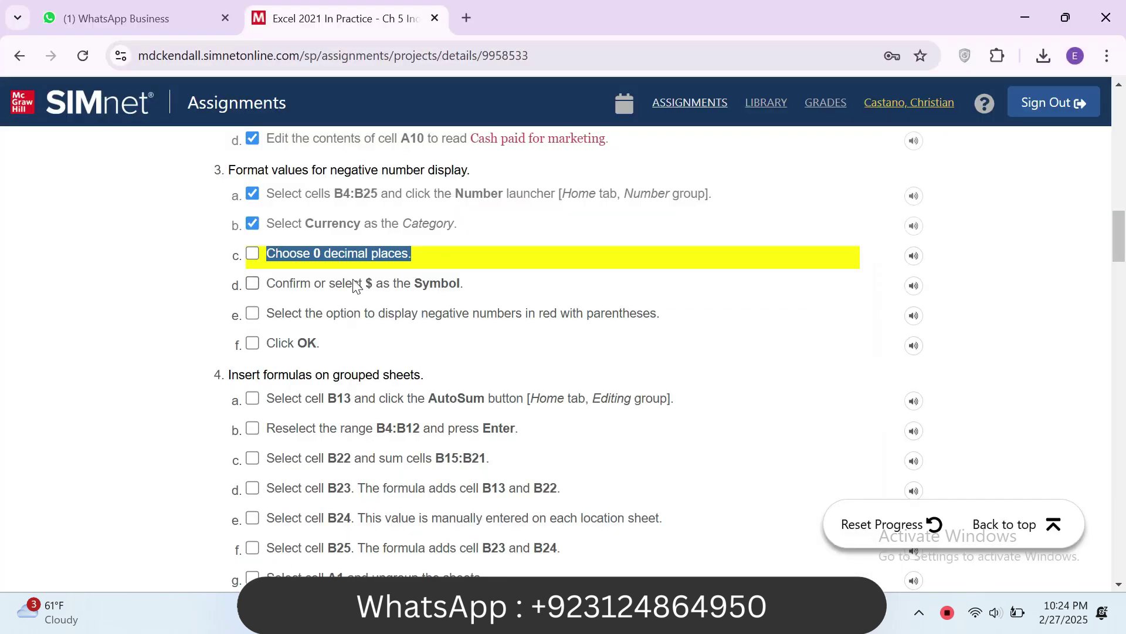
click(252, 253)
Step: Set the currency symbol to $ in Excel and check off step 3d in the SIMnet instructions
drag(272, 283, 442, 287)
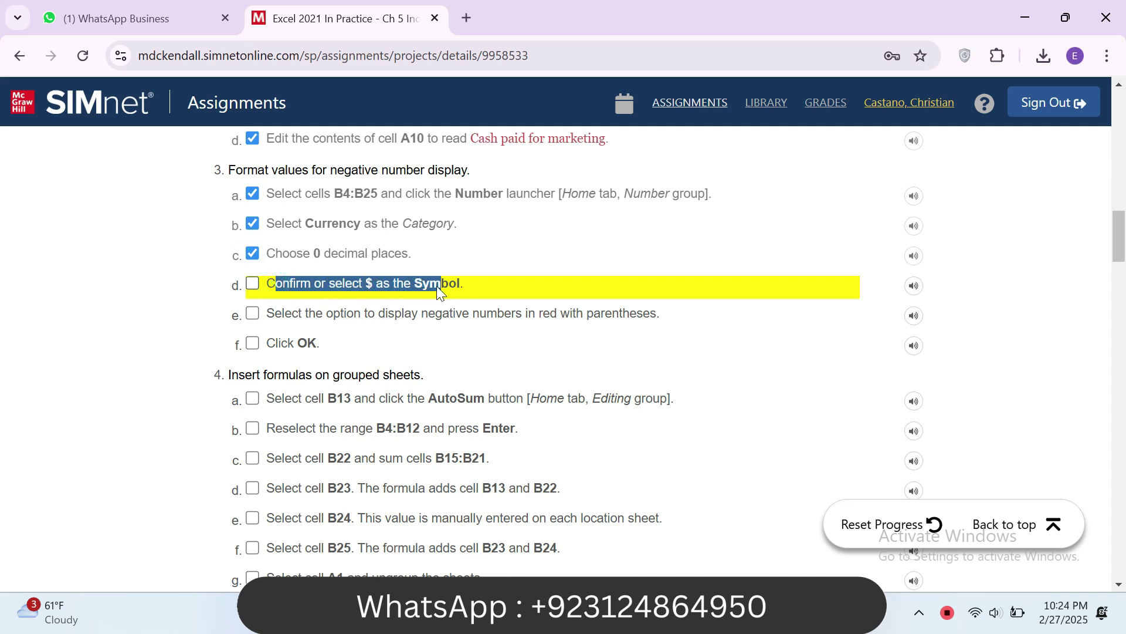
key(alt+Tab)
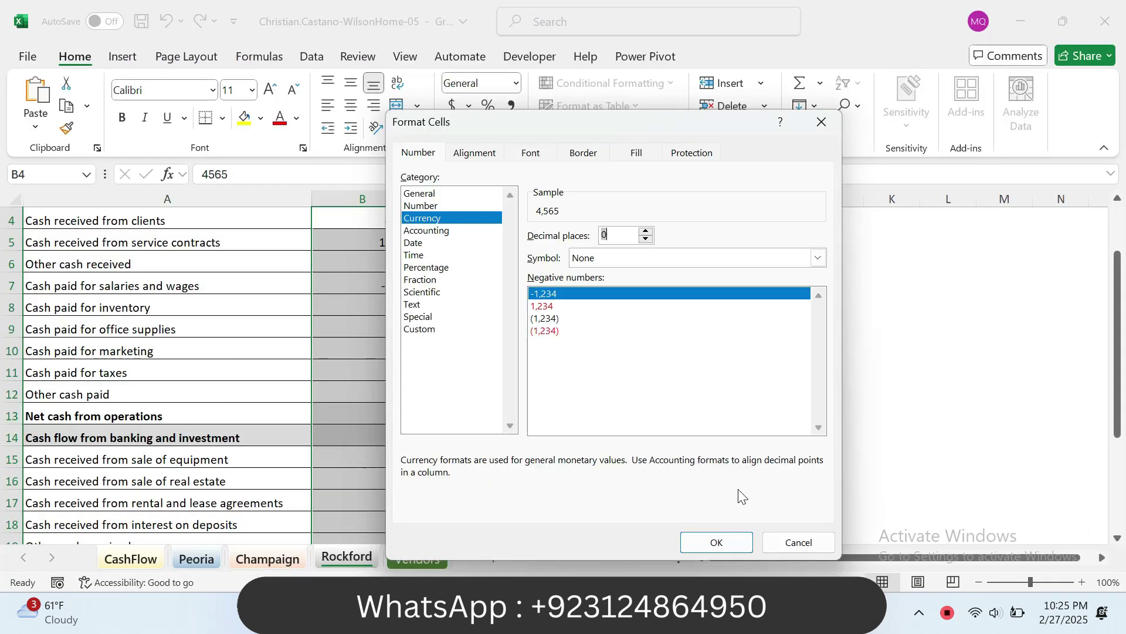
click(818, 258)
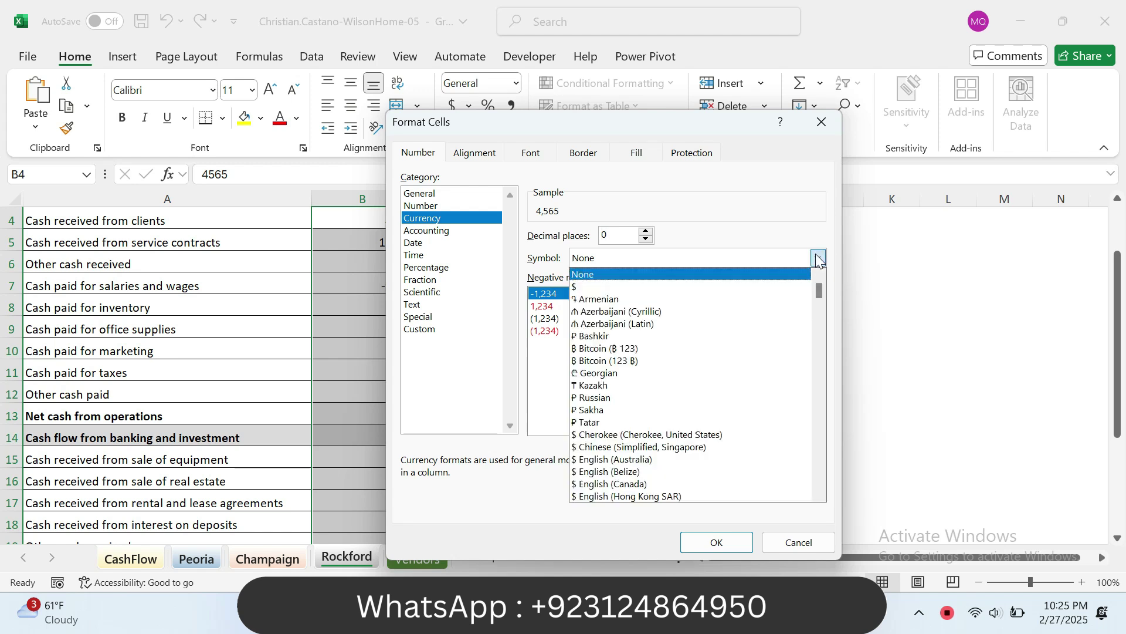
click(754, 287)
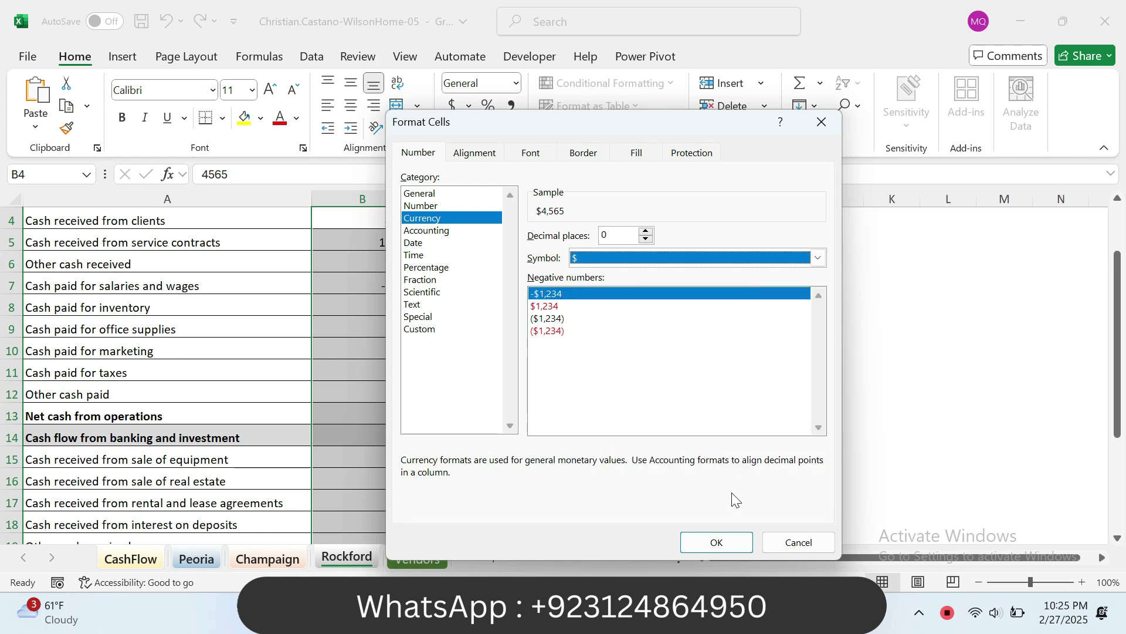
key(alt+Tab)
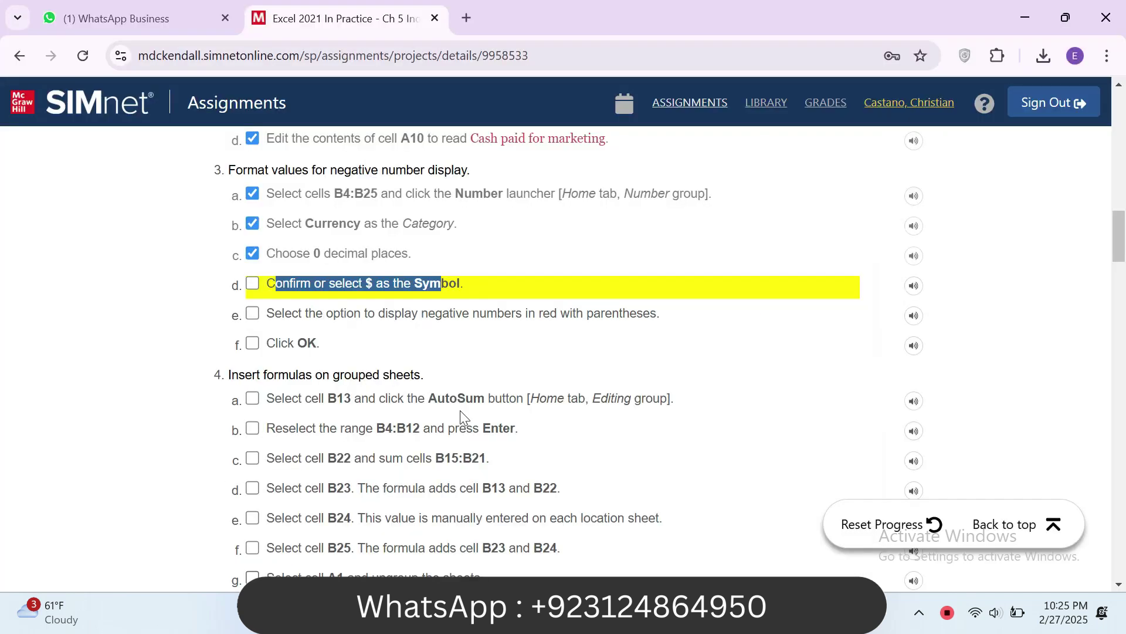
click(252, 284)
Step: Choose red with parentheses for negative numbers in Excel and check off step 3e in the SIMnet instructions
drag(267, 314, 655, 320)
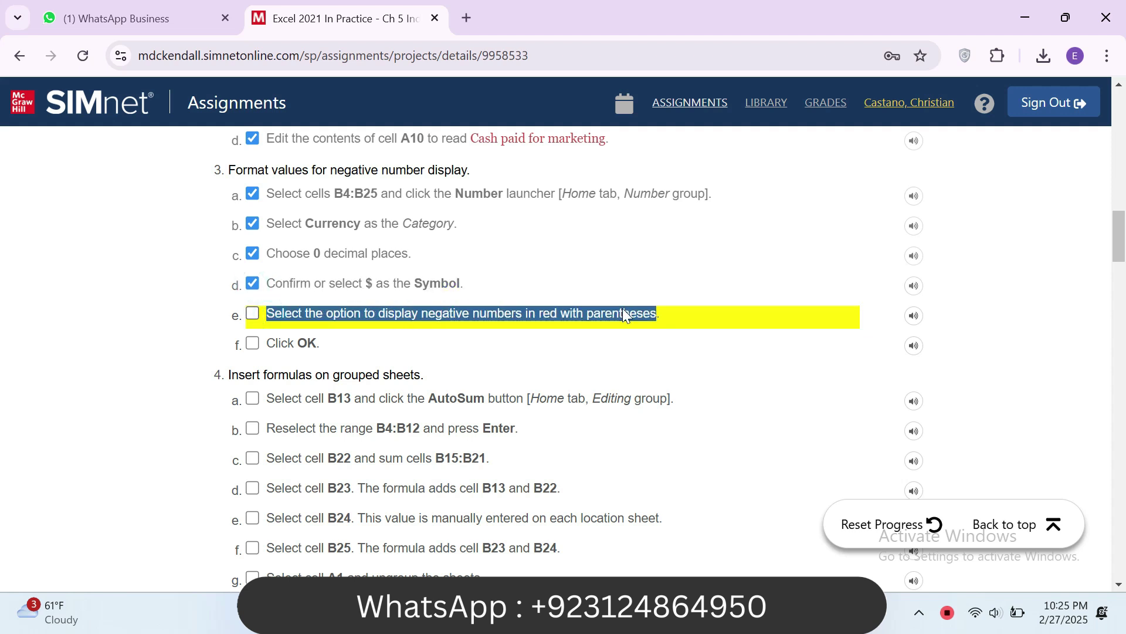
click(785, 612)
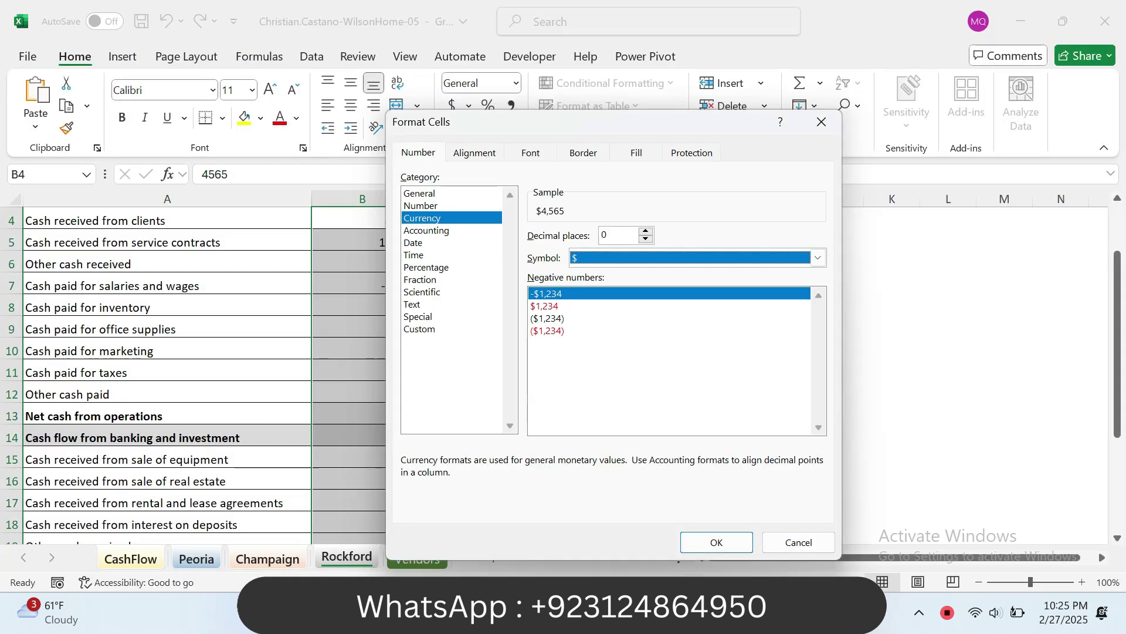
click(645, 341)
click(618, 330)
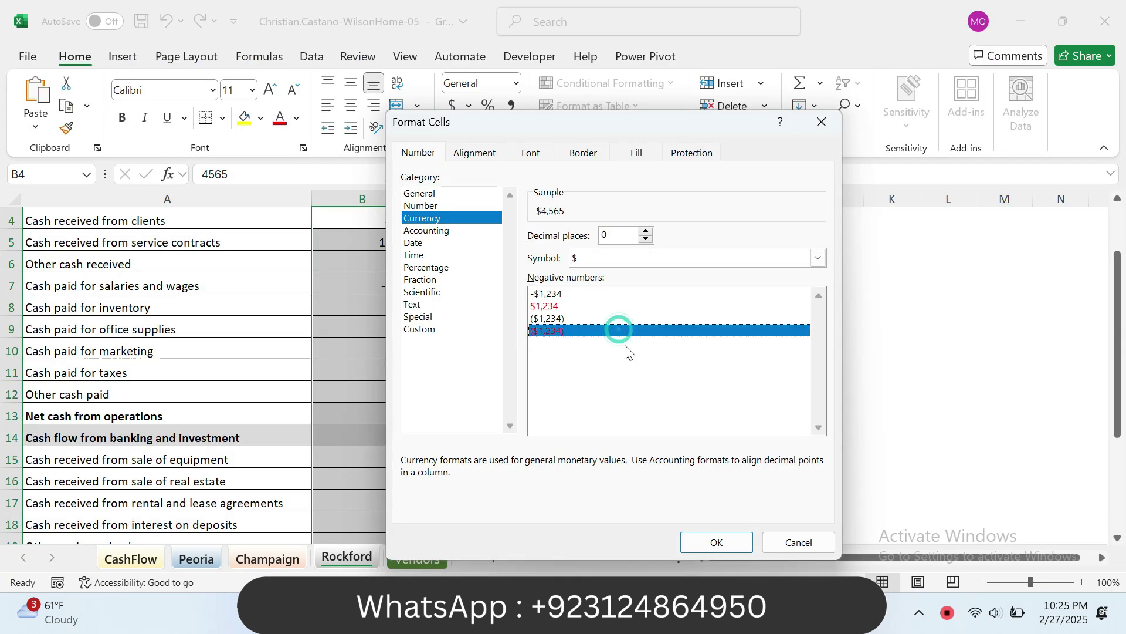
key(alt+Tab)
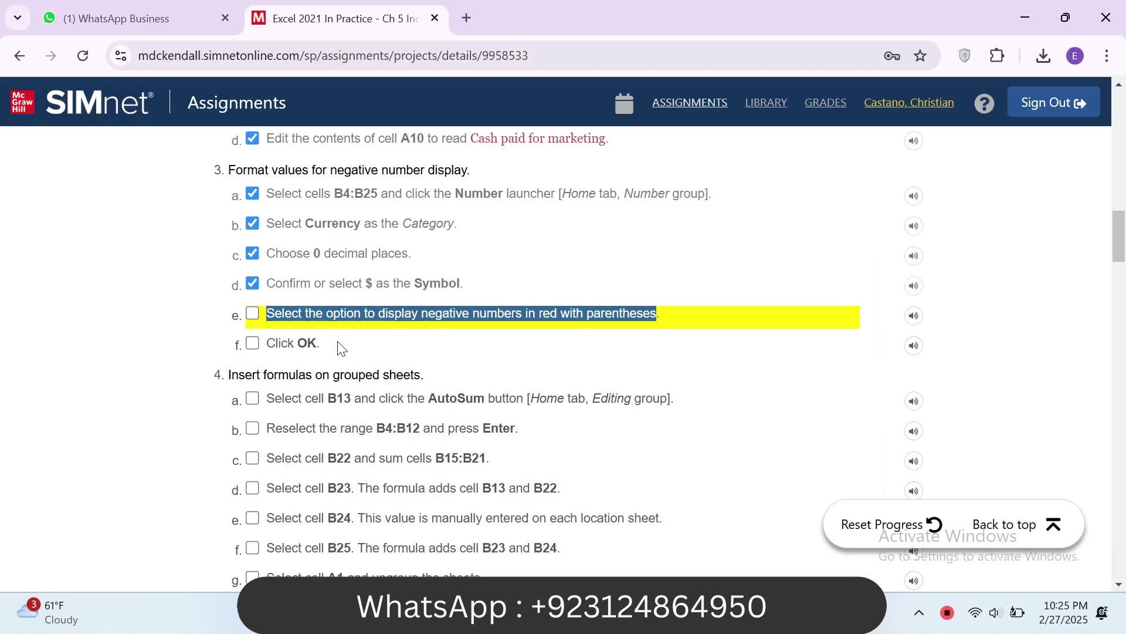
click(256, 314)
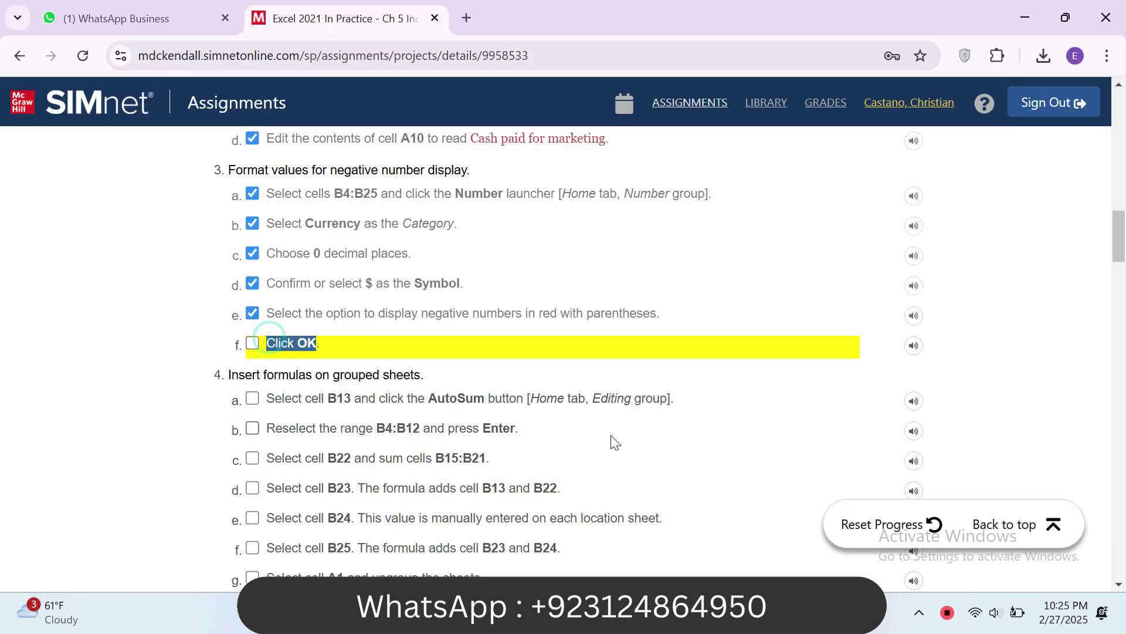
Step: Apply the currency format to cells B4:B25 in Excel and check off step 3f in the SIMnet instructions
key(alt+Tab)
click(719, 540)
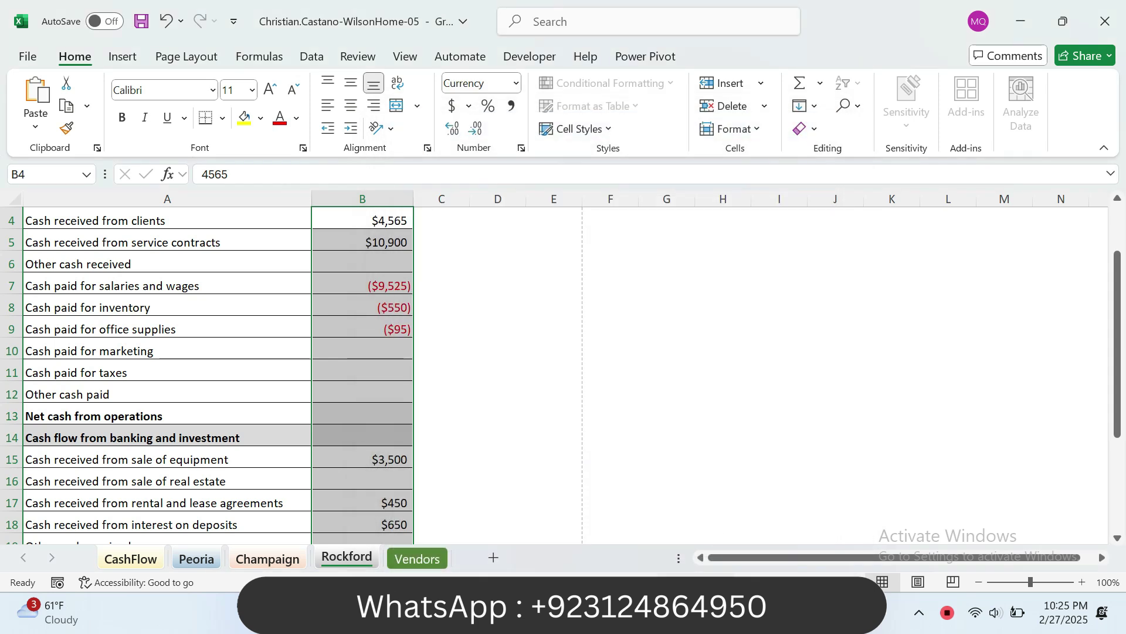
mouse_move(1120, 368)
mouse_down()
mouse_move(1120, 322)
mouse_move(1122, 480)
mouse_move(1122, 368)
mouse_up()
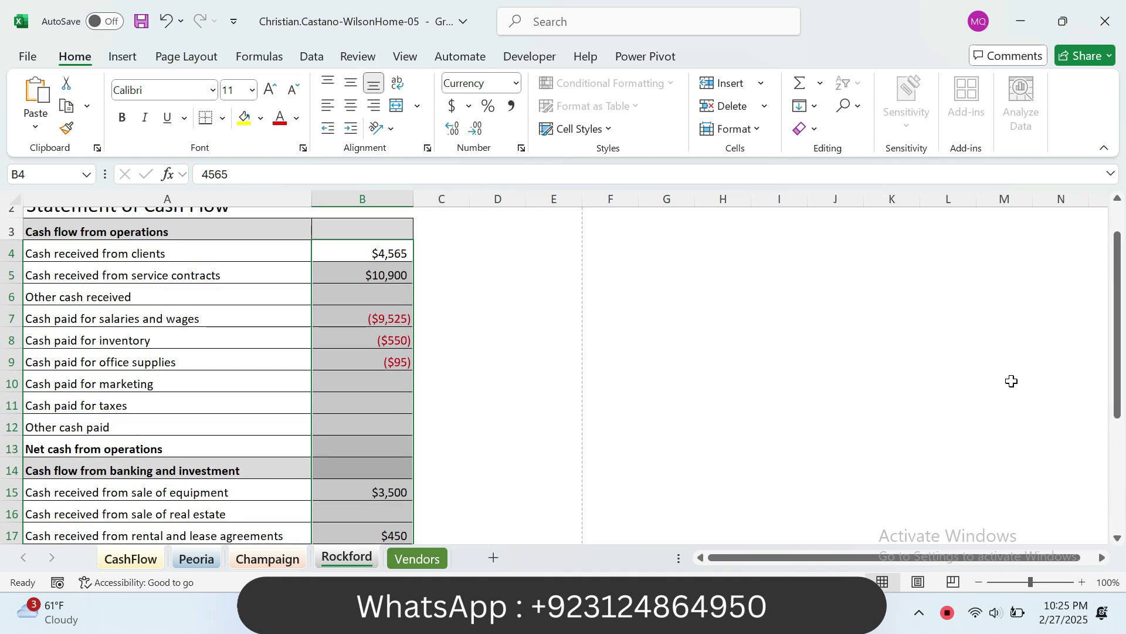
key(alt+Tab)
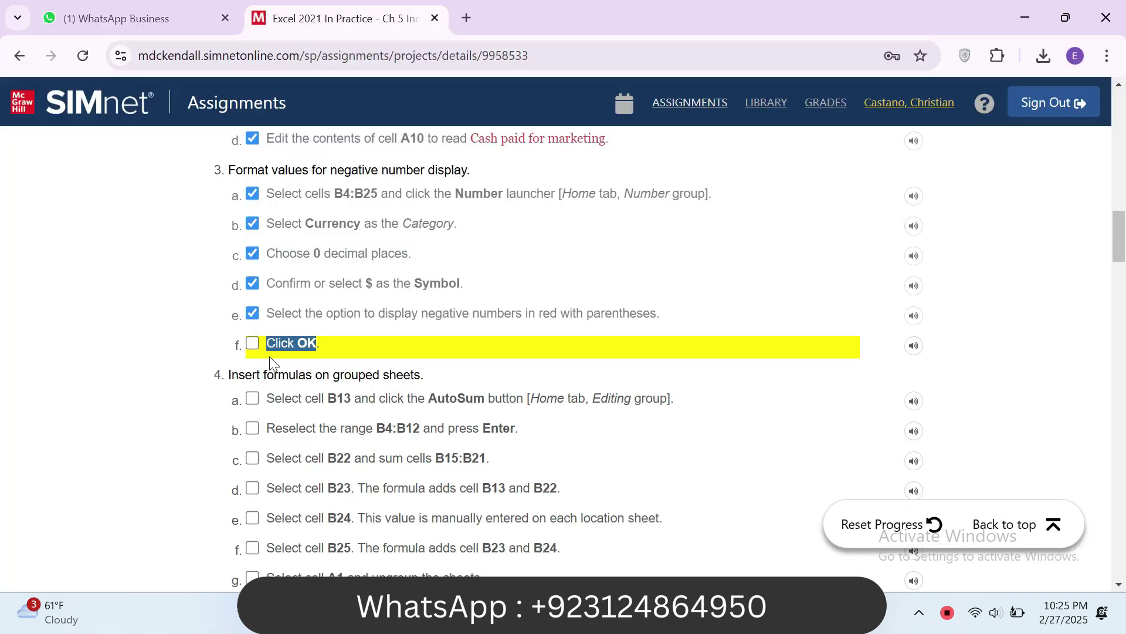
click(253, 345)
Step: Start a Sum formula with AutoSum in cell B13 in Excel and check off step 4a in the SIMnet instructions
click(230, 376)
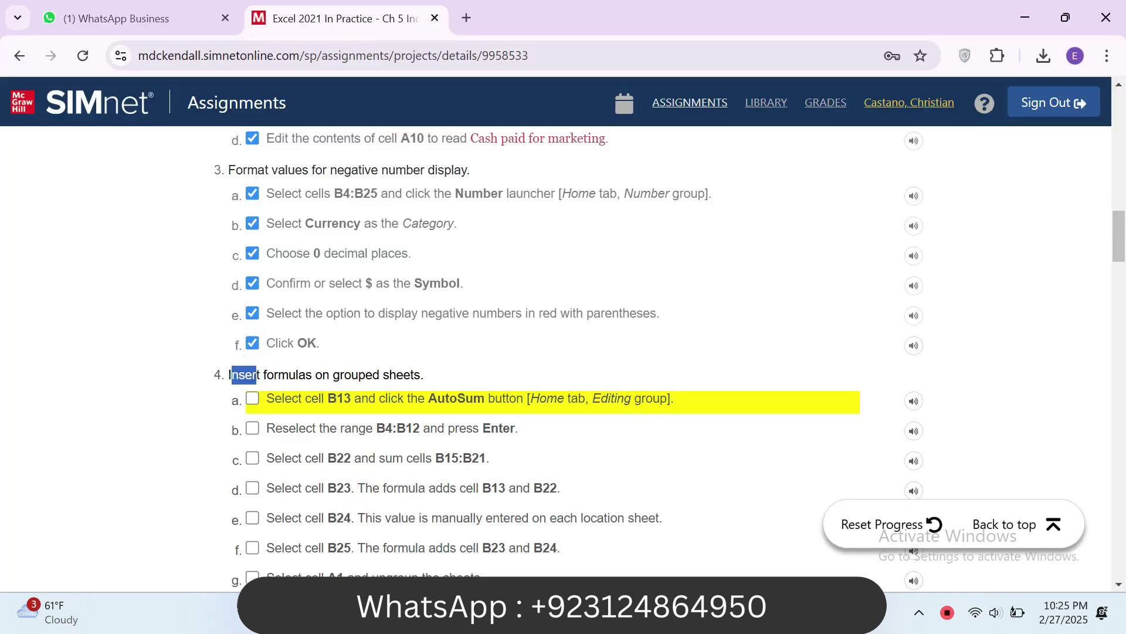
drag(389, 371, 420, 376)
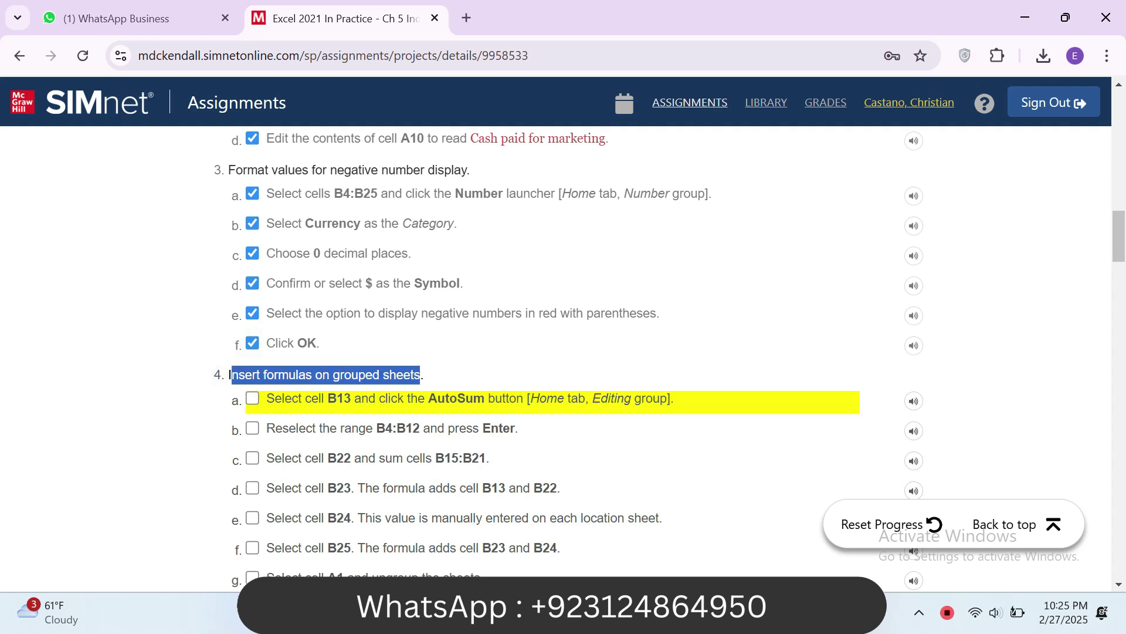
scroll(2, 253, down, 3)
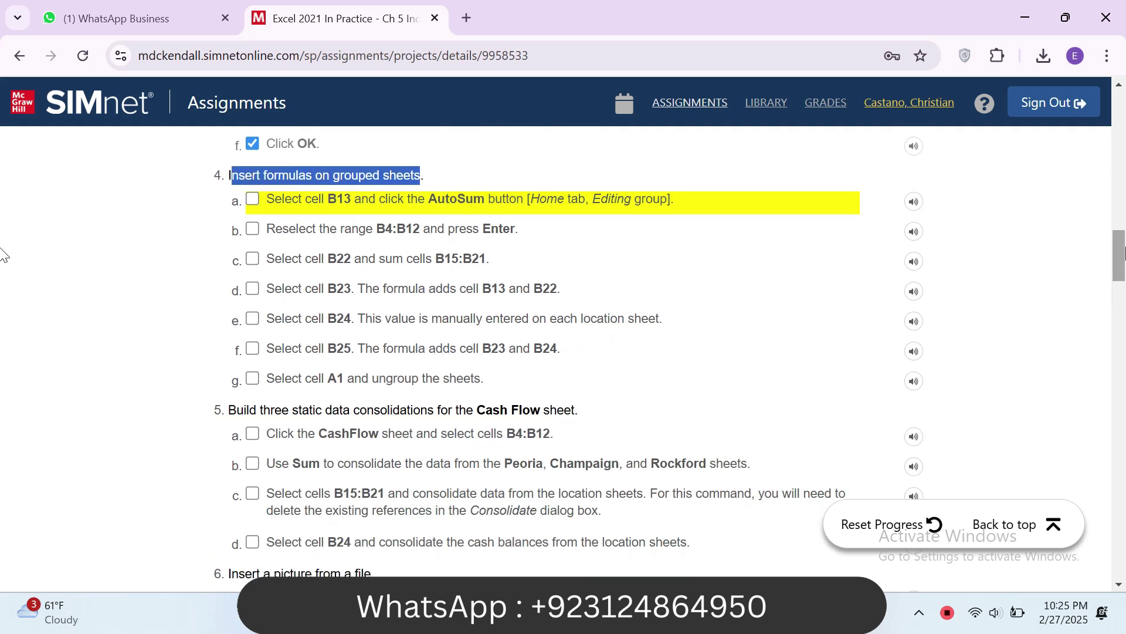
click(267, 196)
drag(333, 192, 506, 201)
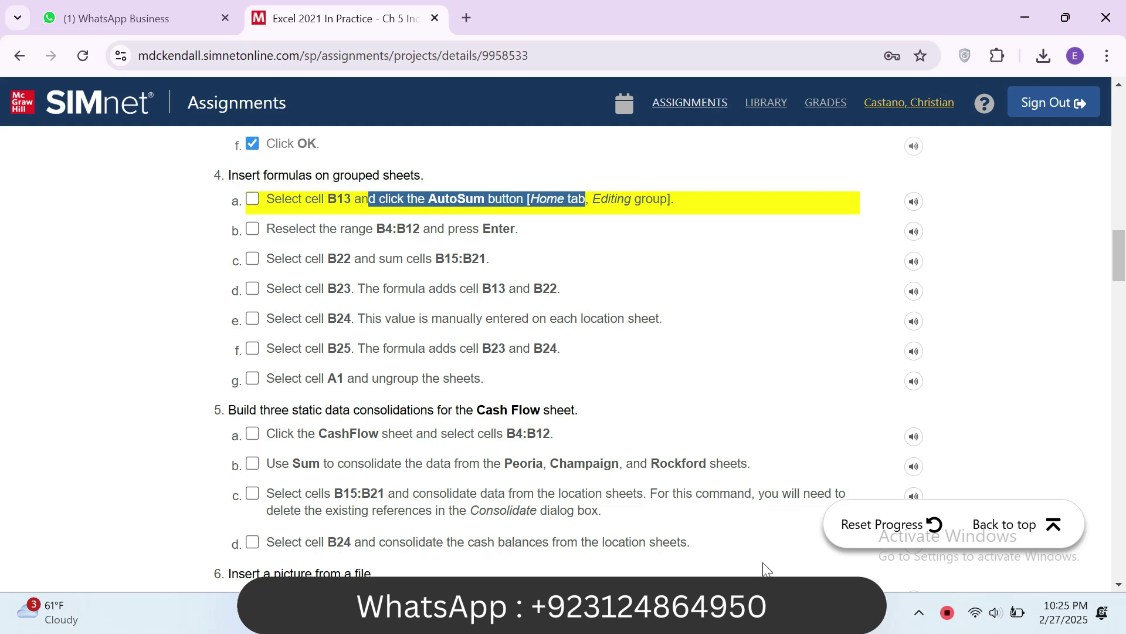
key(alt+Tab)
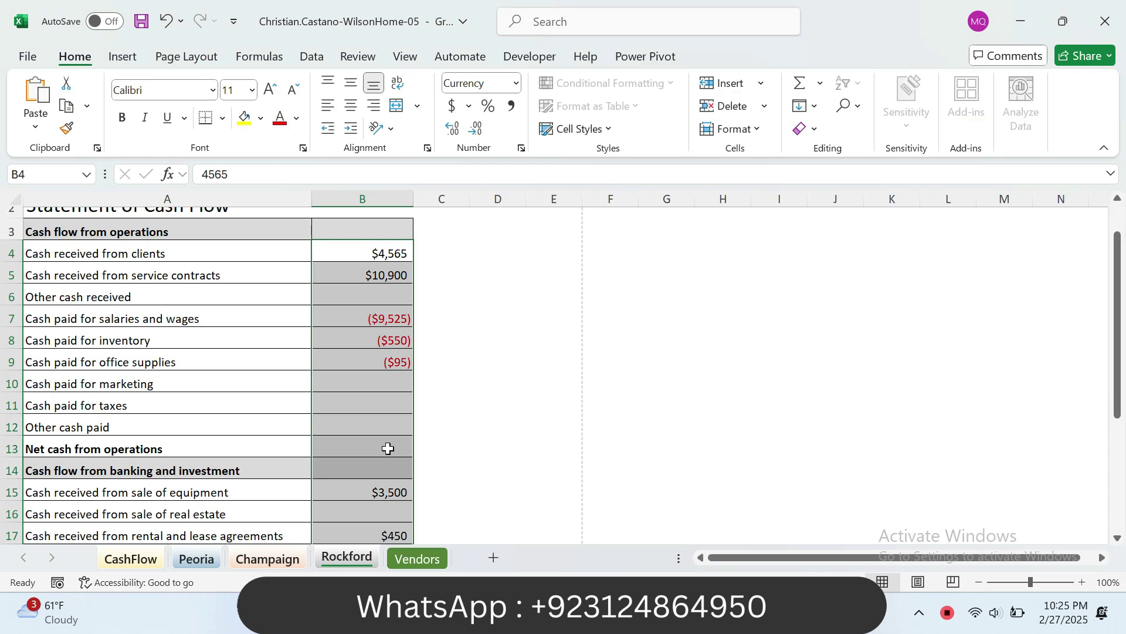
click(371, 447)
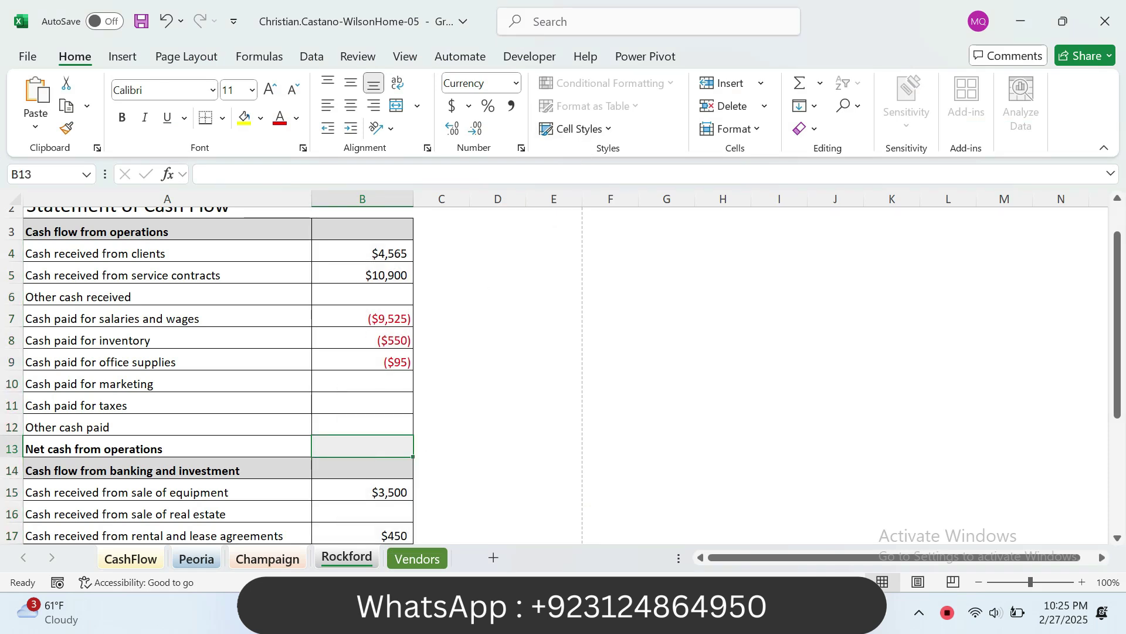
click(820, 84)
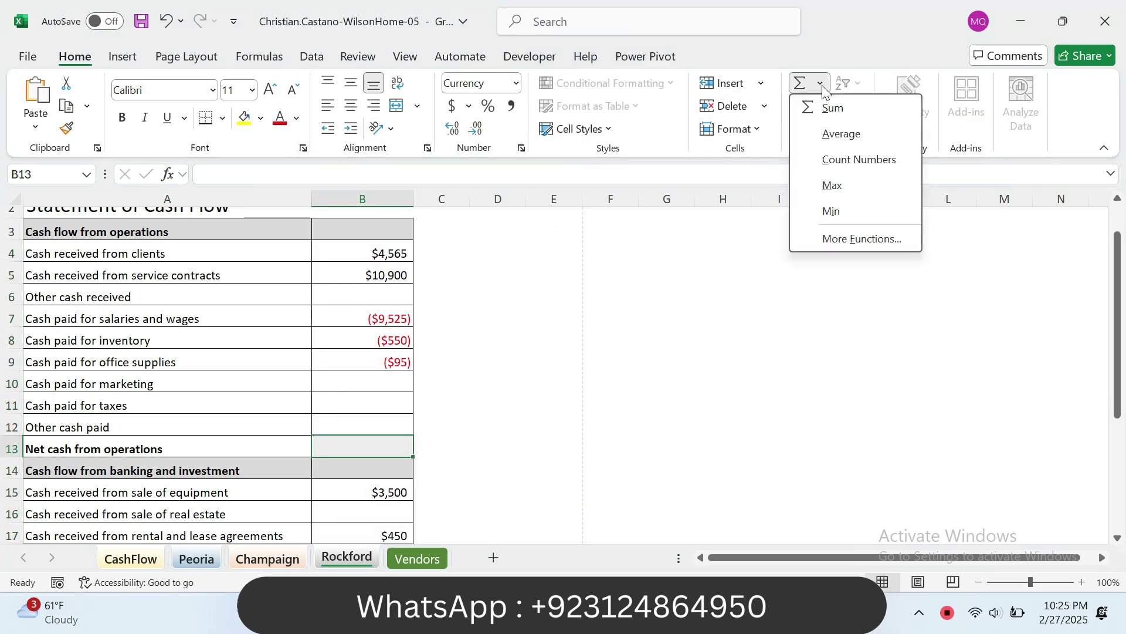
click(832, 108)
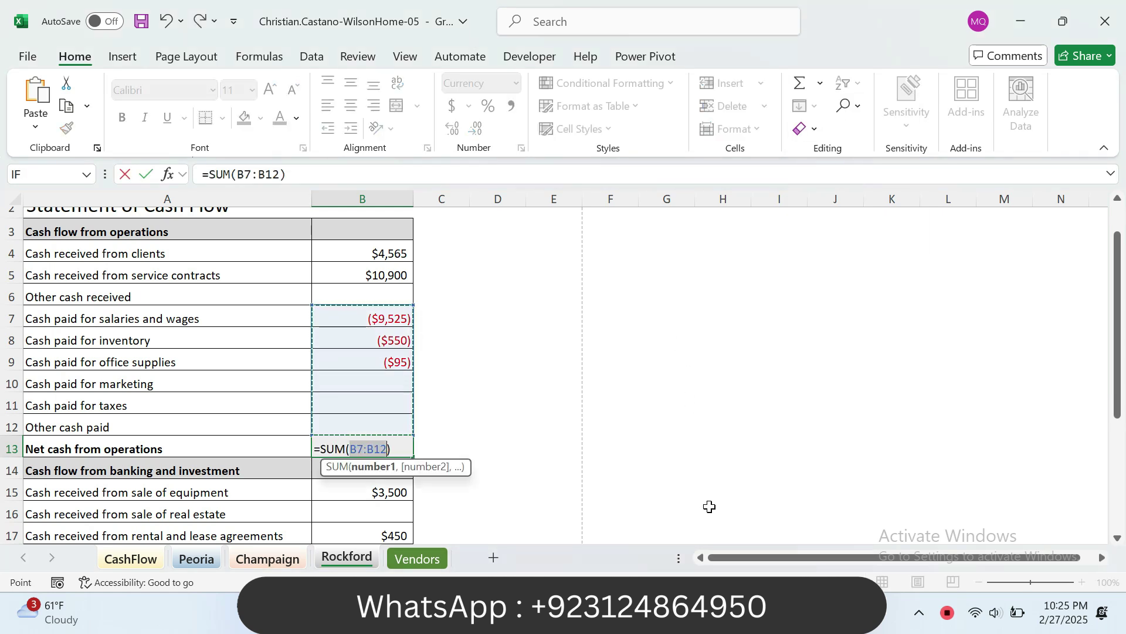
key(alt+Tab)
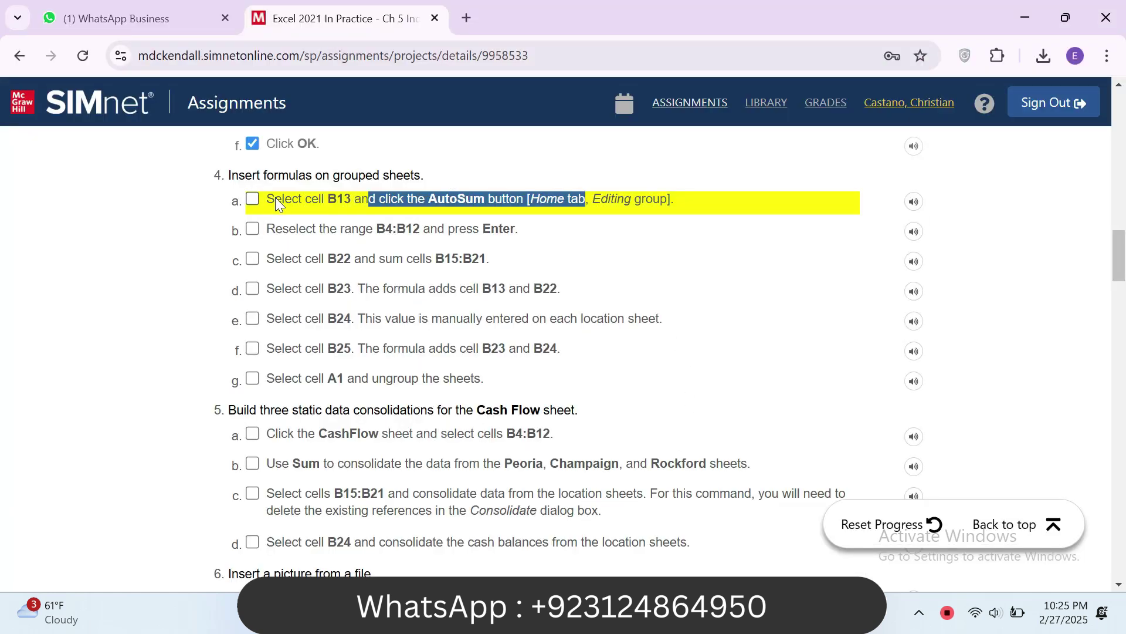
click(253, 199)
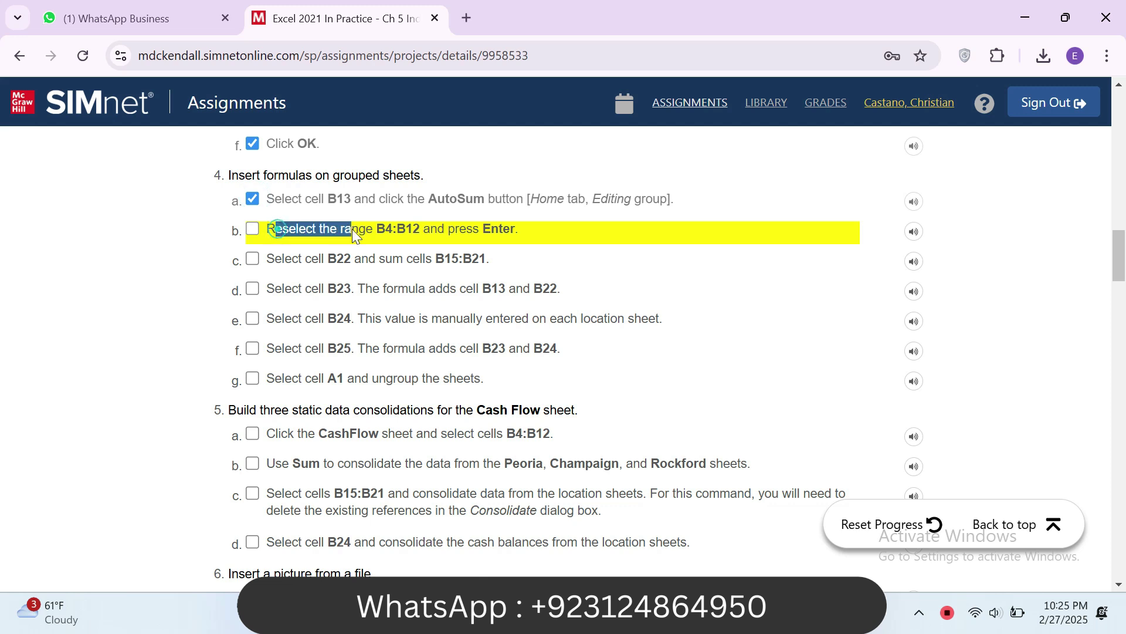
Step: Set the B13 sum range to B4:B12 and enter the formula in Excel, and check off step 4b in the SIMnet instructions
drag(352, 230, 402, 233)
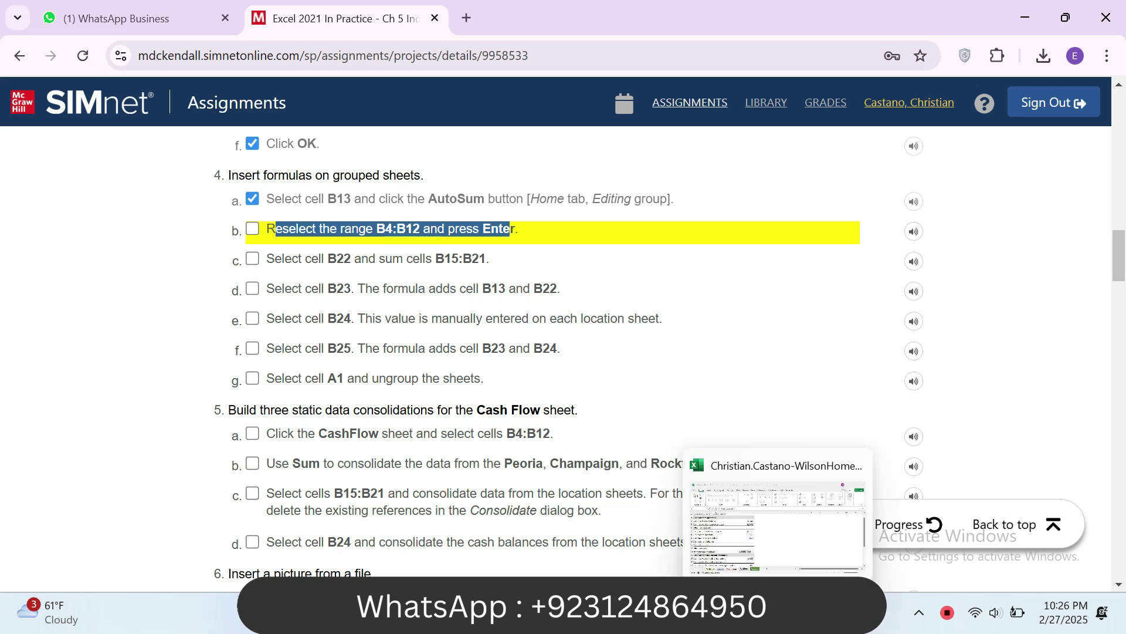
click(778, 613)
drag(386, 250, 385, 424)
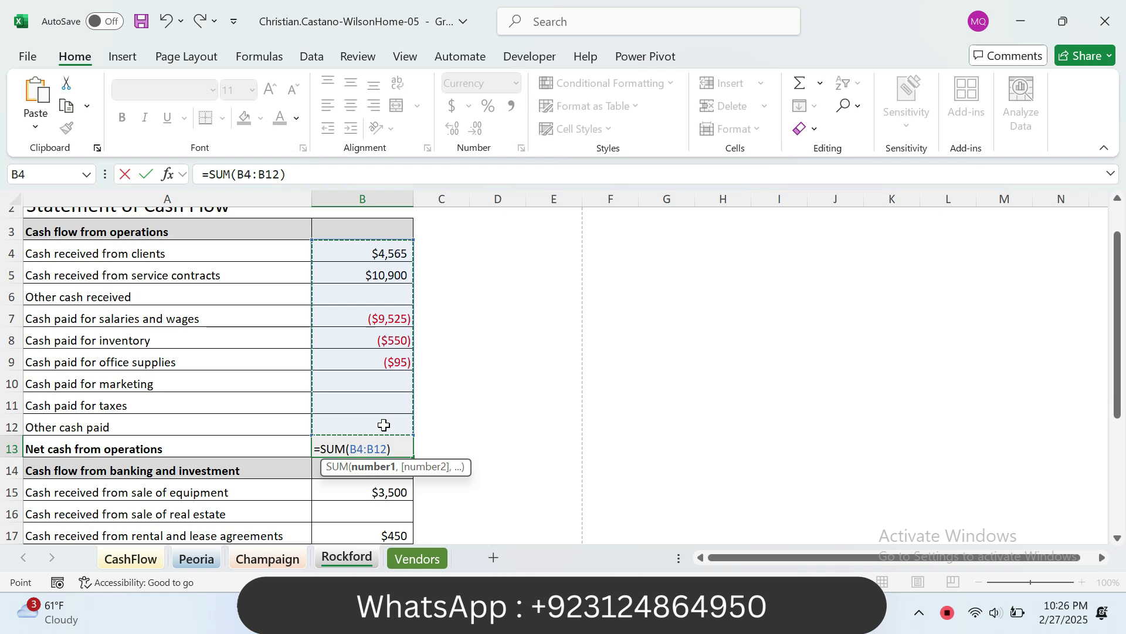
key(Return)
click(387, 442)
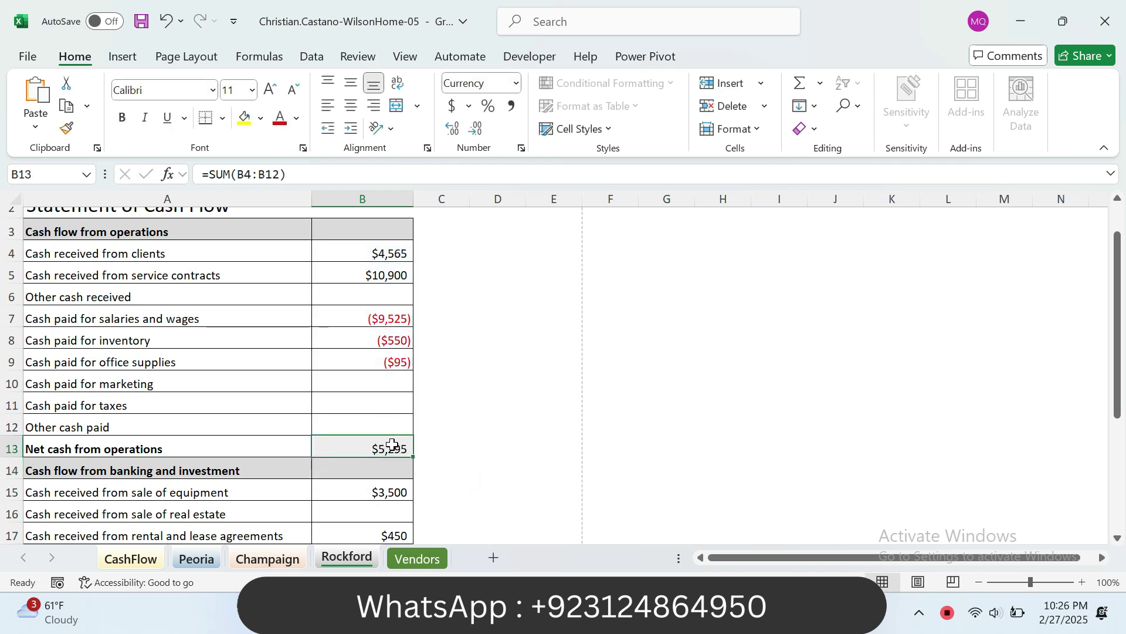
key(alt+Tab)
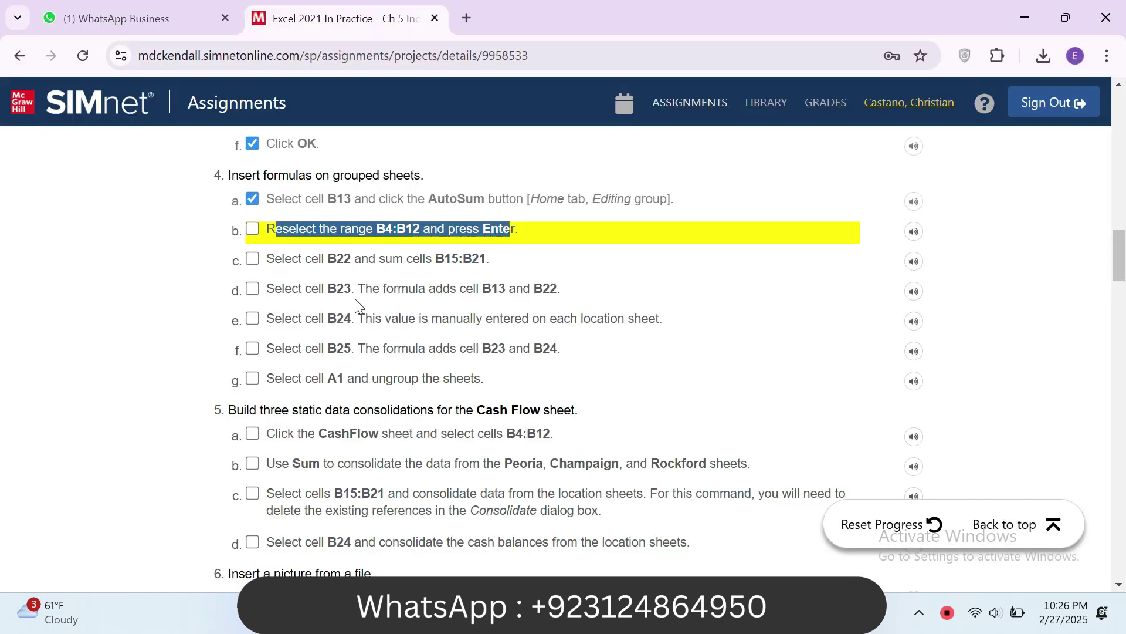
click(253, 229)
Step: Sum cells B15:B21 in cell B22 with AutoSum in Excel and check off step 4c in the SIMnet instructions
drag(274, 258, 370, 259)
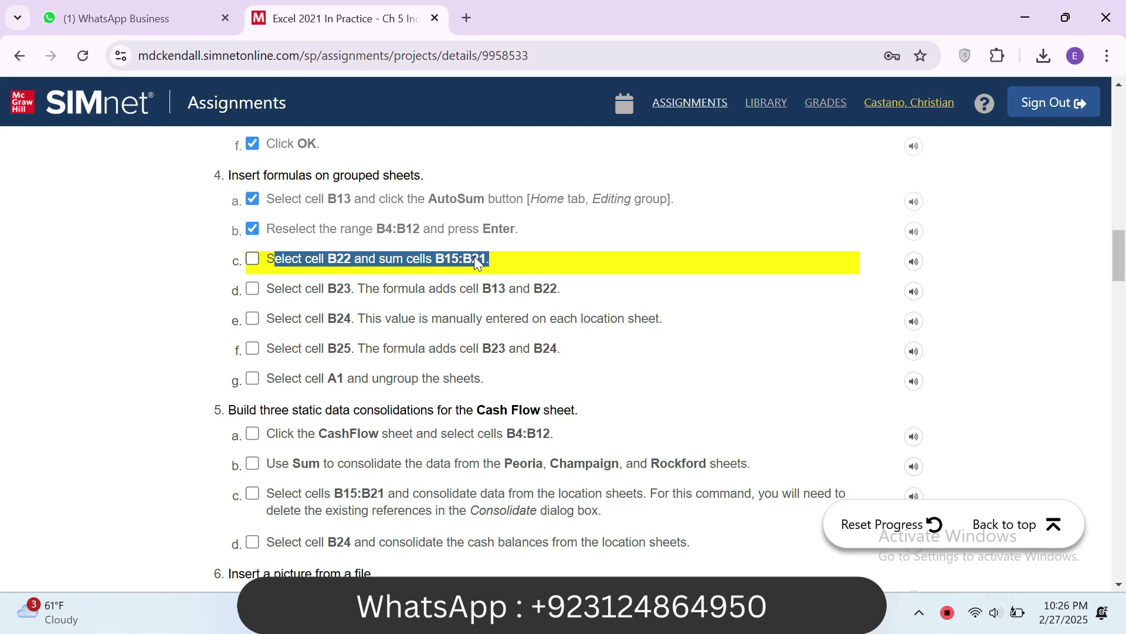
key(alt+Tab)
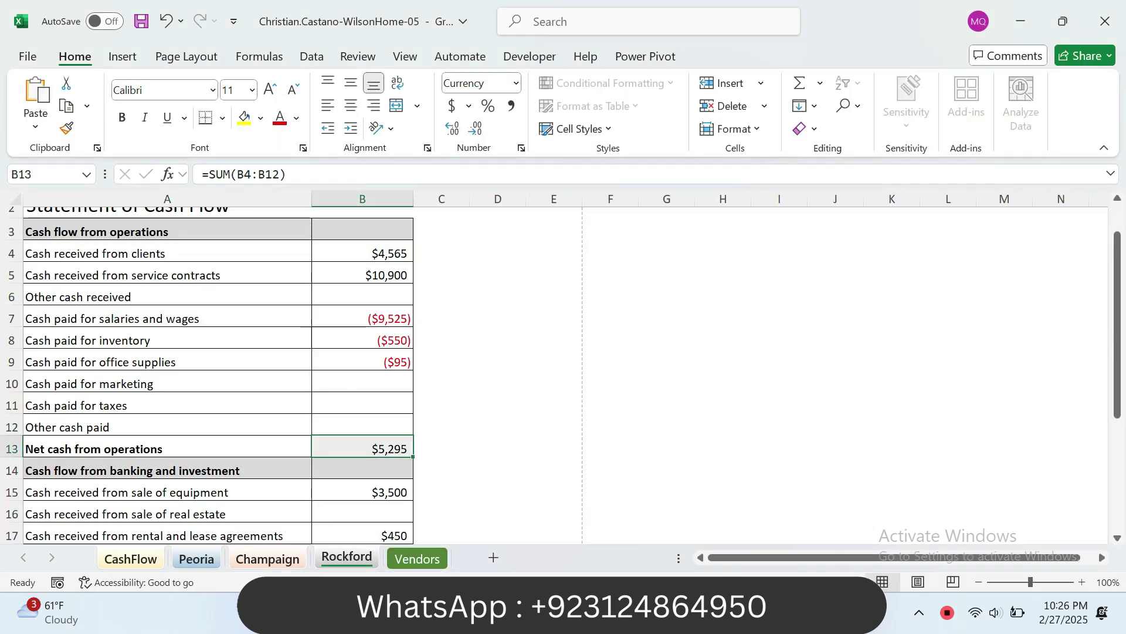
click(778, 612)
click(778, 612)
drag(1115, 318, 1115, 406)
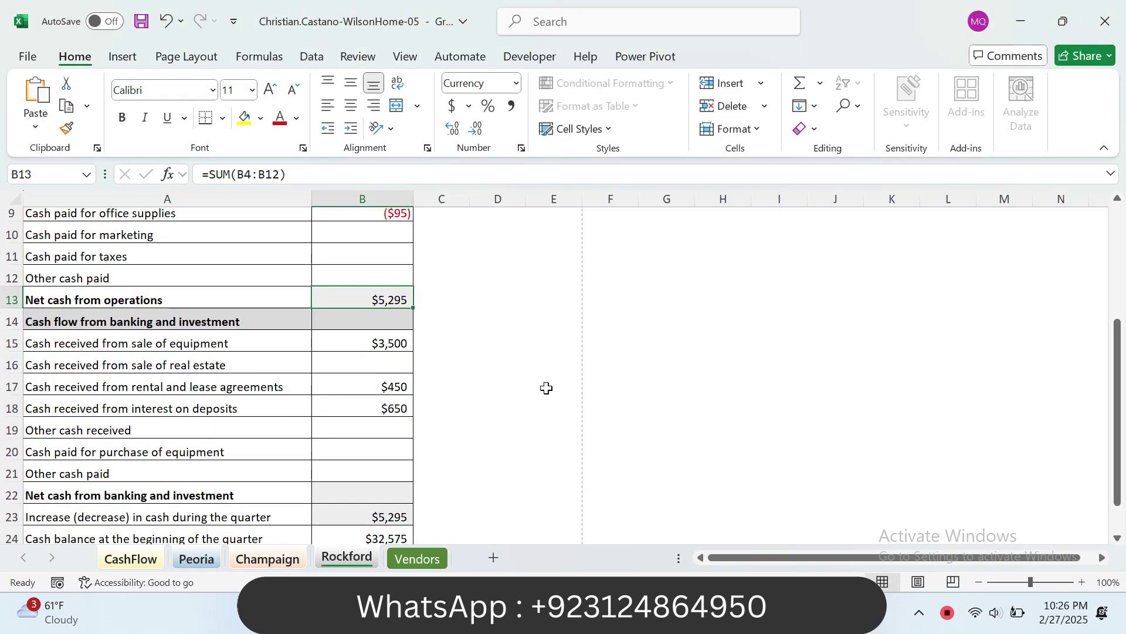
click(360, 494)
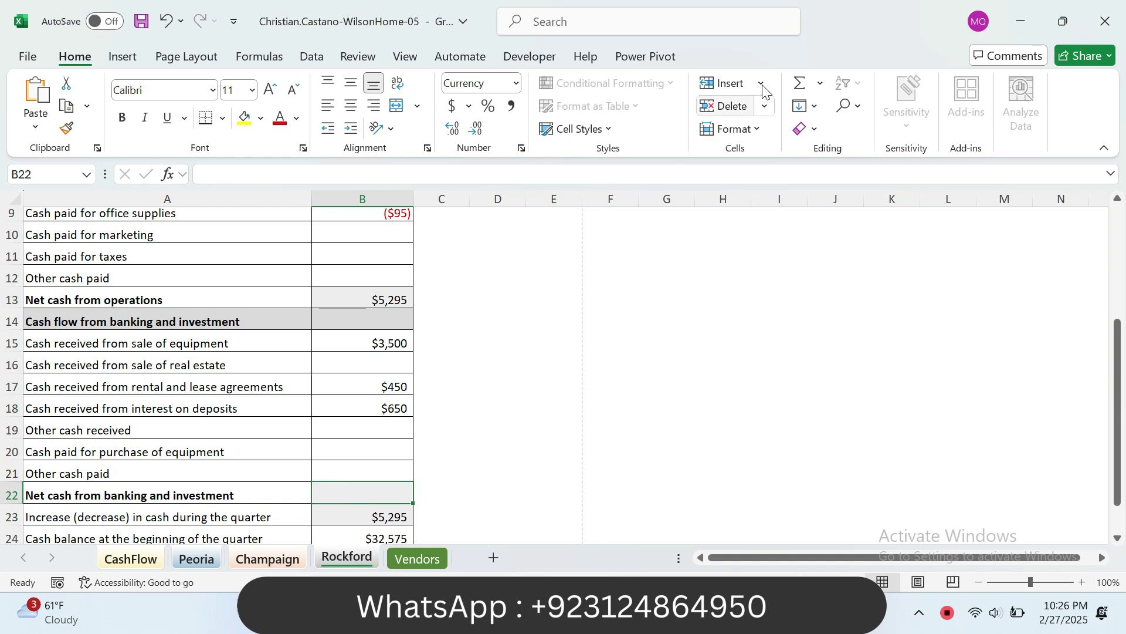
click(821, 83)
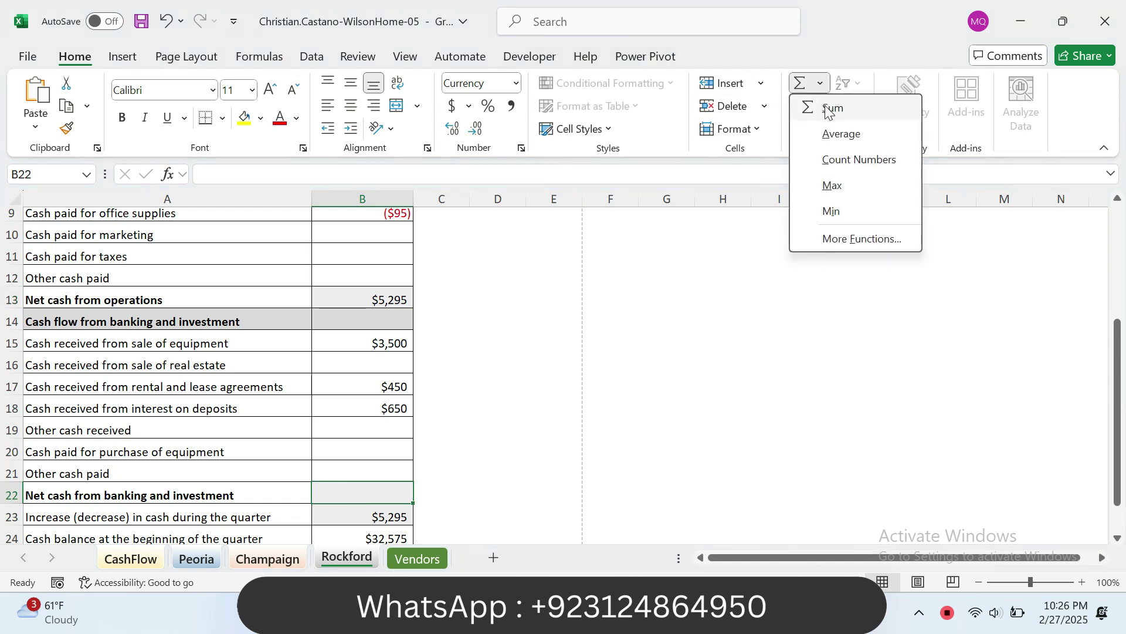
click(829, 109)
drag(389, 337, 391, 465)
key(Return)
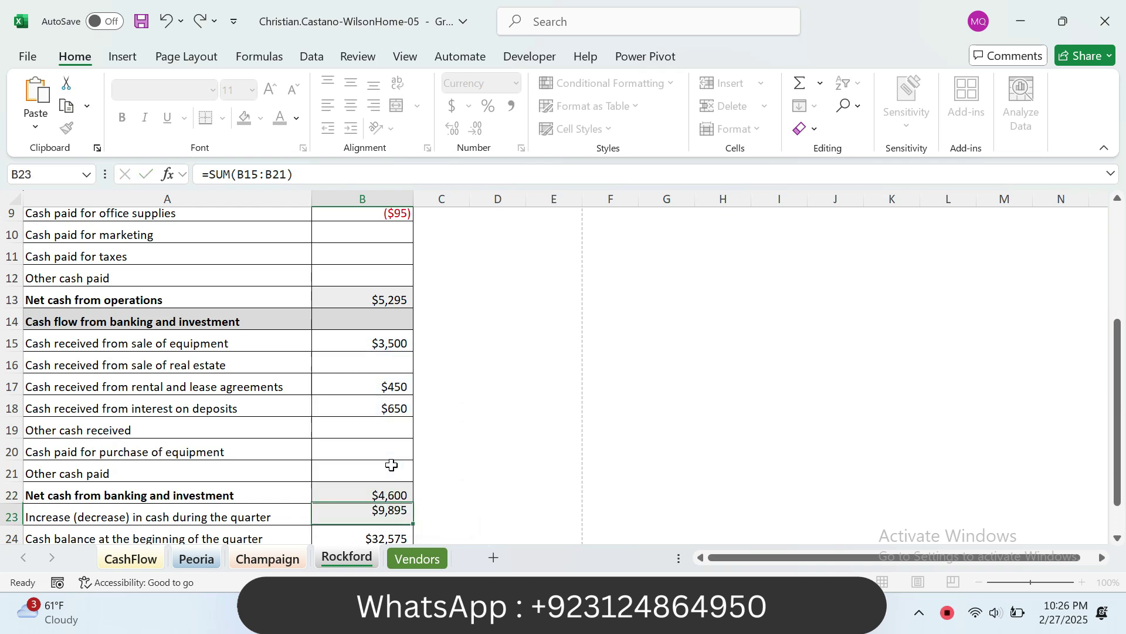
click(390, 494)
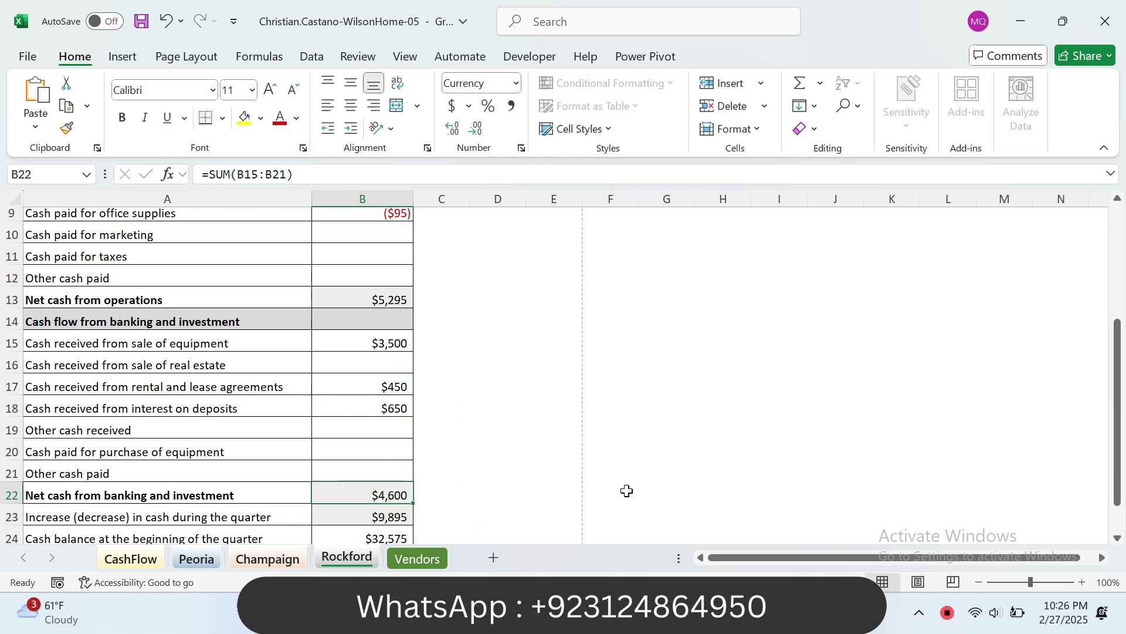
key(alt+Tab)
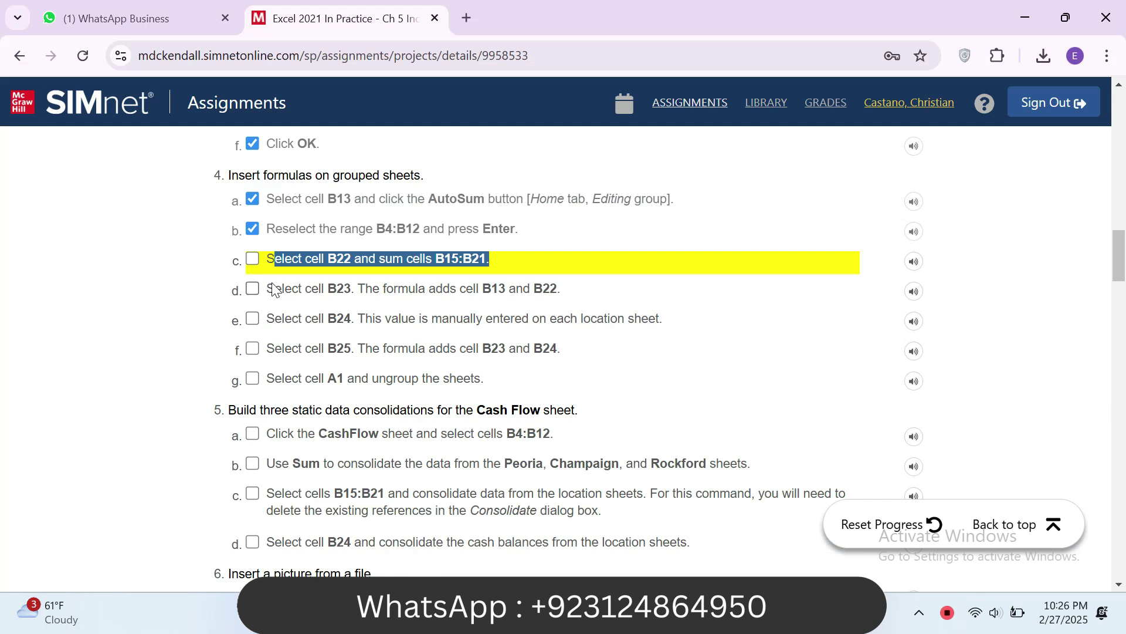
click(253, 260)
Step: Select cell B23 in Excel to check its formula and check off step 4d in the SIMnet instructions
drag(272, 288, 562, 289)
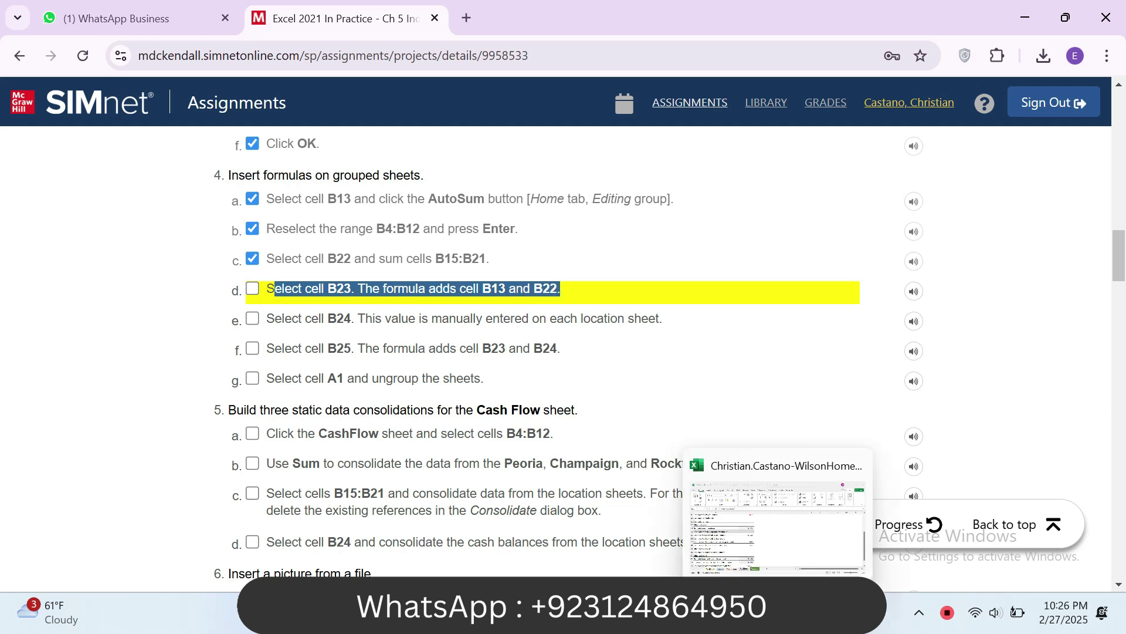
click(779, 613)
drag(1117, 390, 1106, 438)
click(397, 473)
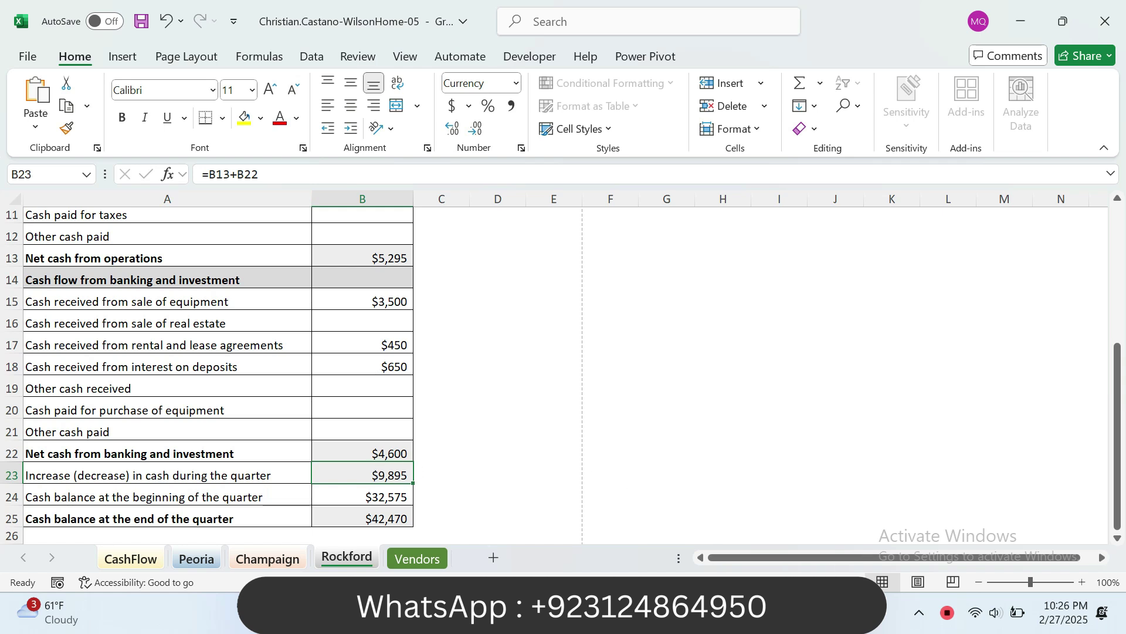
key(alt+Tab)
click(252, 288)
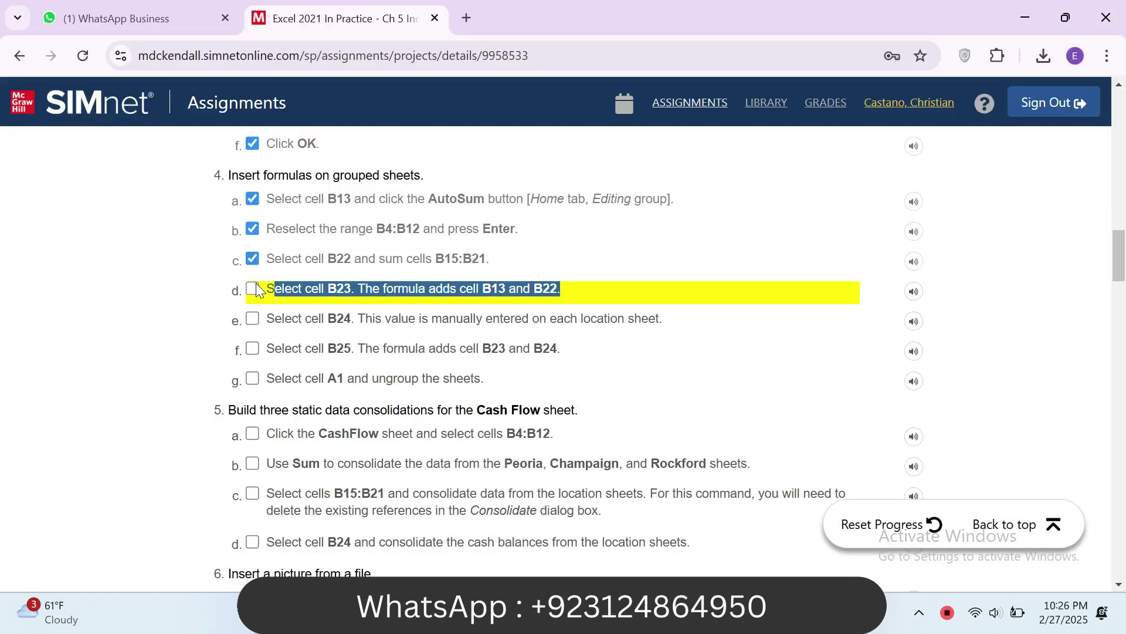
Step: Select cell B24 in Excel to review its manually entered value and check off step 4e in the SIMnet instructions
drag(267, 317, 603, 318)
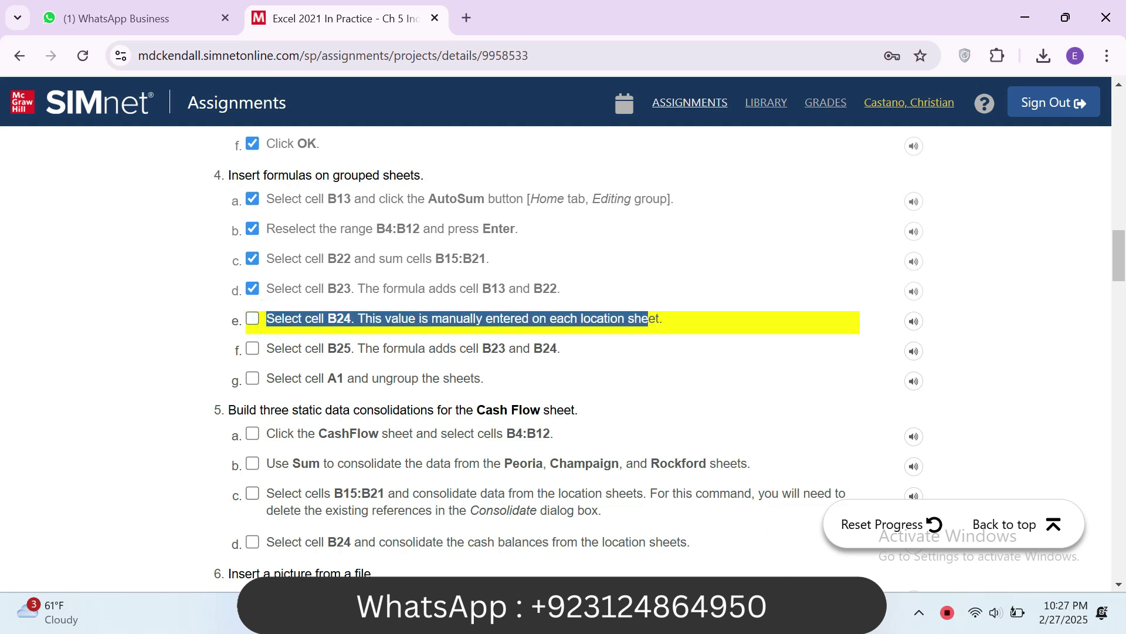
key(alt+Tab)
click(390, 497)
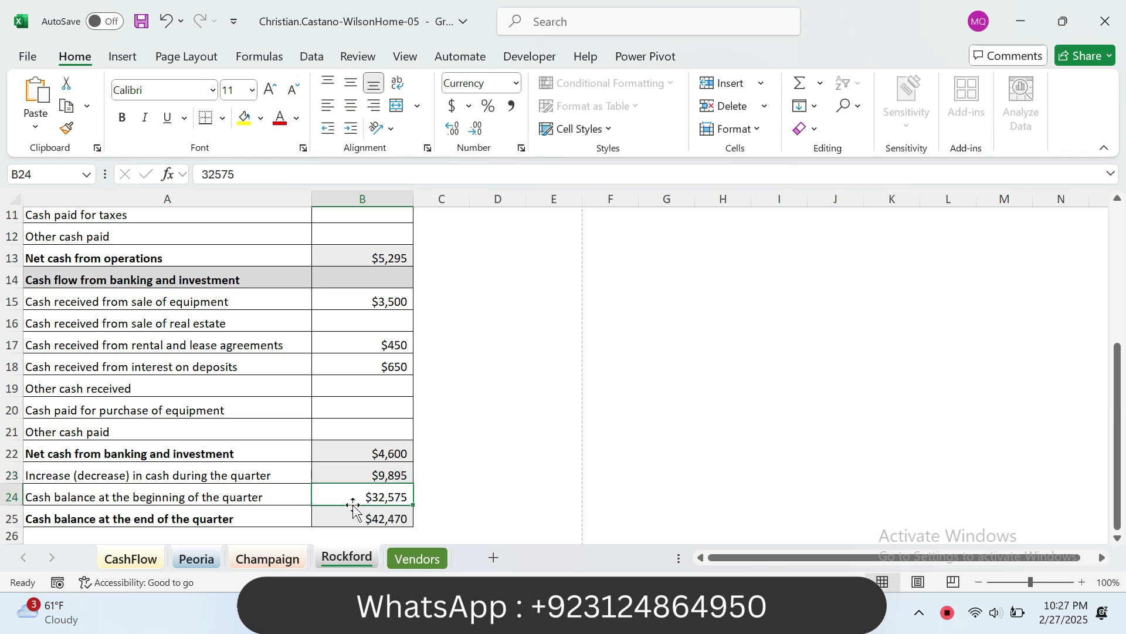
key(alt+Tab)
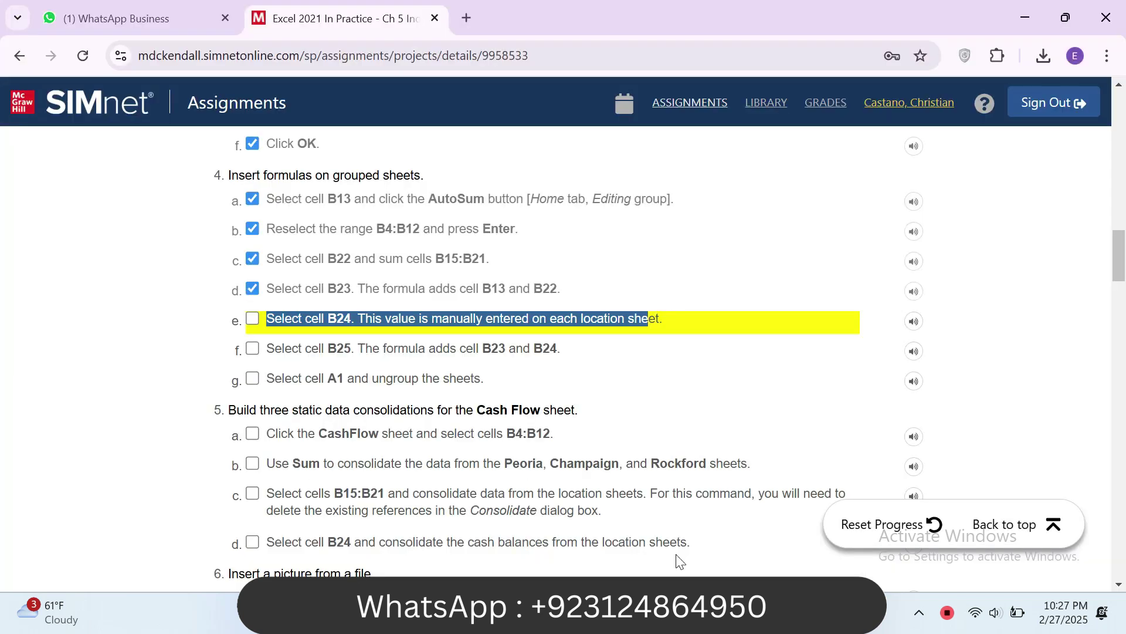
click(254, 319)
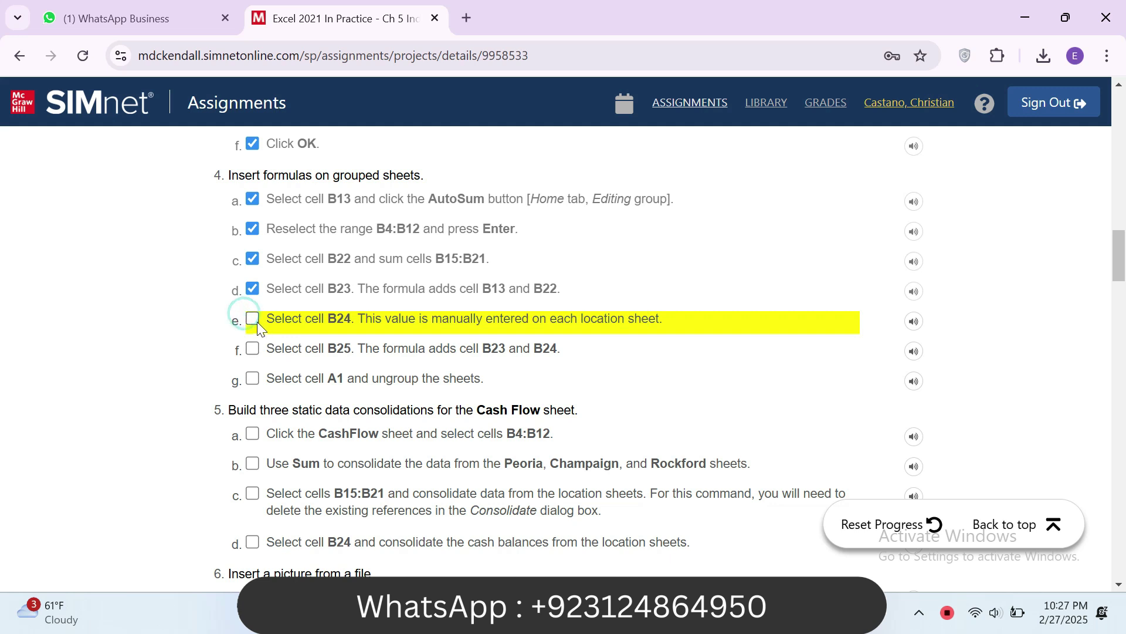
Step: Read step 4f in the SIMnet instructions and change the formula in cell B25 to =B23+B24 in Excel
mouse_move(287, 348)
mouse_down()
mouse_move(548, 355)
mouse_move(298, 348)
mouse_up()
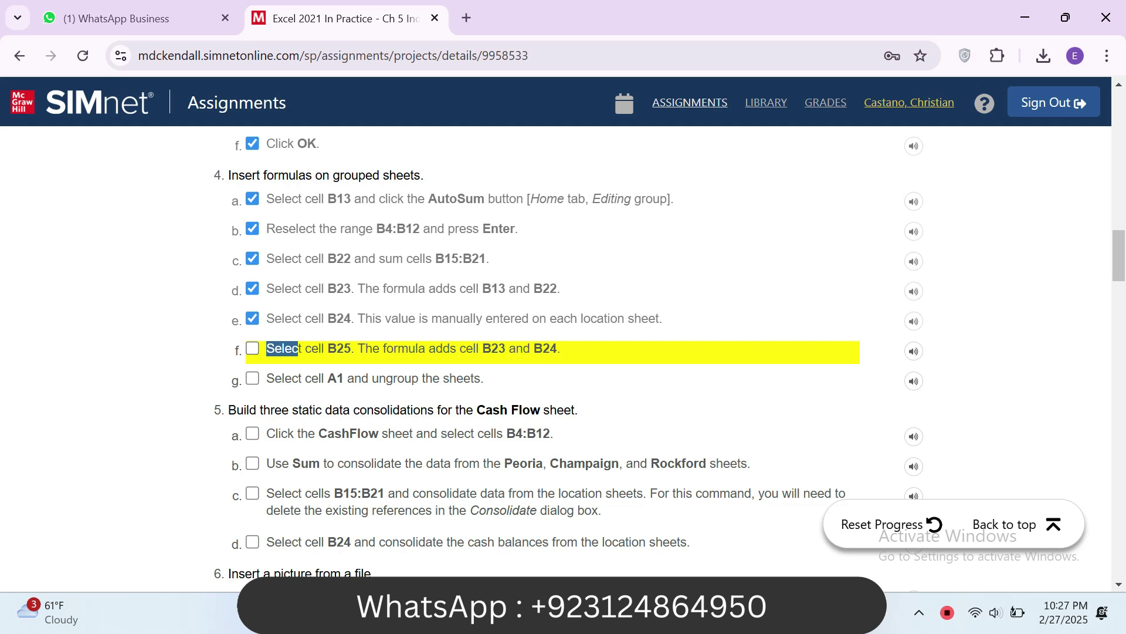
click(780, 612)
click(390, 518)
click(231, 174)
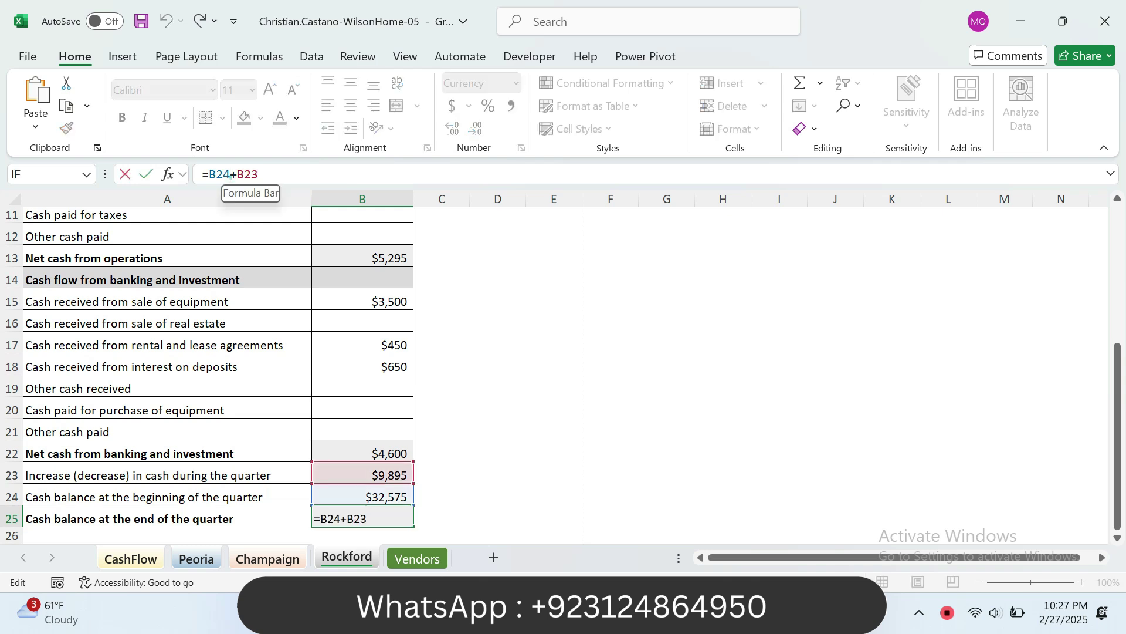
key(BackSpace)
text(3)
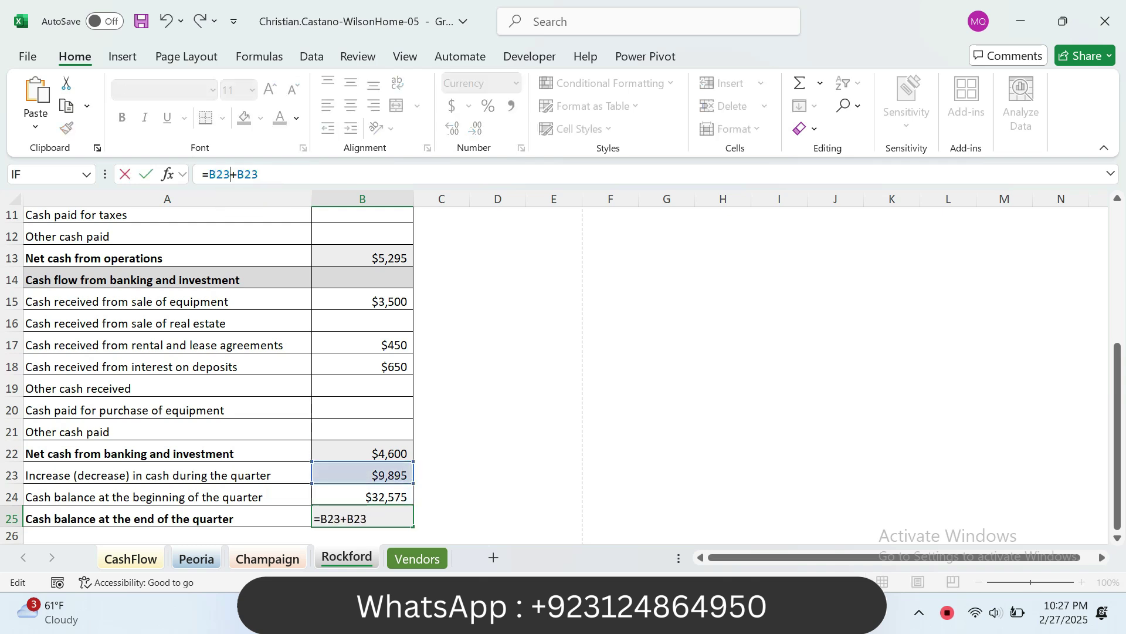
key(BackSpace)
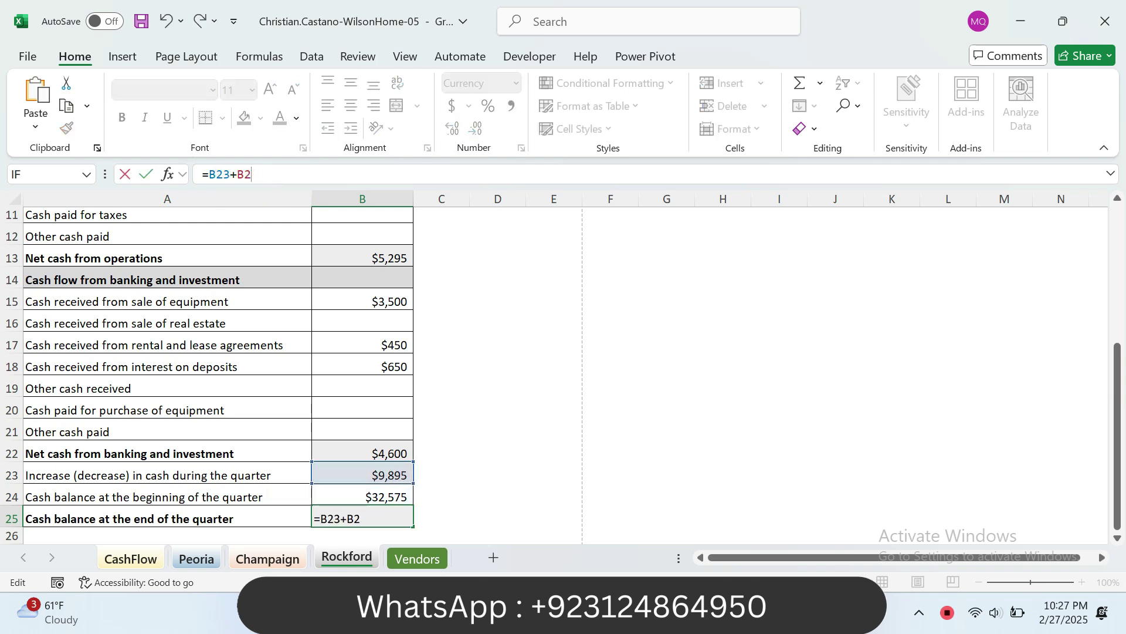
text(4)
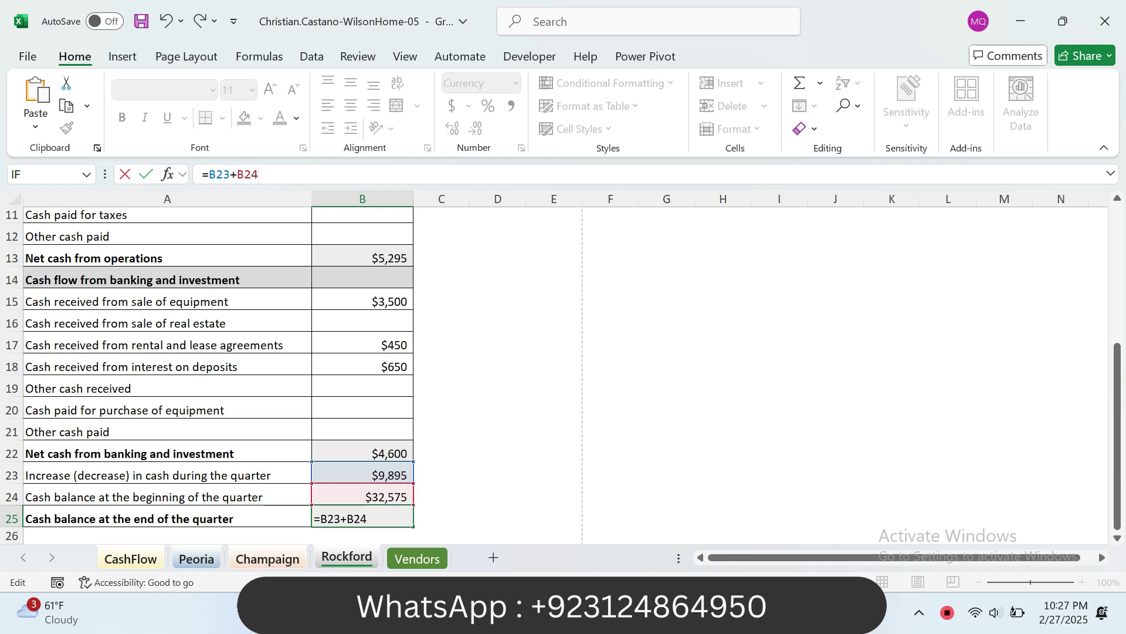
key(Return)
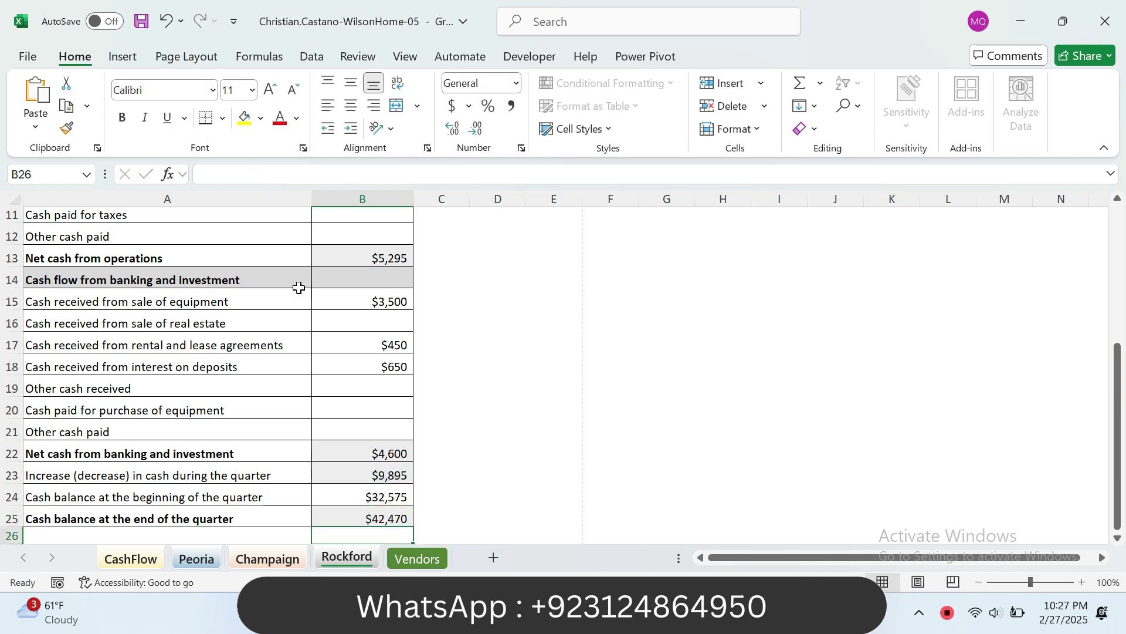
Step: Select cell B25 in Excel to check its formula and check off step 4f in the SIMnet instructions
click(385, 519)
click(715, 613)
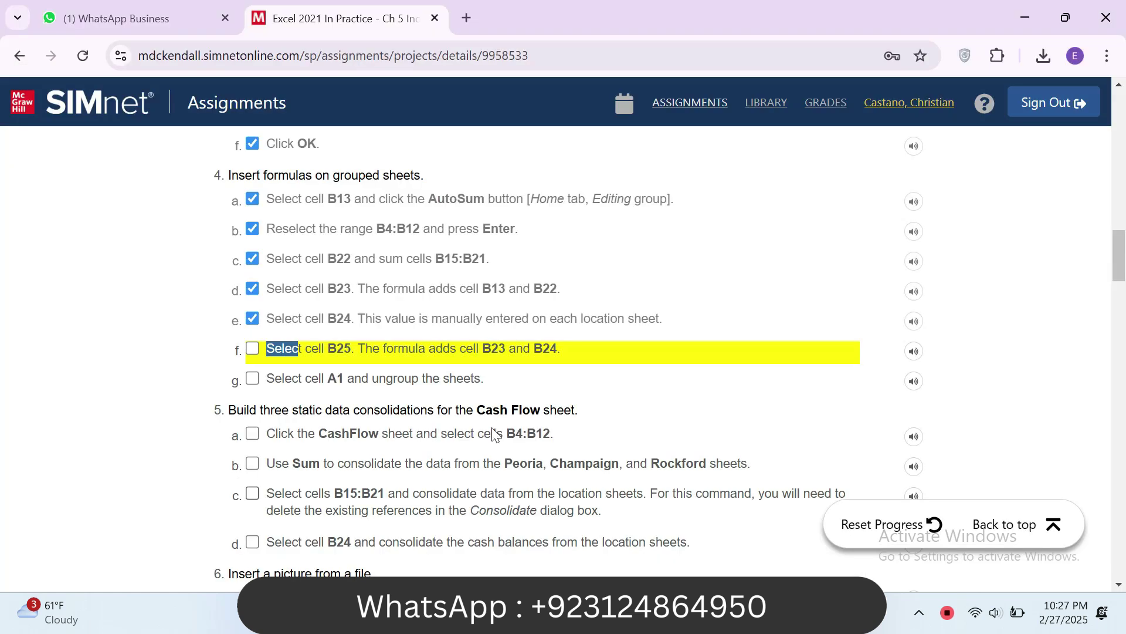
click(251, 350)
Step: Read step 4g in the SIMnet instructions and select cell A1 on the grouped sheets in Excel
drag(267, 379, 352, 381)
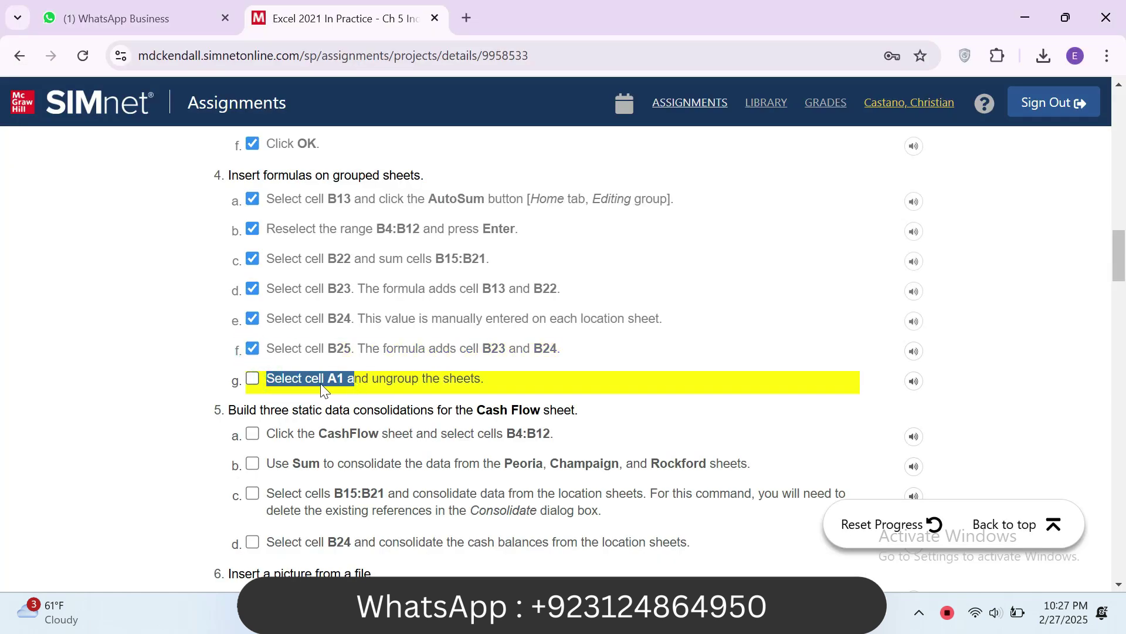
key(alt+Tab)
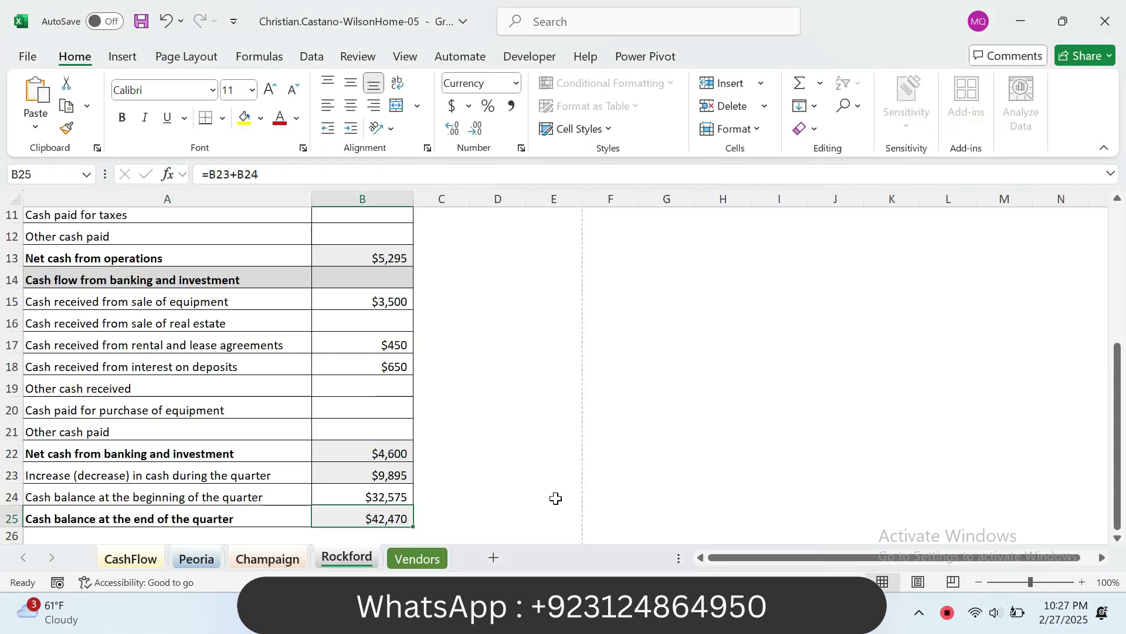
drag(1120, 384, 1118, 249)
click(94, 221)
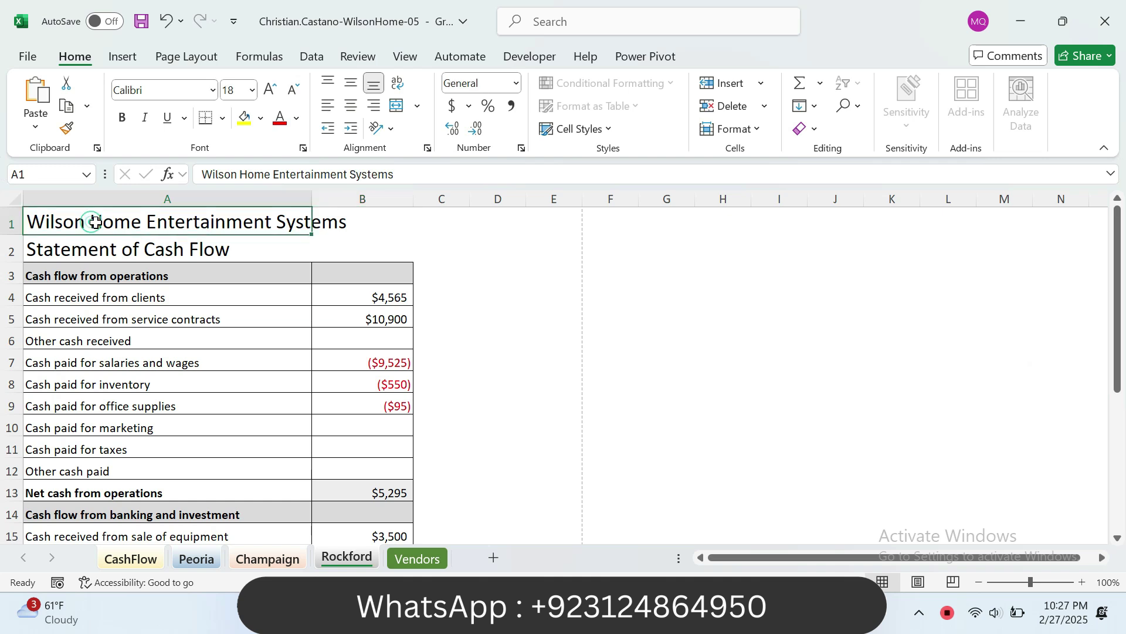
Step: Ungroup the sheets in Excel and check off step 4g in the SIMnet instructions
key(alt+Tab)
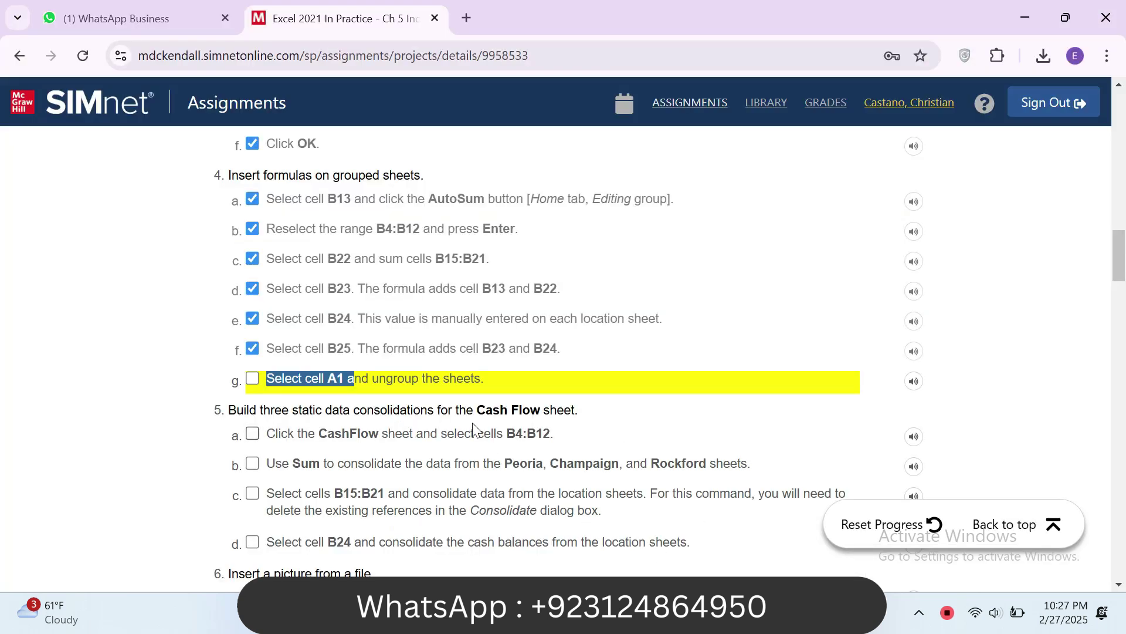
drag(384, 380, 477, 380)
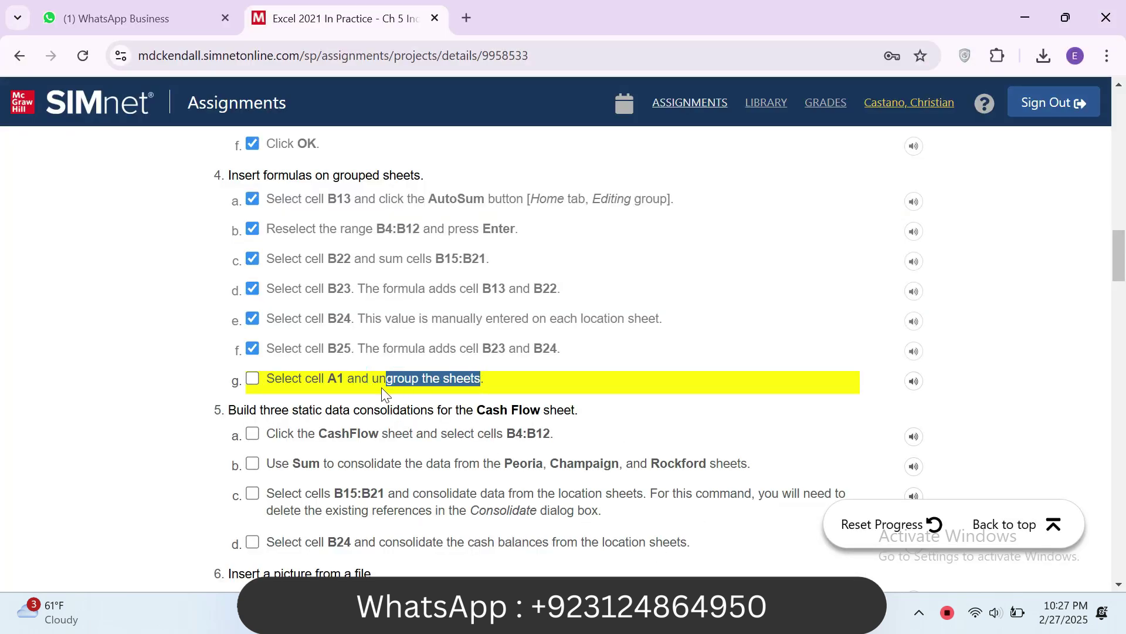
key(alt+Tab)
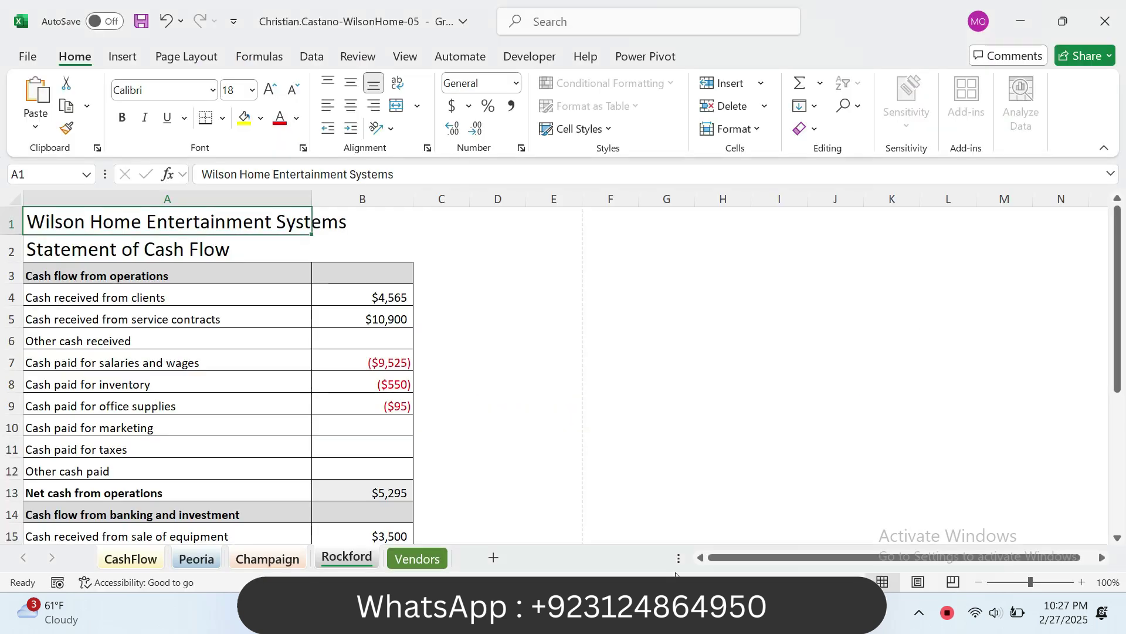
right_click(352, 558)
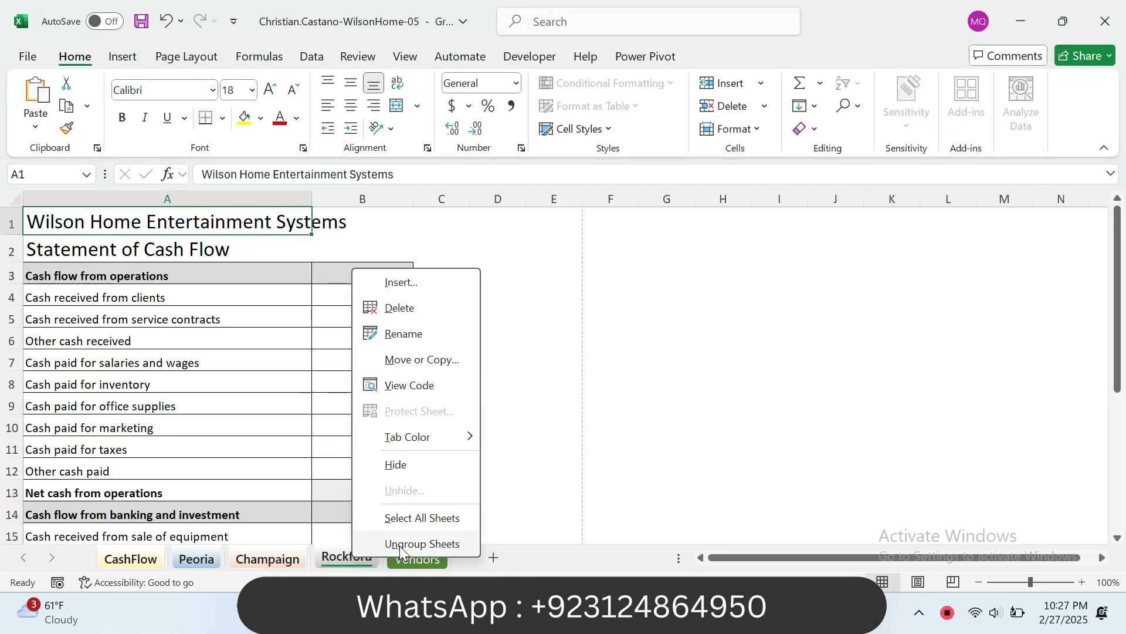
click(401, 547)
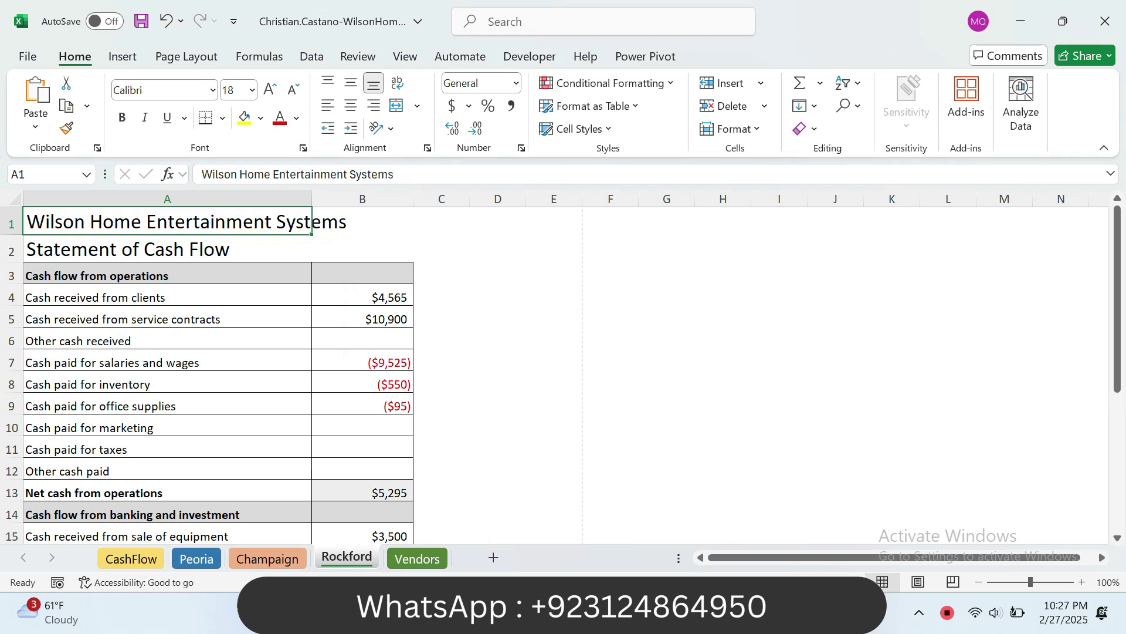
key(alt+Tab)
click(264, 377)
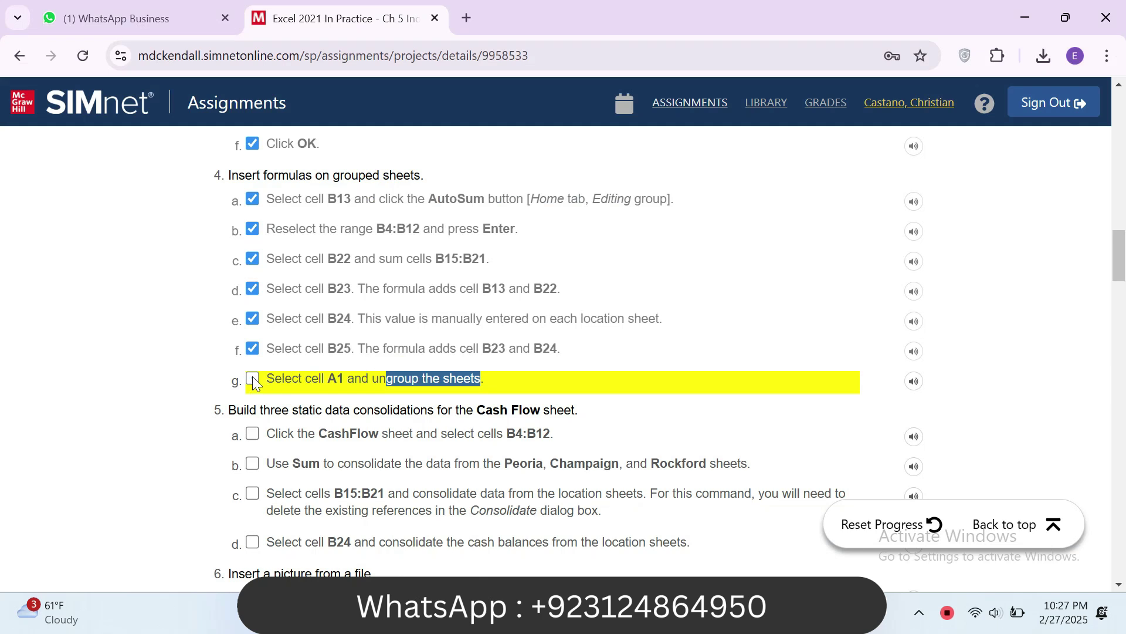
Step: Read step 5a in the SIMnet instructions and switch to the CashFlow sheet in Excel
scroll(3, 252, down, 3)
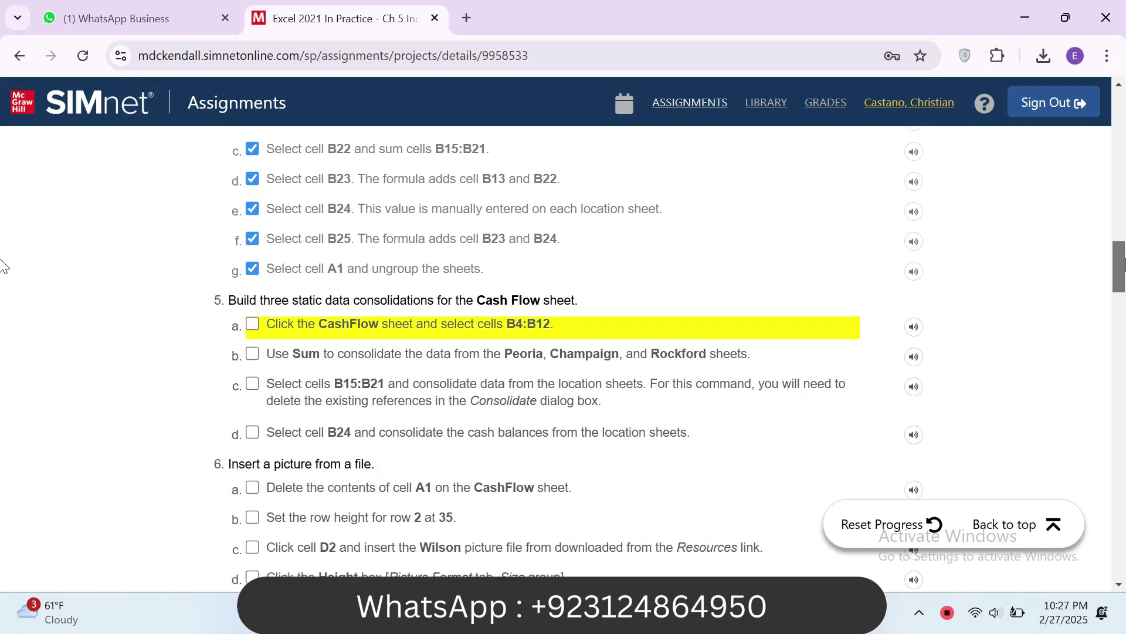
drag(236, 234, 557, 234)
click(273, 257)
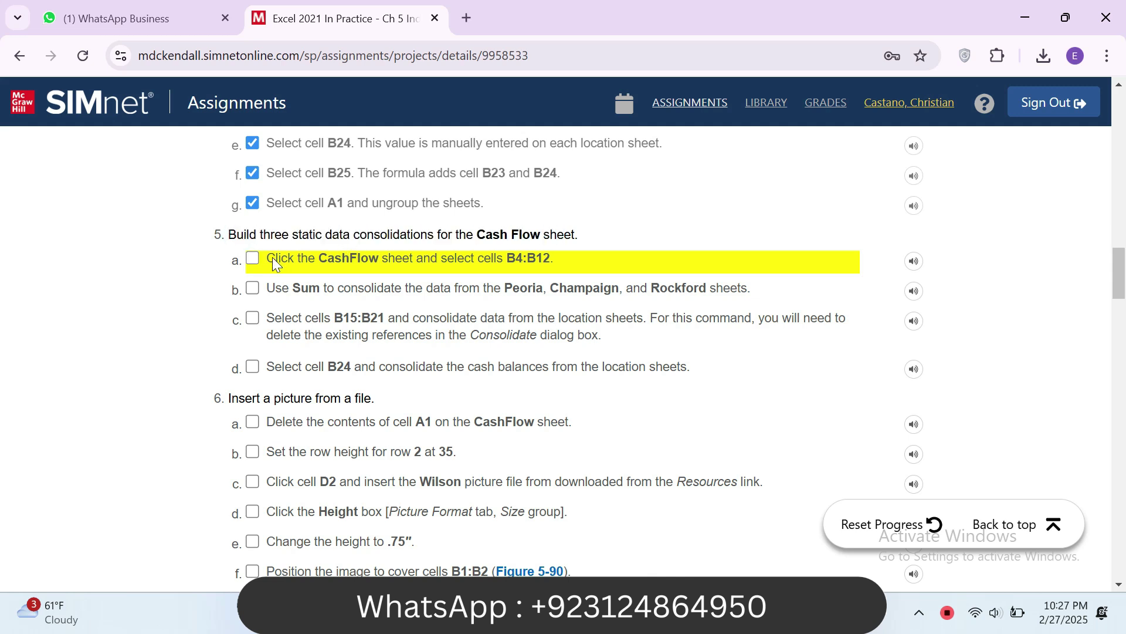
drag(347, 256, 386, 256)
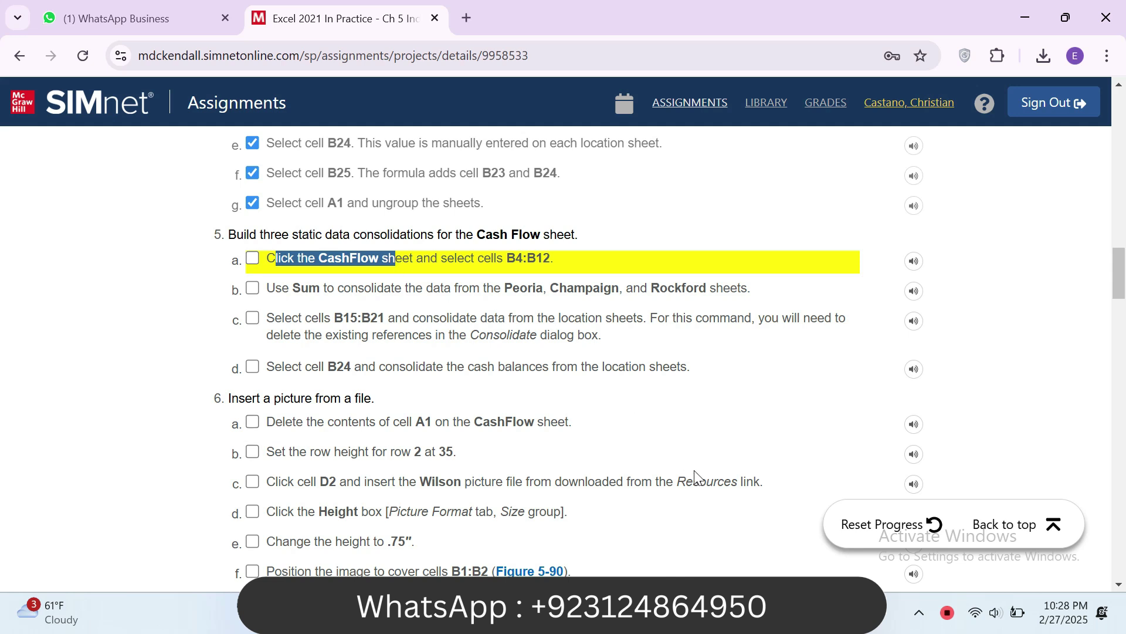
click(780, 615)
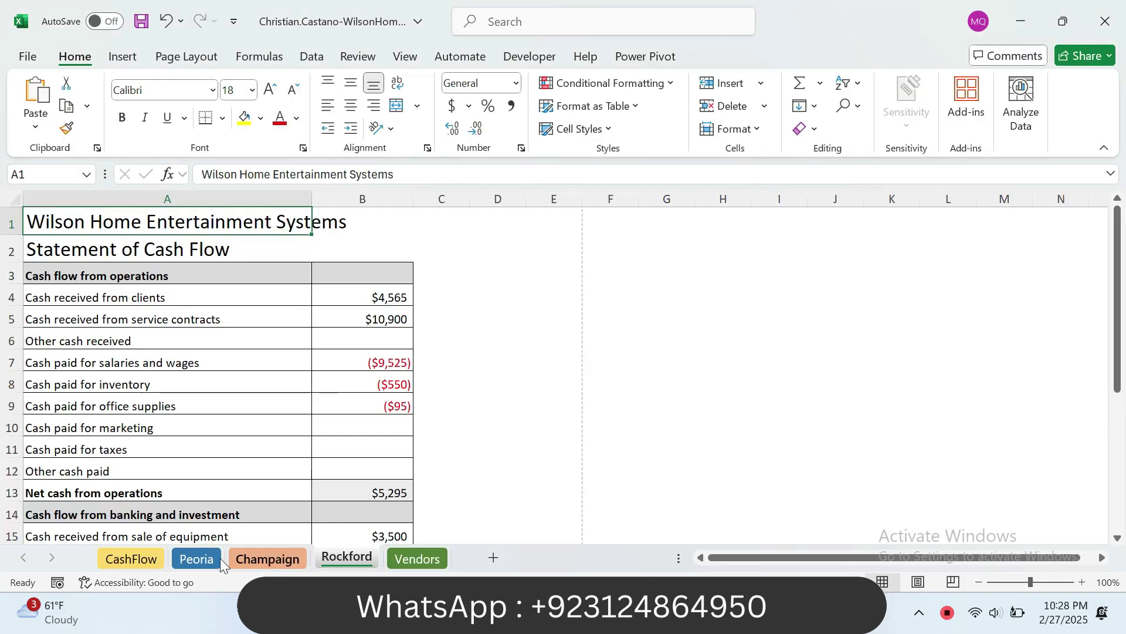
click(130, 558)
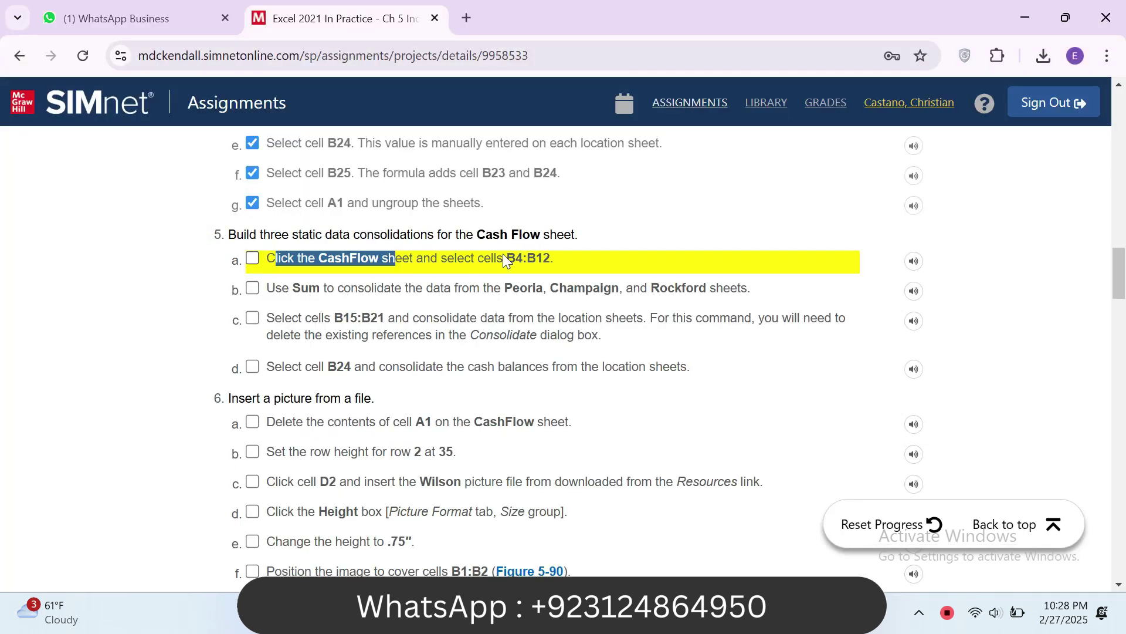
Step: Select cells B4:B12 on the CashFlow sheet in Excel and check off step 5a in the SIMnet instructions
click(507, 257)
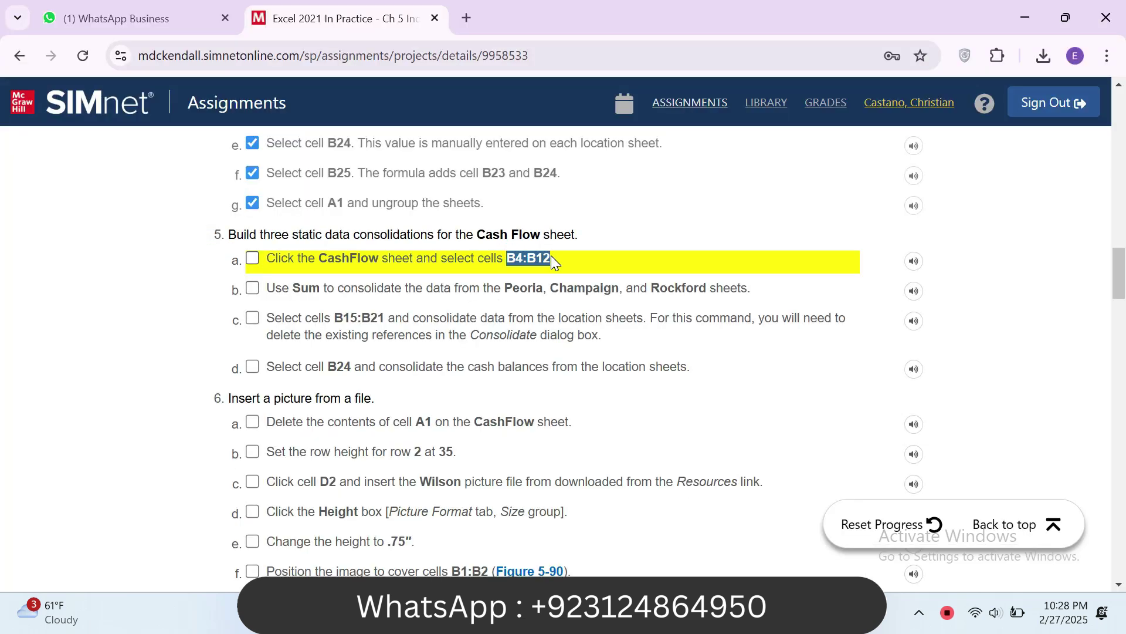
drag(438, 258, 536, 259)
key(alt+Tab)
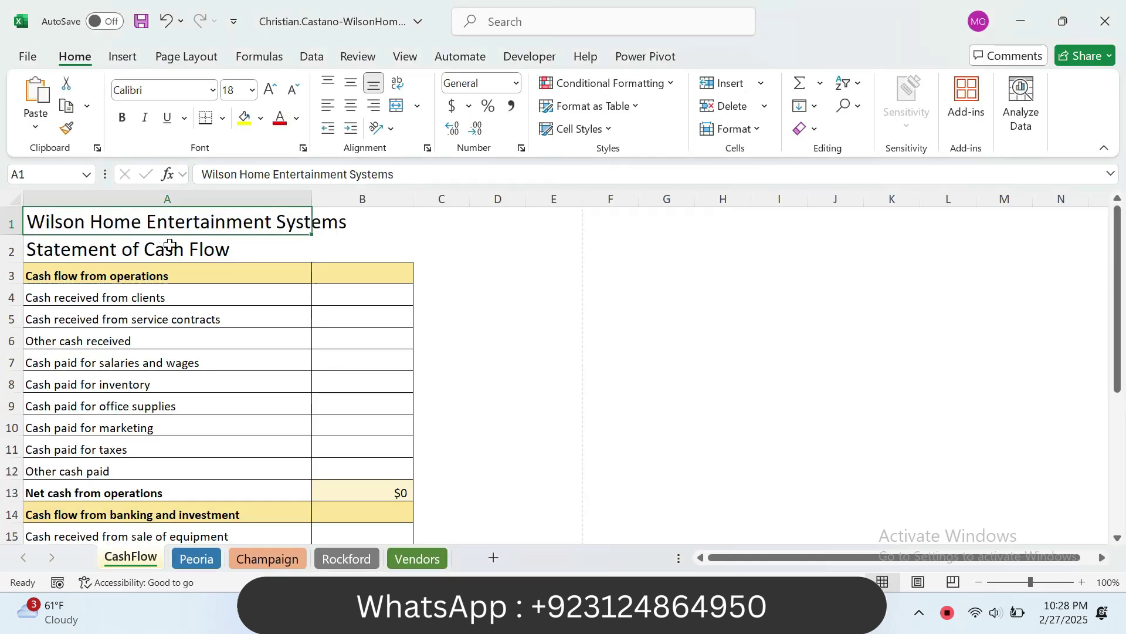
click(53, 174)
text(B4:B12)
key(Return)
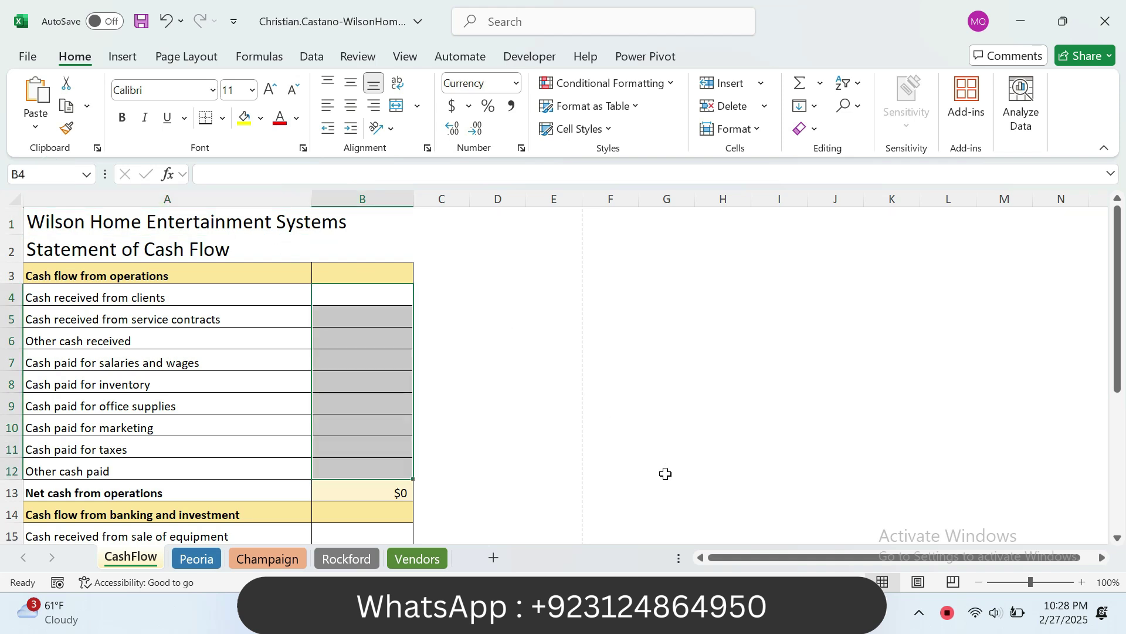
key(alt+Tab)
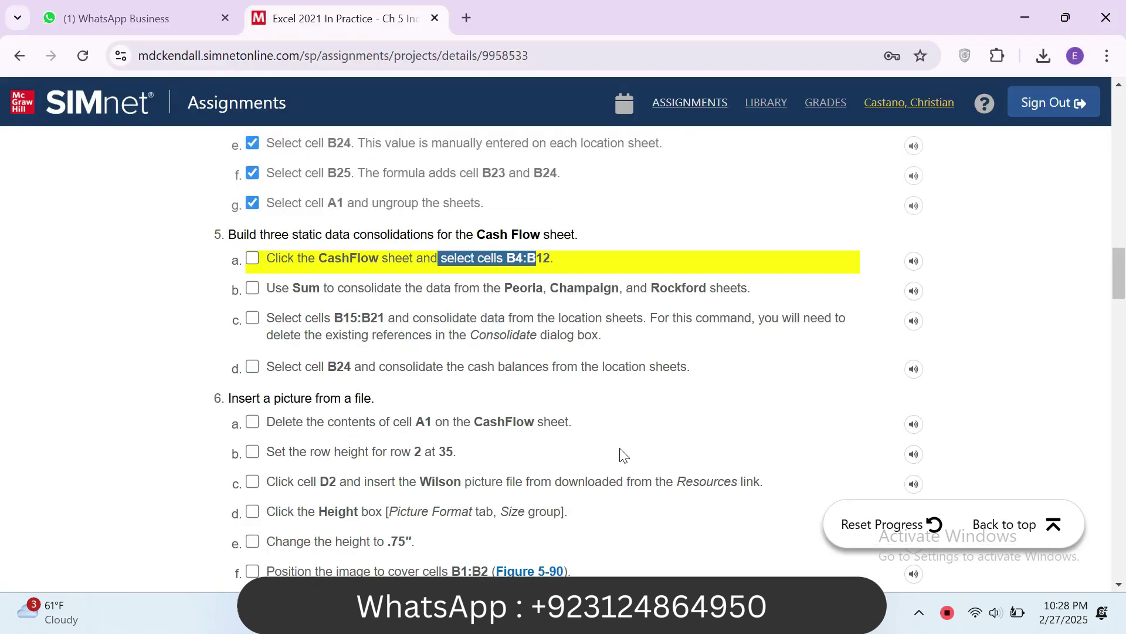
click(247, 259)
Step: Read step 5b in the SIMnet instructions and start a Consolidate command for the selected CashFlow cells in Excel
drag(314, 290, 478, 296)
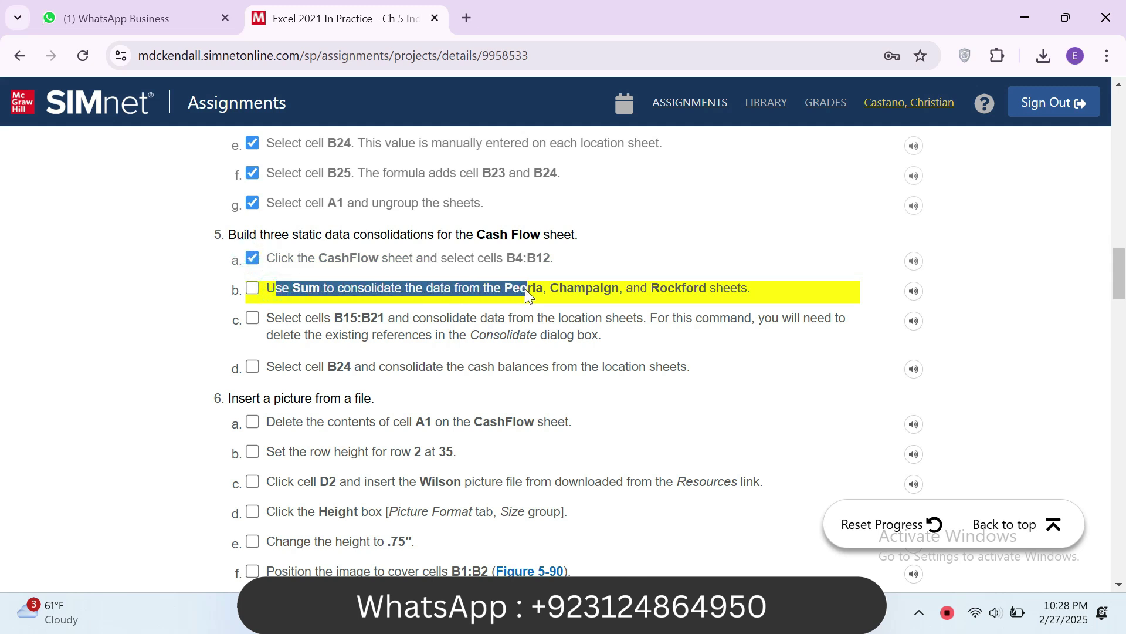
drag(697, 296, 514, 300)
click(780, 612)
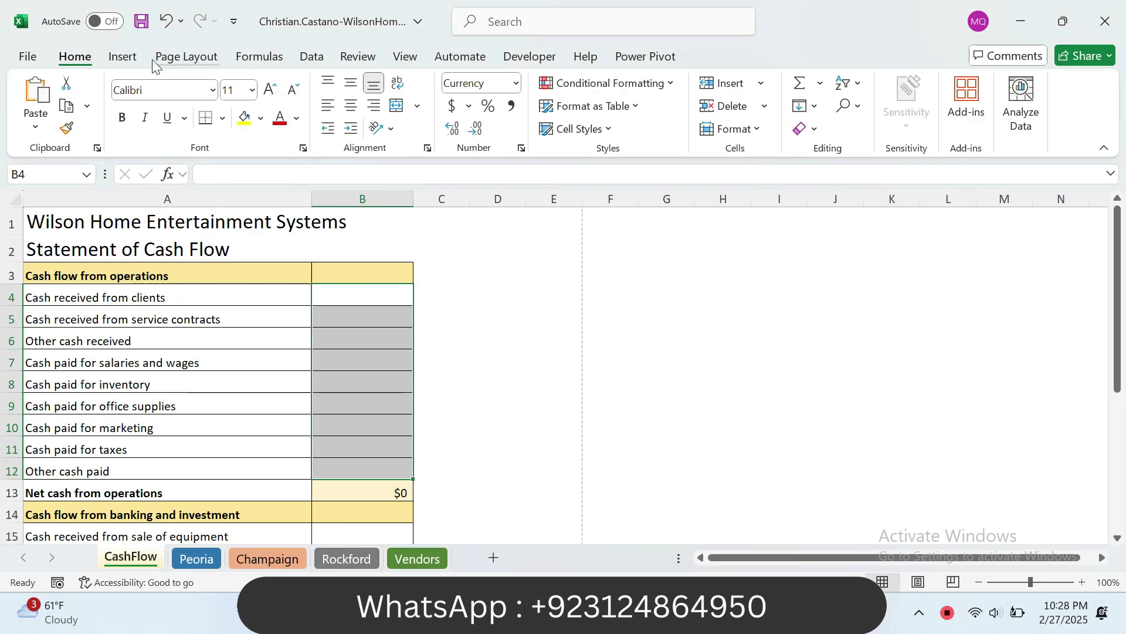
click(267, 58)
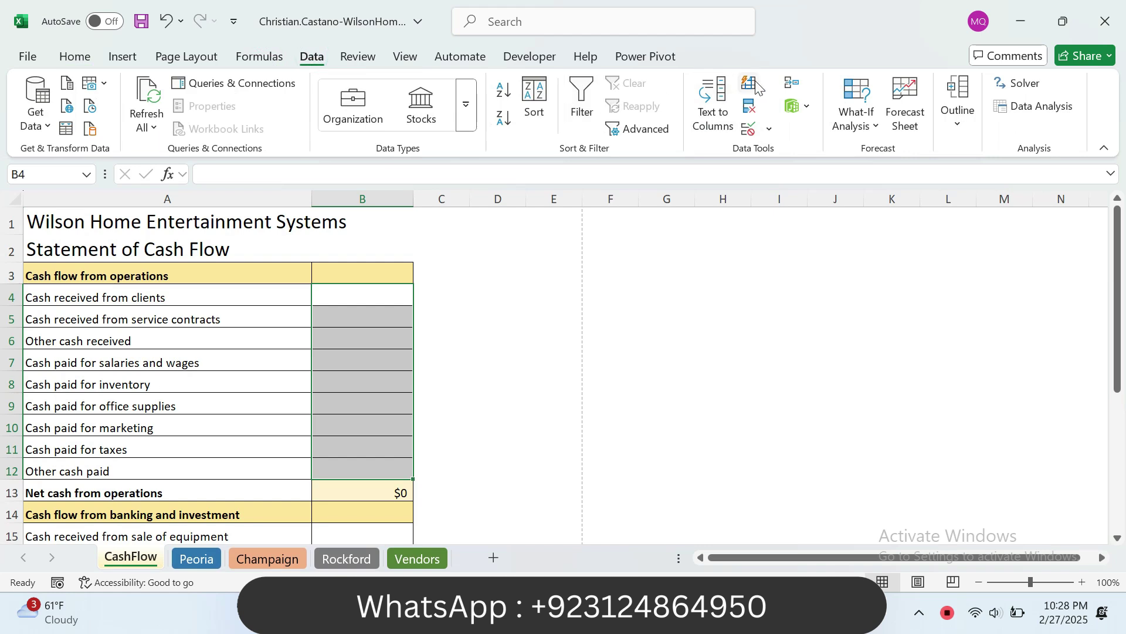
click(796, 86)
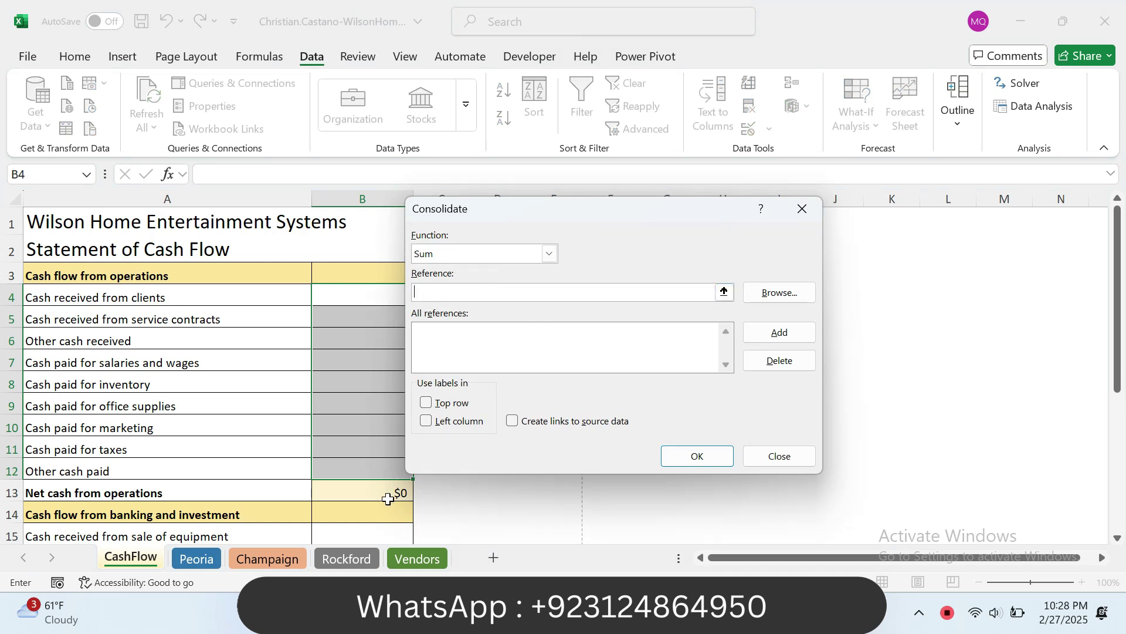
Step: Add the range B4:B12 on the Peoria sheet as the first reference of the Sum consolidation
click(202, 561)
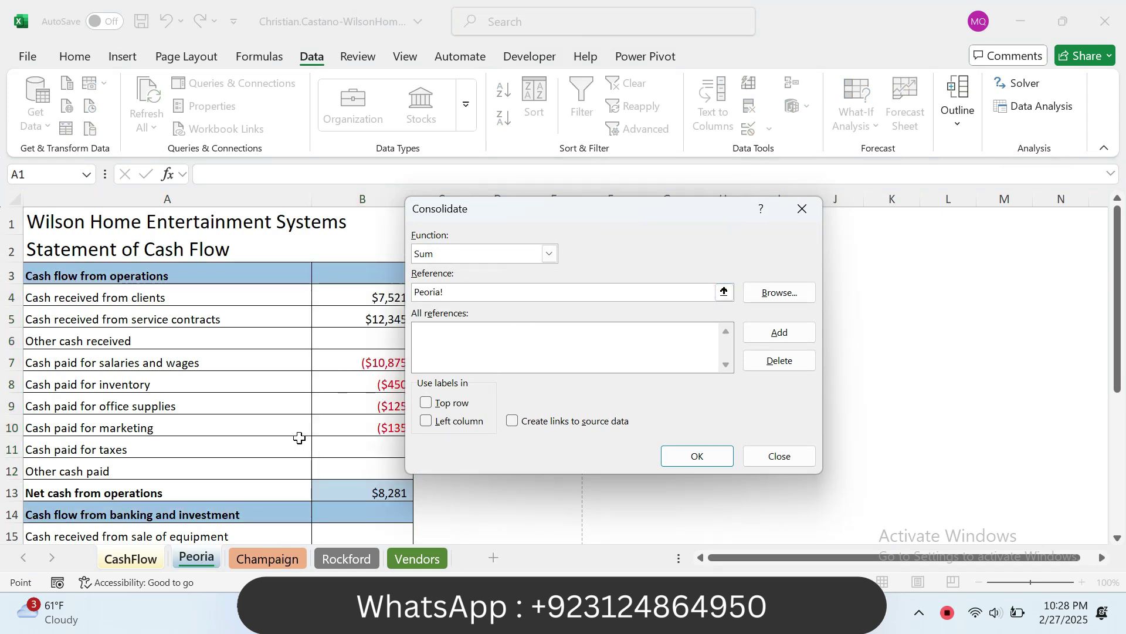
drag(360, 292, 368, 469)
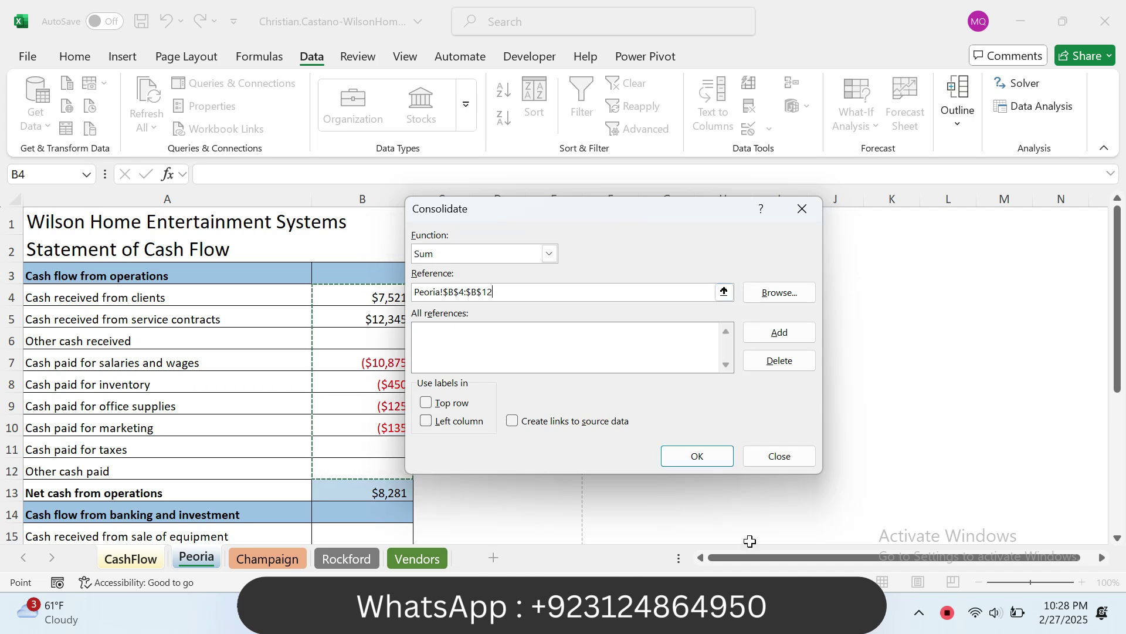
key(alt+Tab)
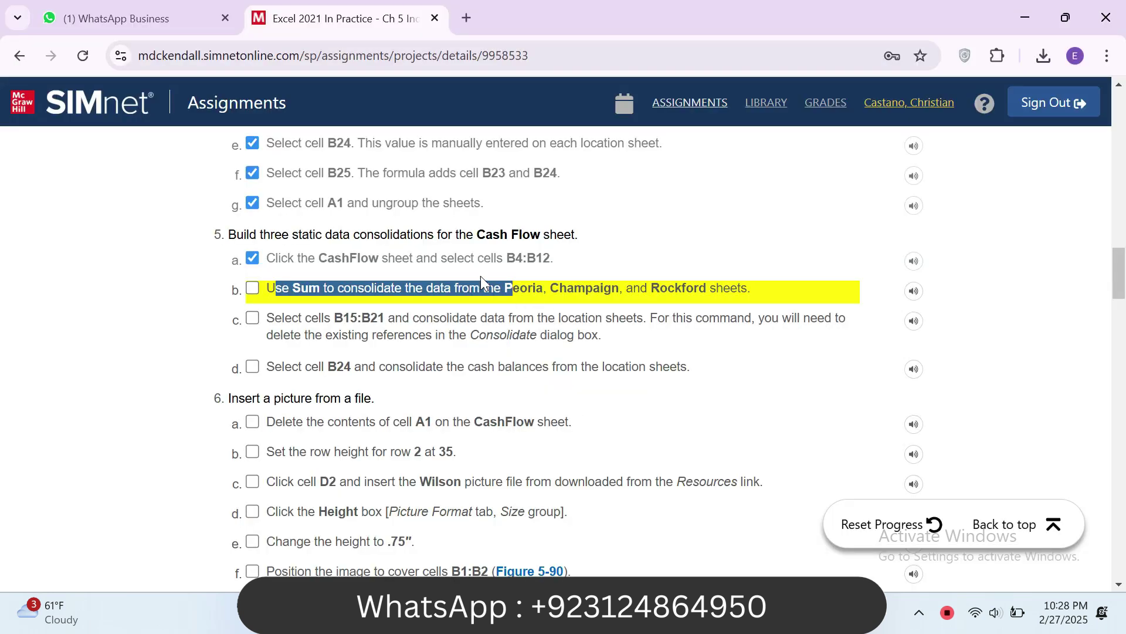
key(alt+Tab)
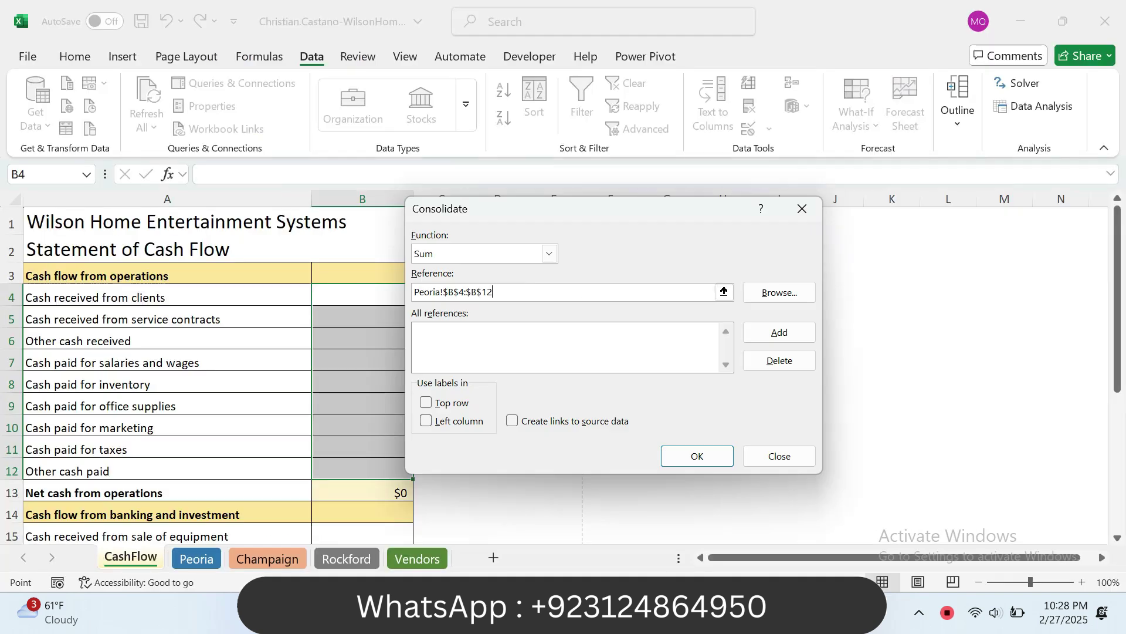
click(767, 332)
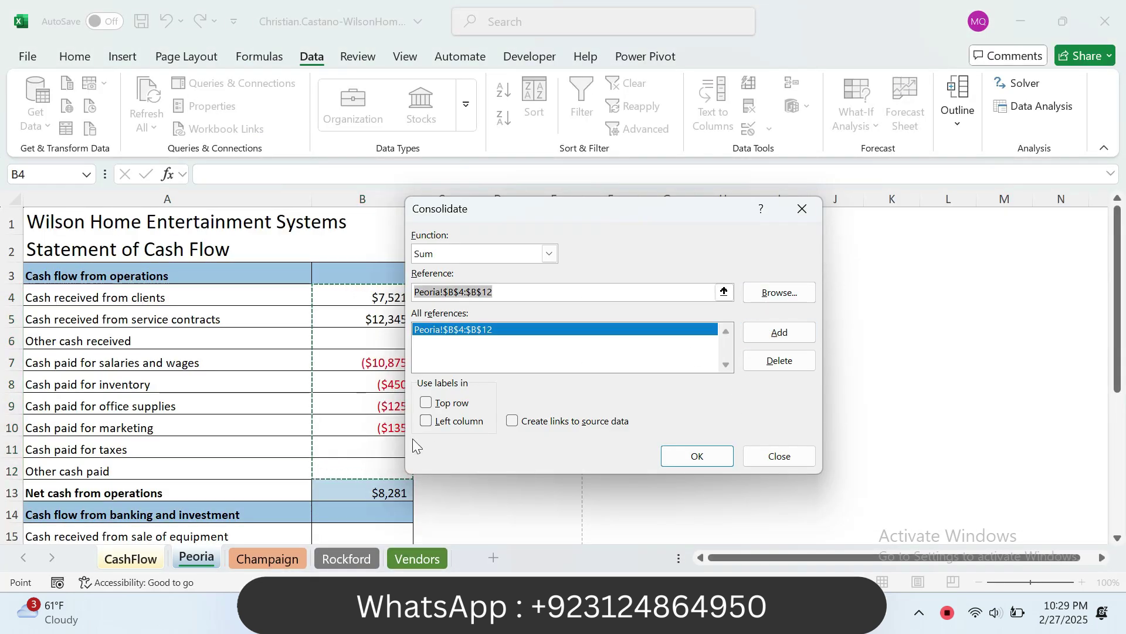
Step: Add the range B4:B12 from the Champaign and Rockford sheets to the consolidation references
click(272, 558)
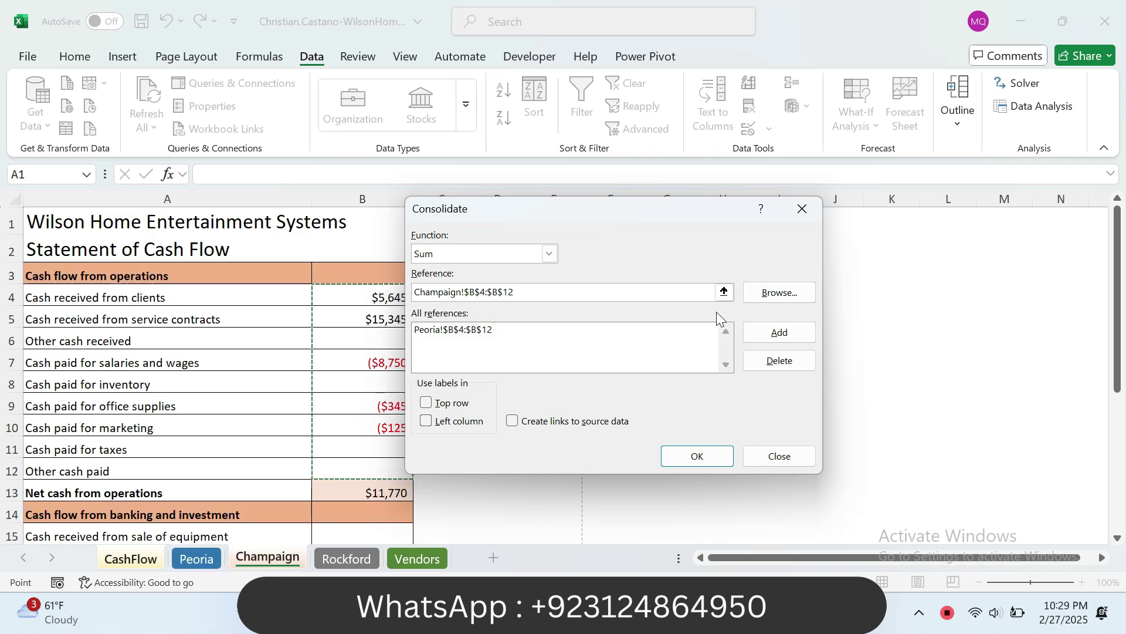
click(765, 337)
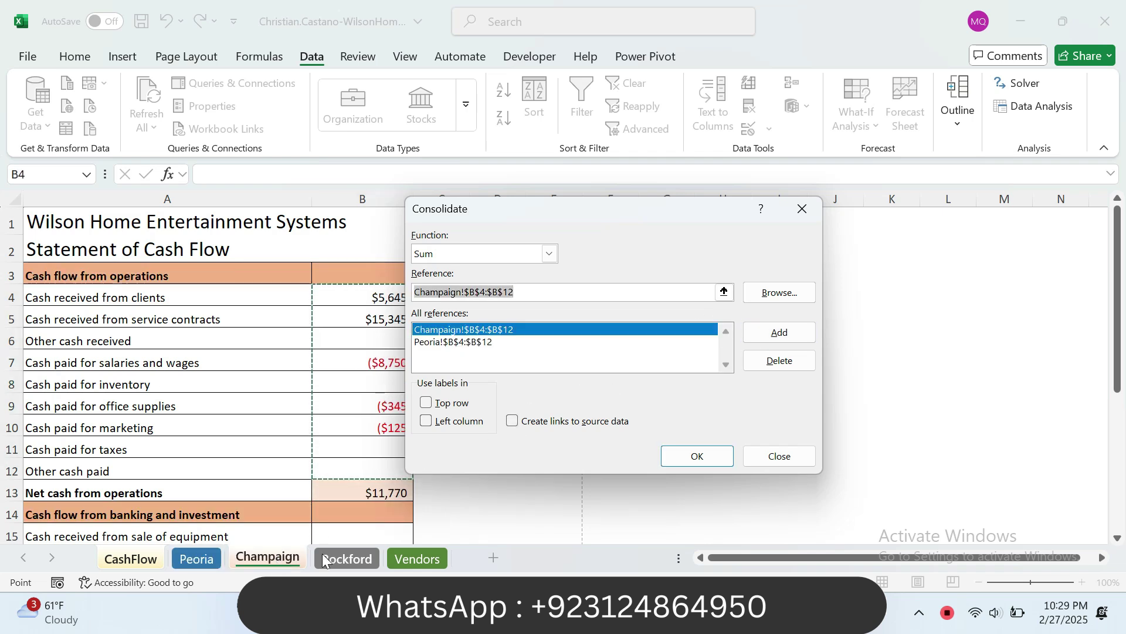
click(345, 559)
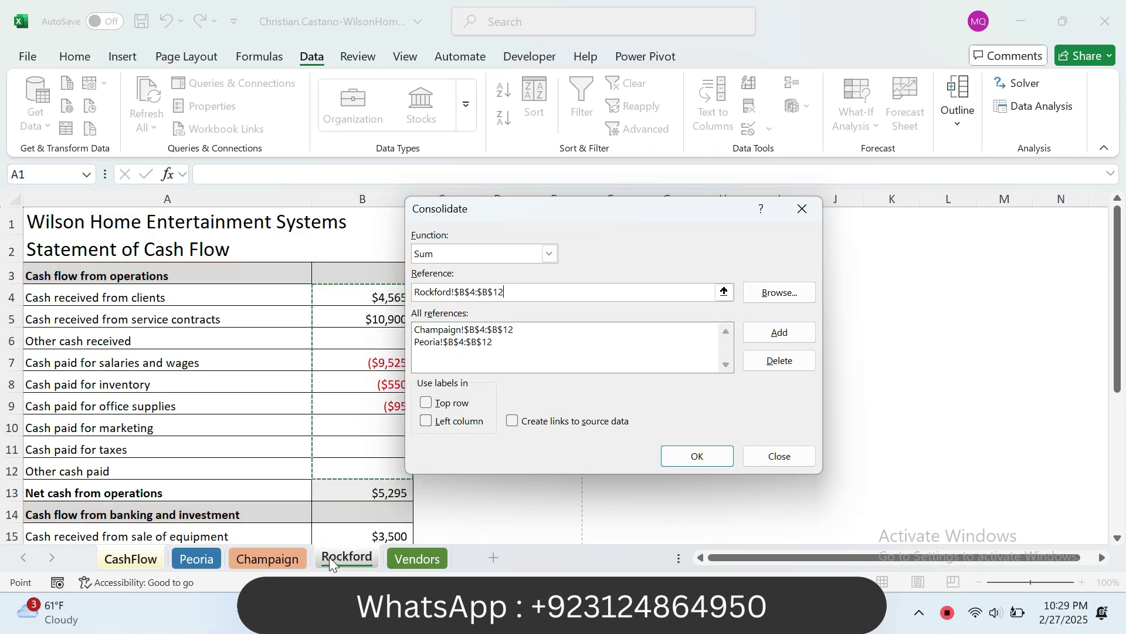
click(774, 334)
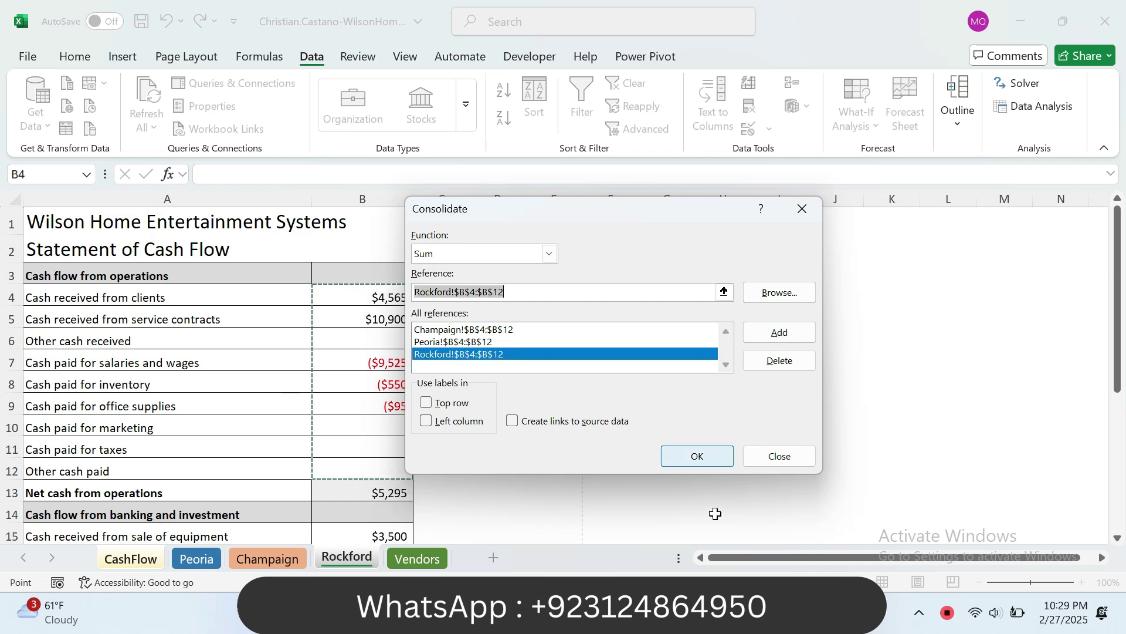
Step: Recheck step 5b in the SIMnet instructions and apply the Sum consolidation to CashFlow cells B4:B12 in Excel
click(713, 612)
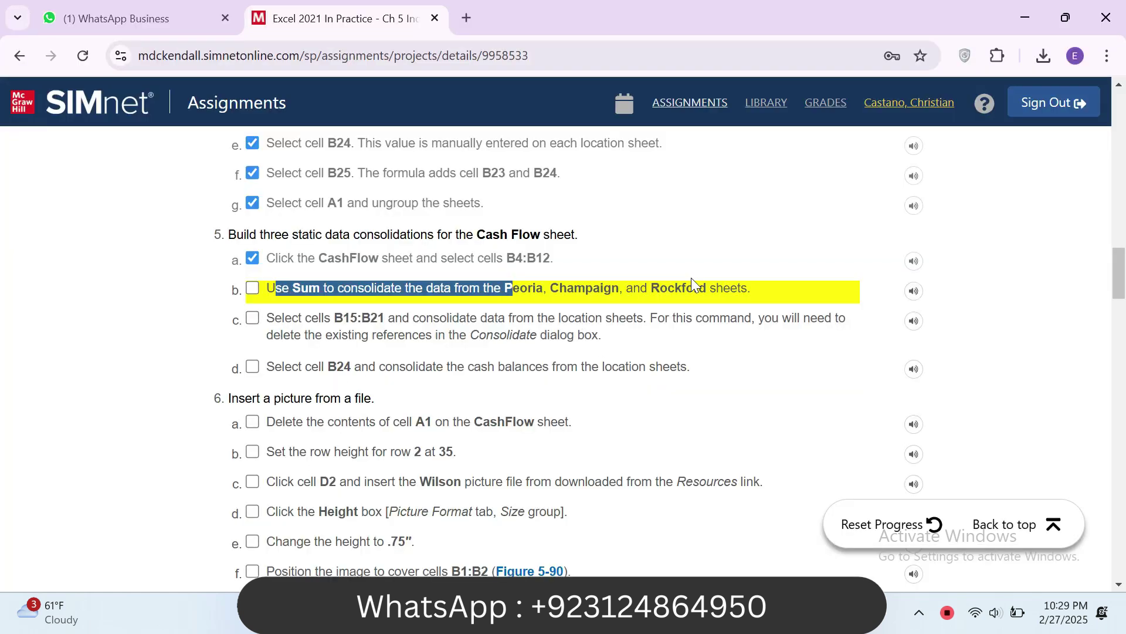
click(776, 612)
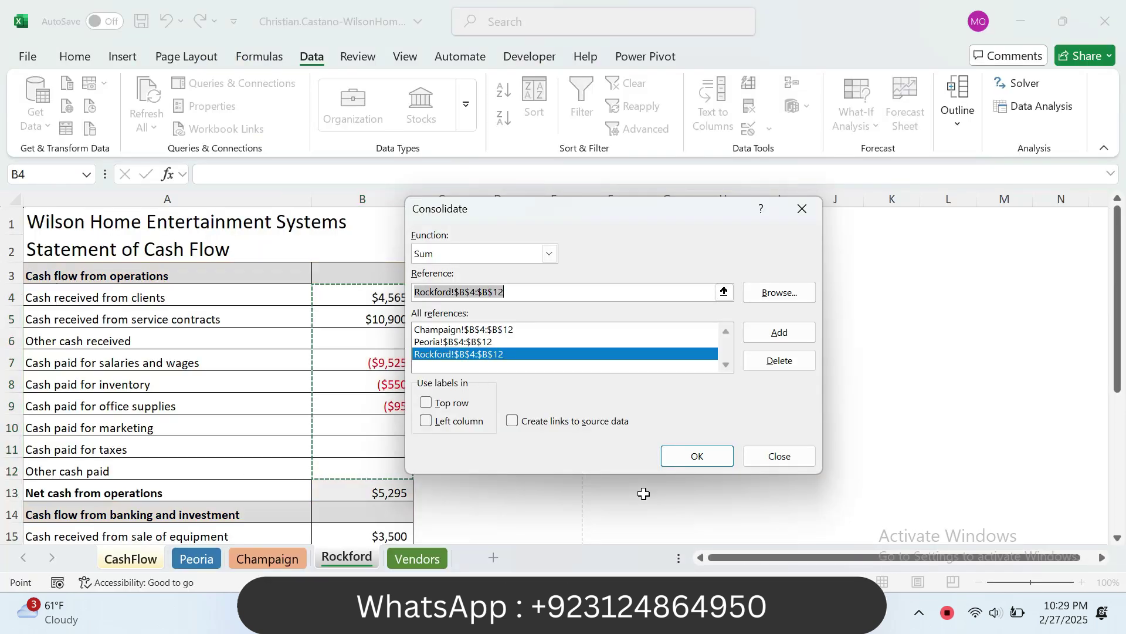
click(695, 456)
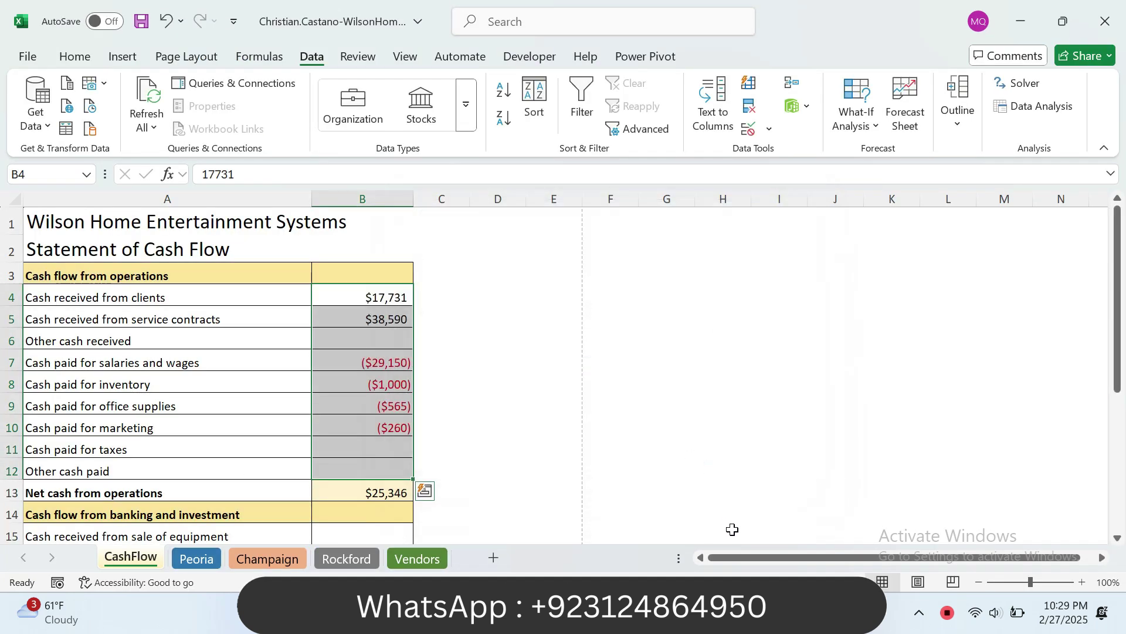
Step: Check off step 5b in the SIMnet instructions in the browser and select the range B15:B21 on the CashFlow sheet in Excel
key(alt+Tab)
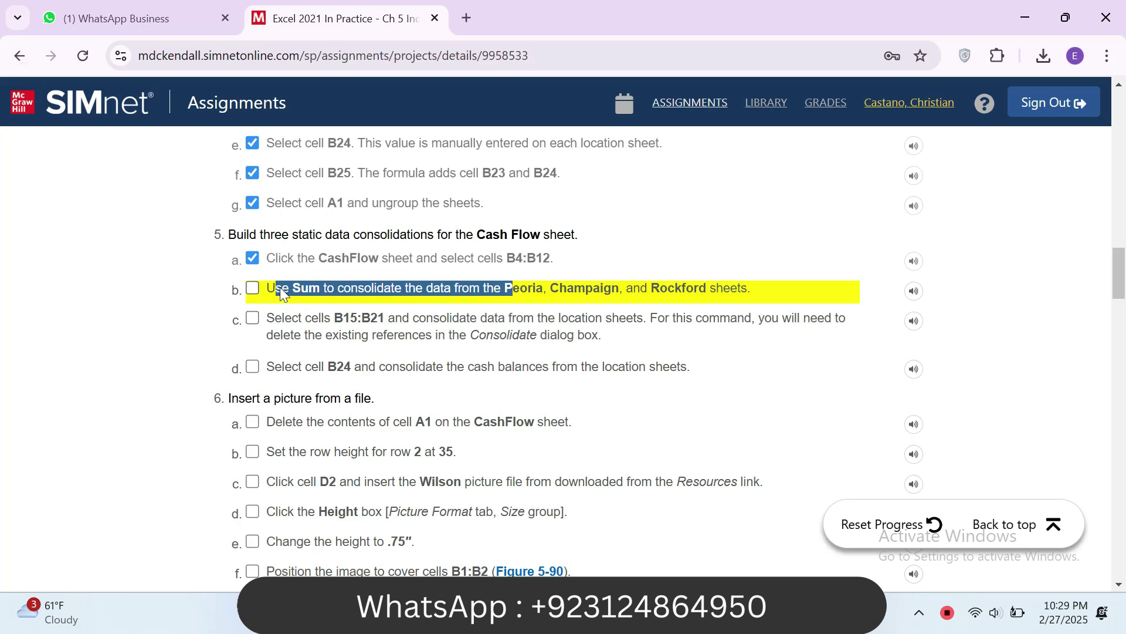
click(253, 288)
drag(333, 315, 385, 318)
key(ctrl+c)
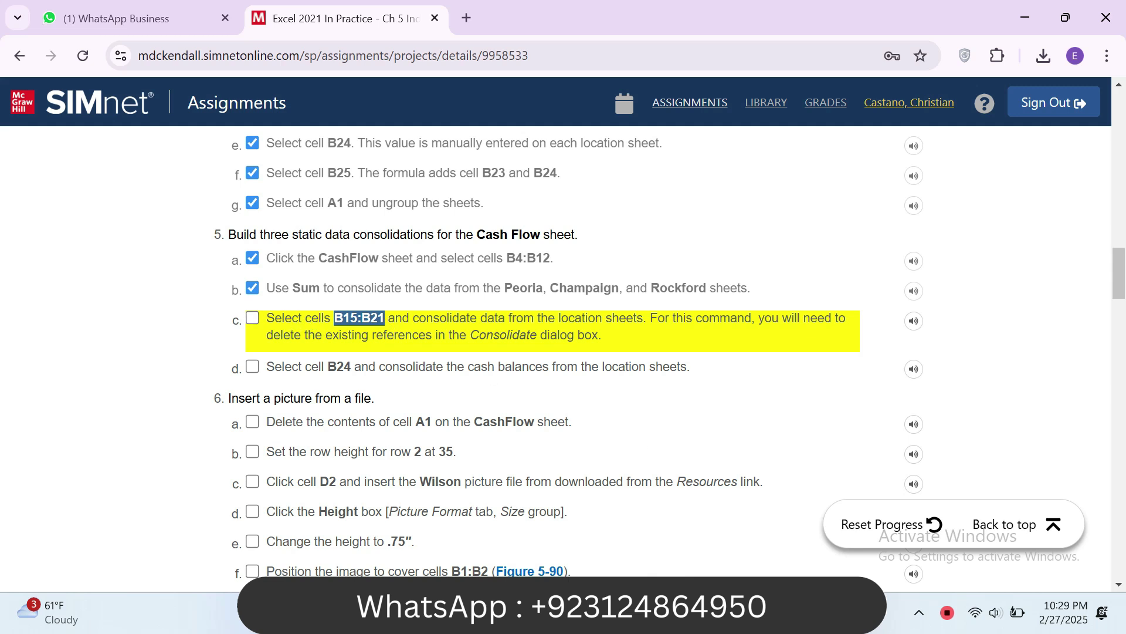
key(alt+Tab)
click(58, 174)
key(ctrl+v)
key(Return)
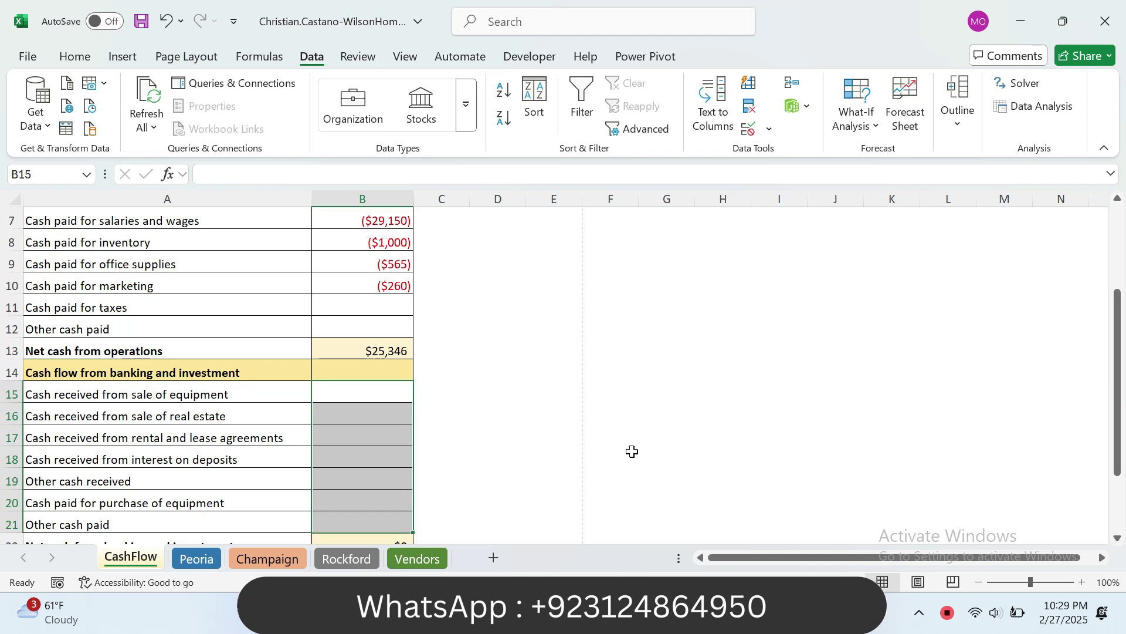
Step: Read the rest of step 5c in SIMnet, then delete the three existing B4:B12 references from the Consolidate command for CashFlow B15:B21 in Excel
key(alt+Tab)
drag(415, 317, 573, 337)
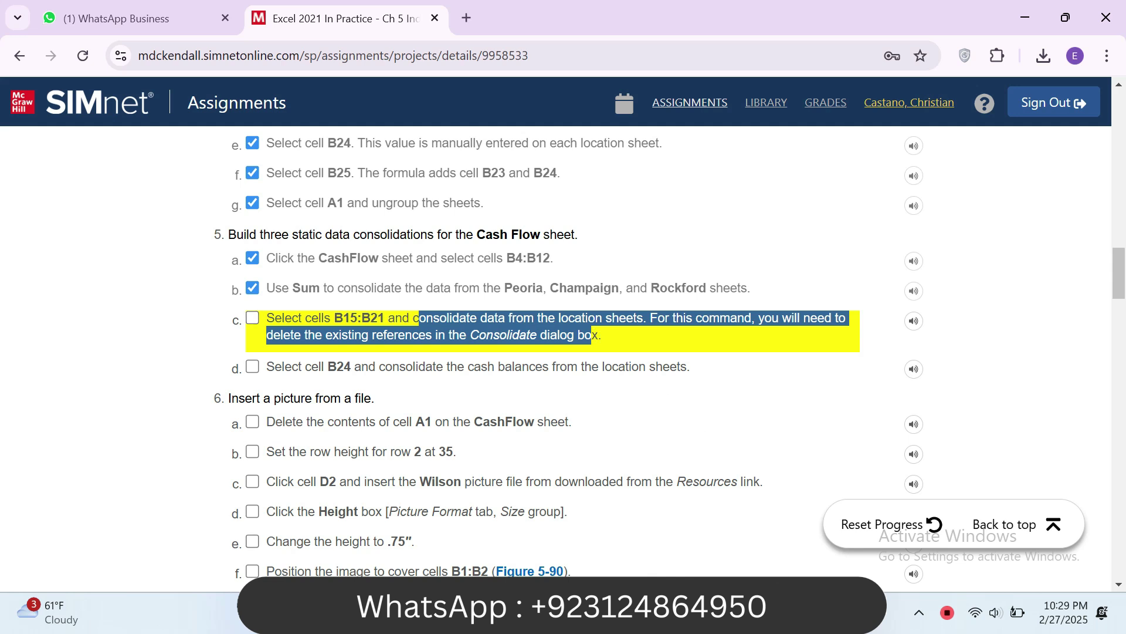
key(alt+Tab)
drag(363, 394, 375, 524)
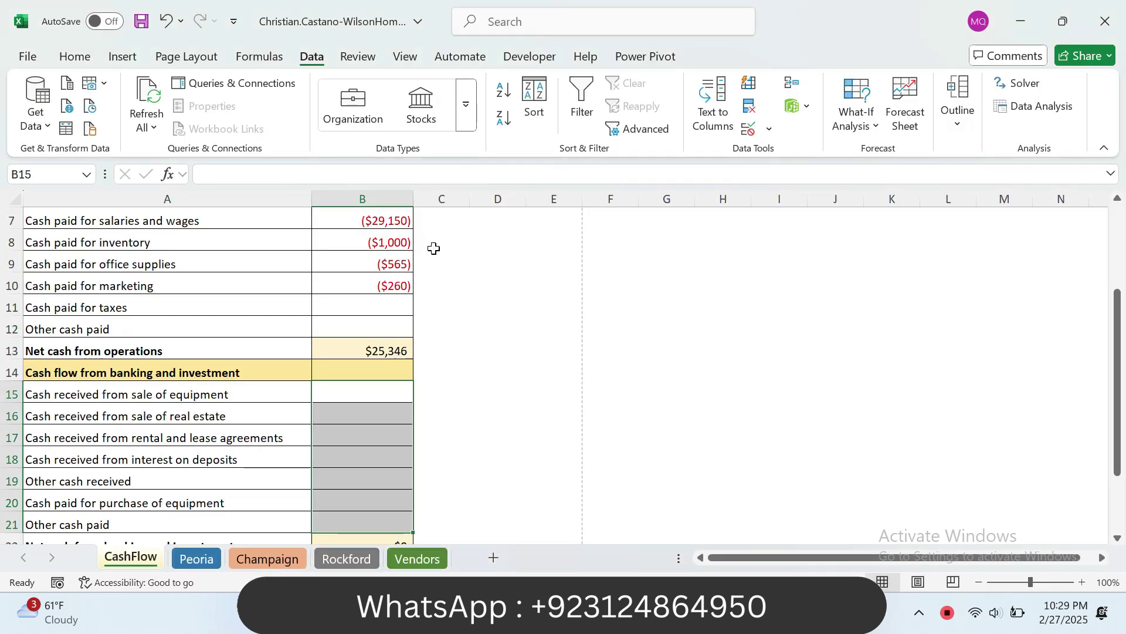
click(792, 86)
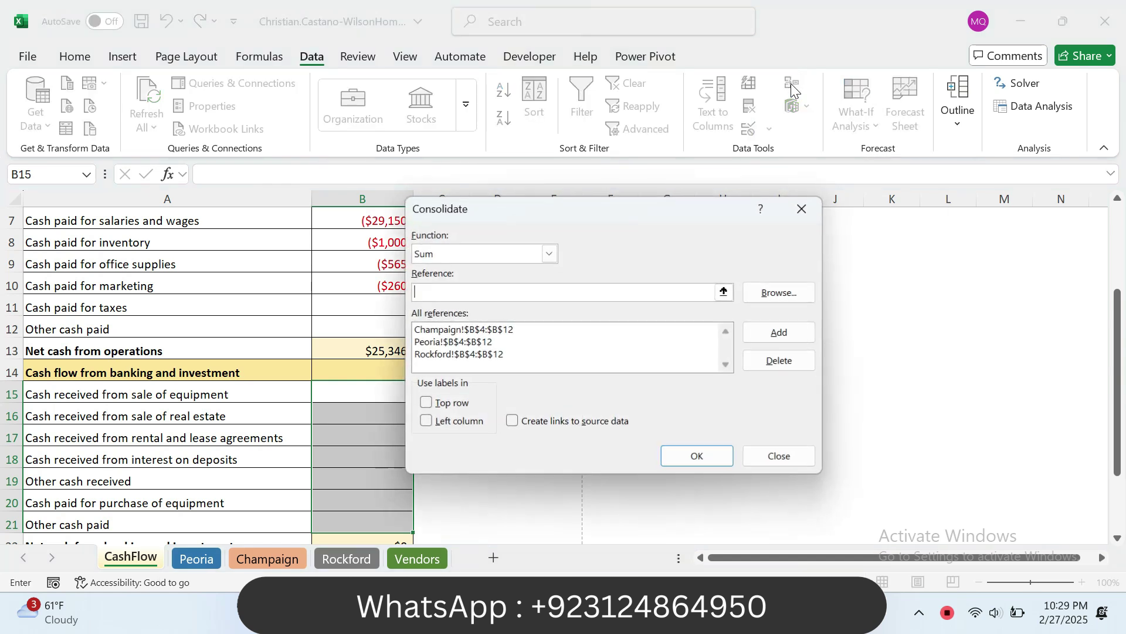
click(580, 330)
click(781, 360)
click(678, 330)
click(779, 360)
click(661, 329)
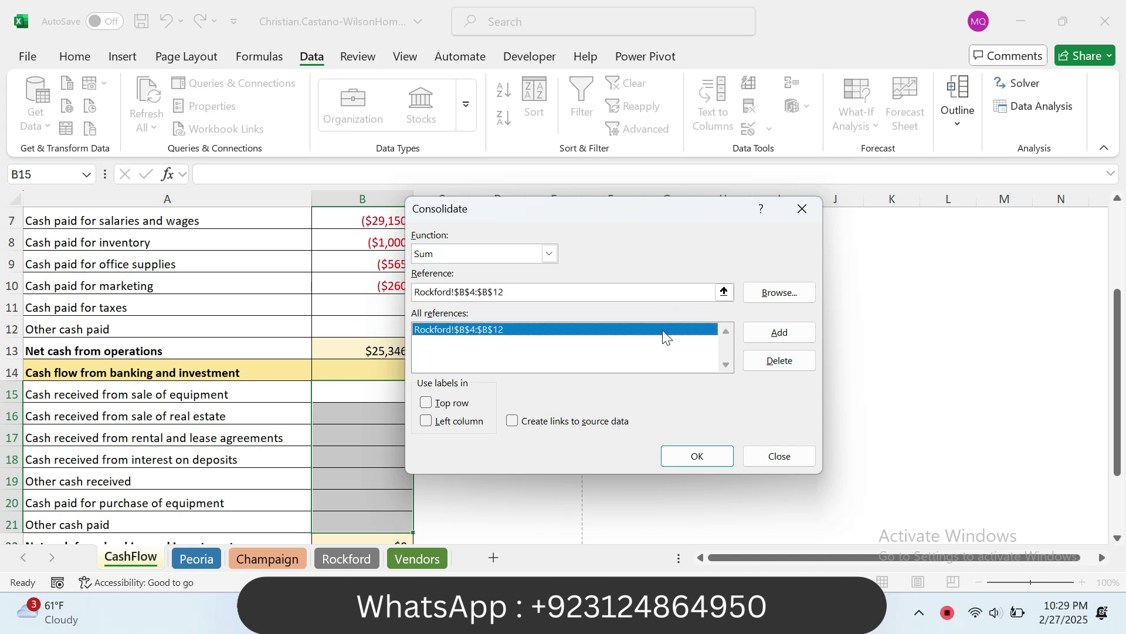
click(760, 366)
Step: Add the range B15:B21 on the Peoria sheet as the first reference of the Sum consolidation
click(577, 291)
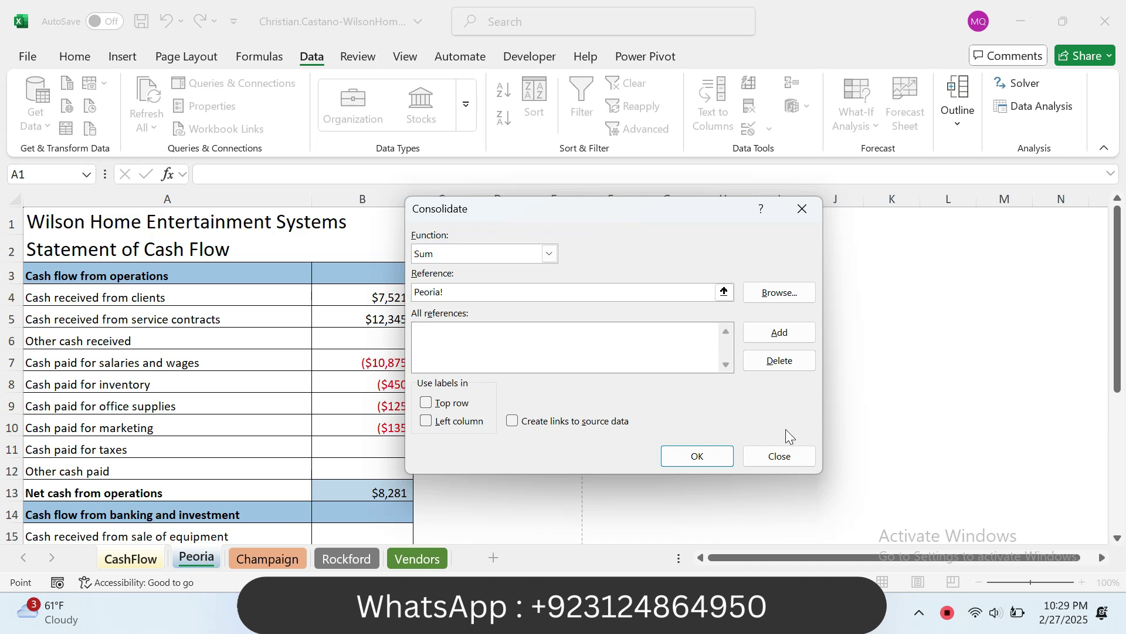
drag(1120, 300, 1119, 383)
drag(340, 400, 361, 520)
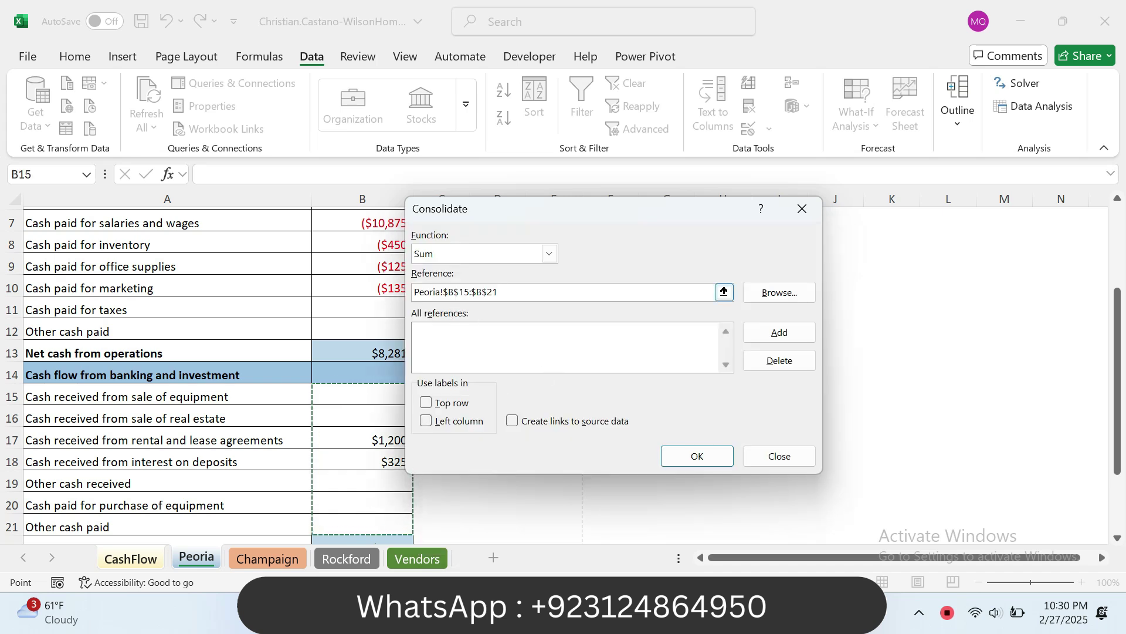
click(780, 332)
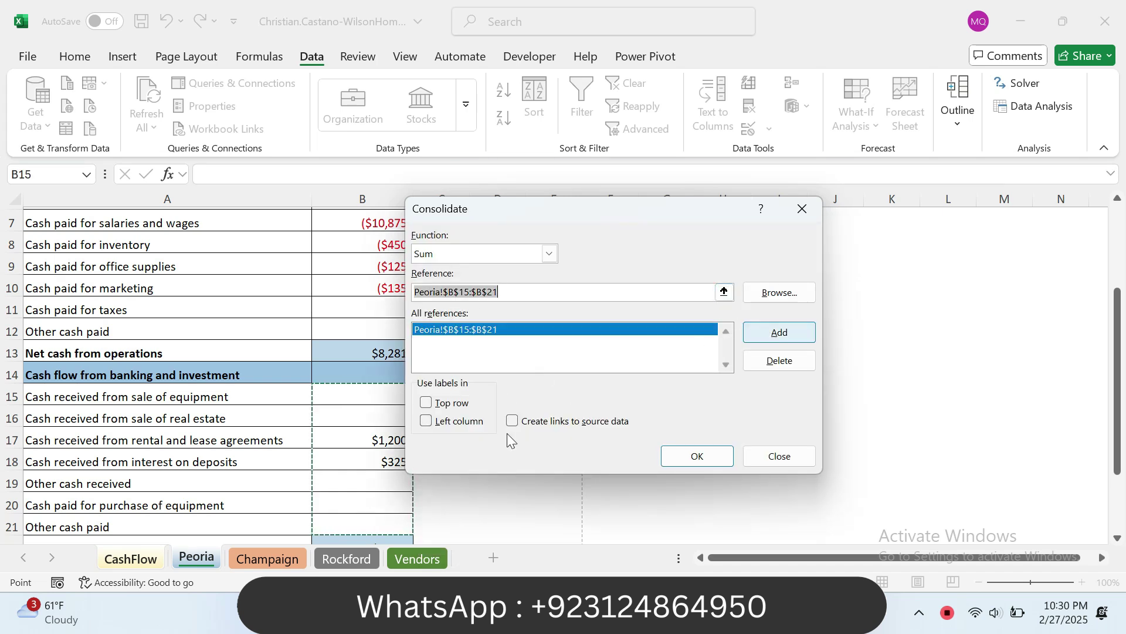
Step: Add B15:B21 from the Champaign and Rockford sheets as references and apply the Sum consolidation to CashFlow
click(281, 561)
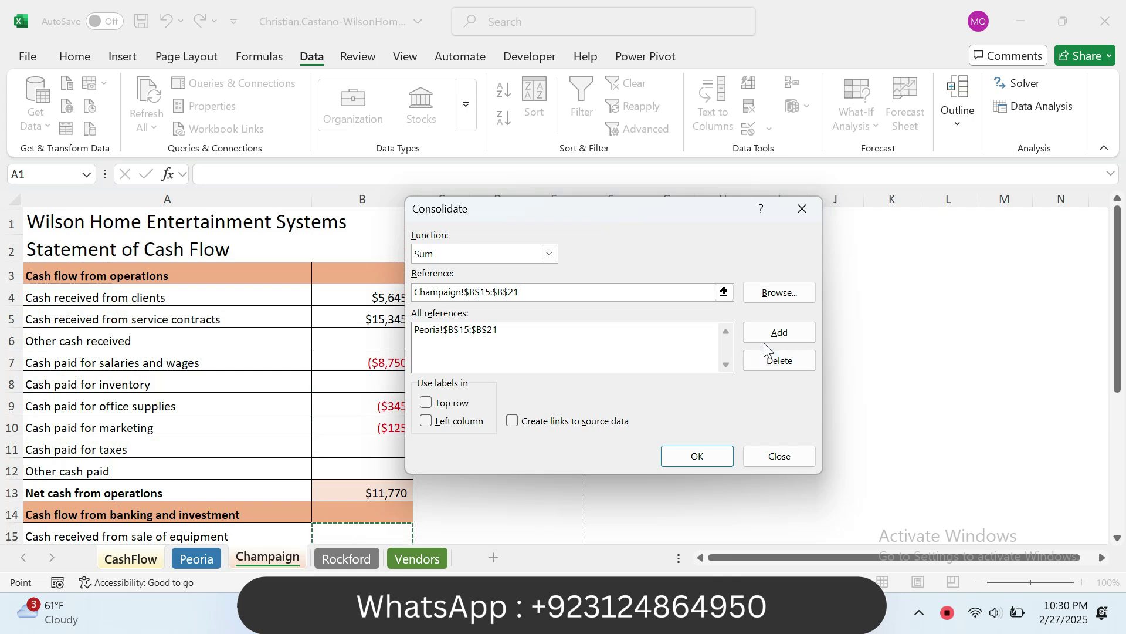
click(779, 332)
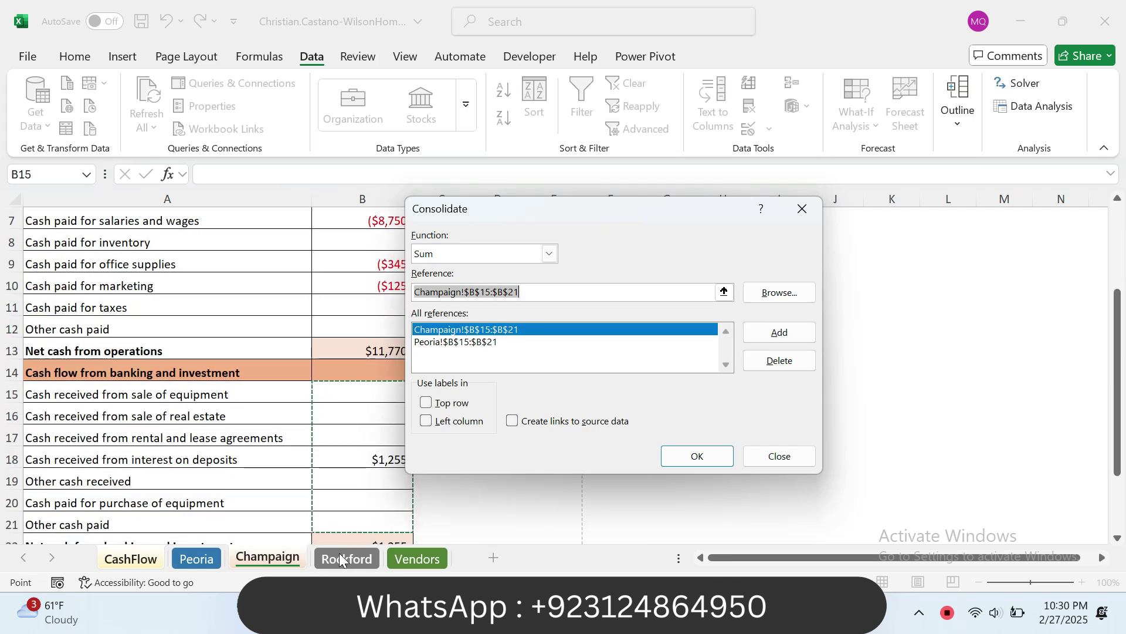
click(347, 558)
click(781, 331)
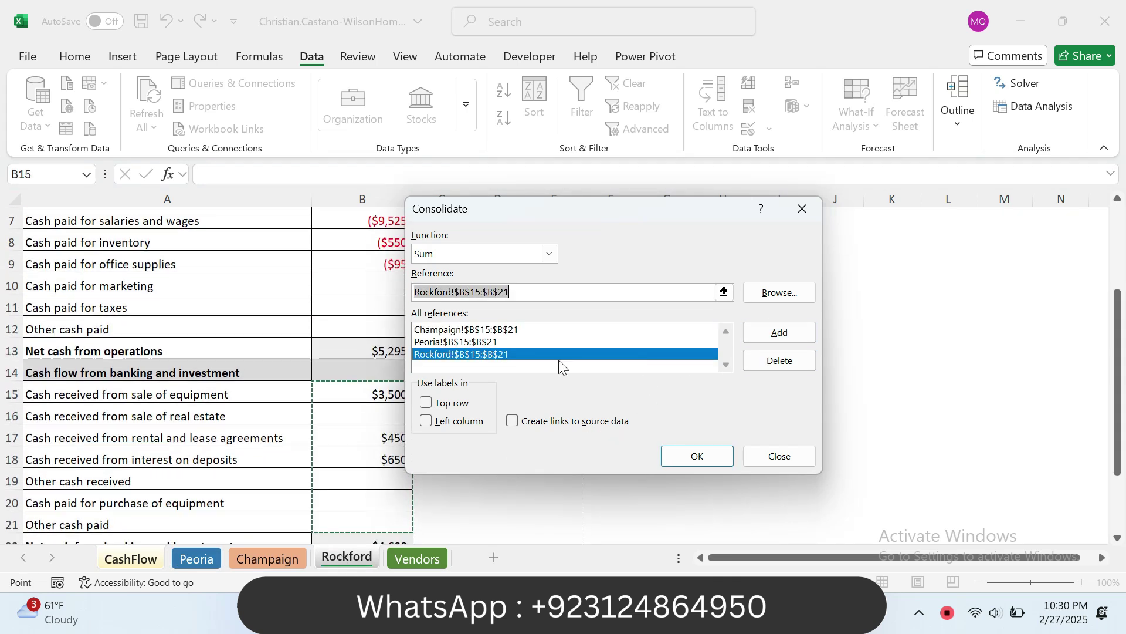
click(681, 453)
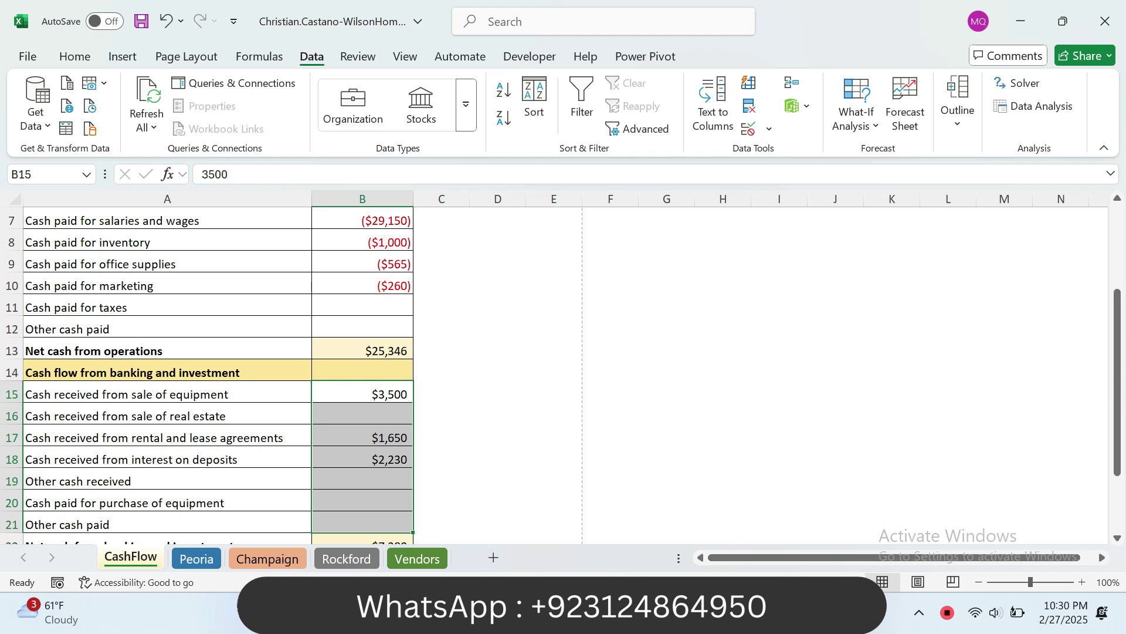
Step: Check off step 5c in the SIMnet instructions and select cell B24 on the CashFlow sheet in Excel
key(alt+Tab)
click(253, 317)
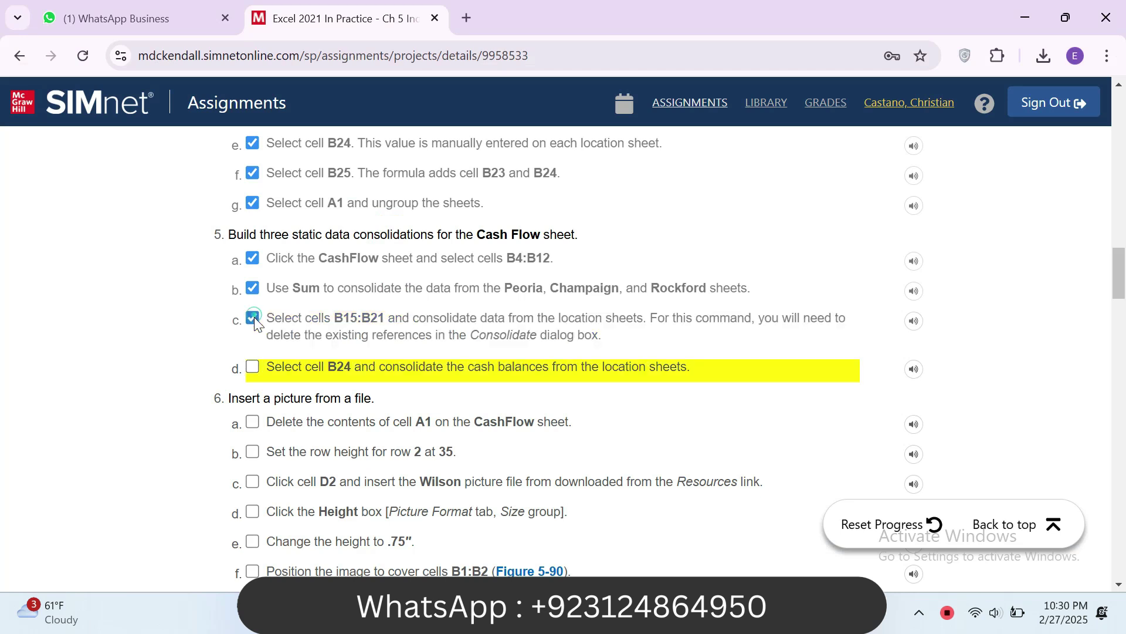
drag(275, 367, 351, 368)
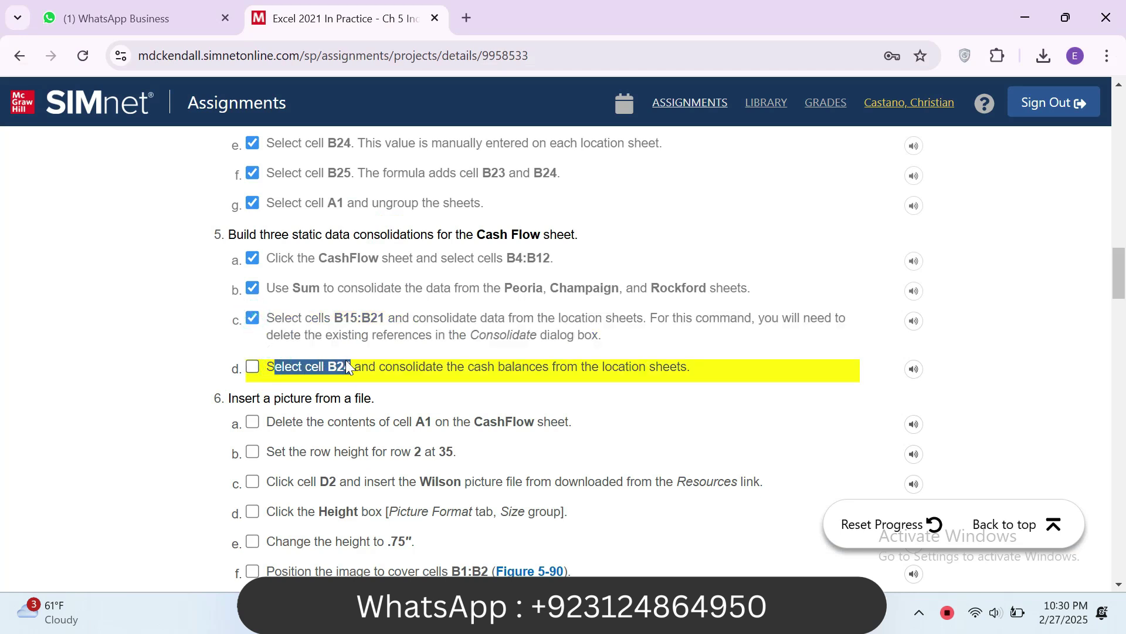
key(alt+Tab)
drag(1117, 326, 1117, 378)
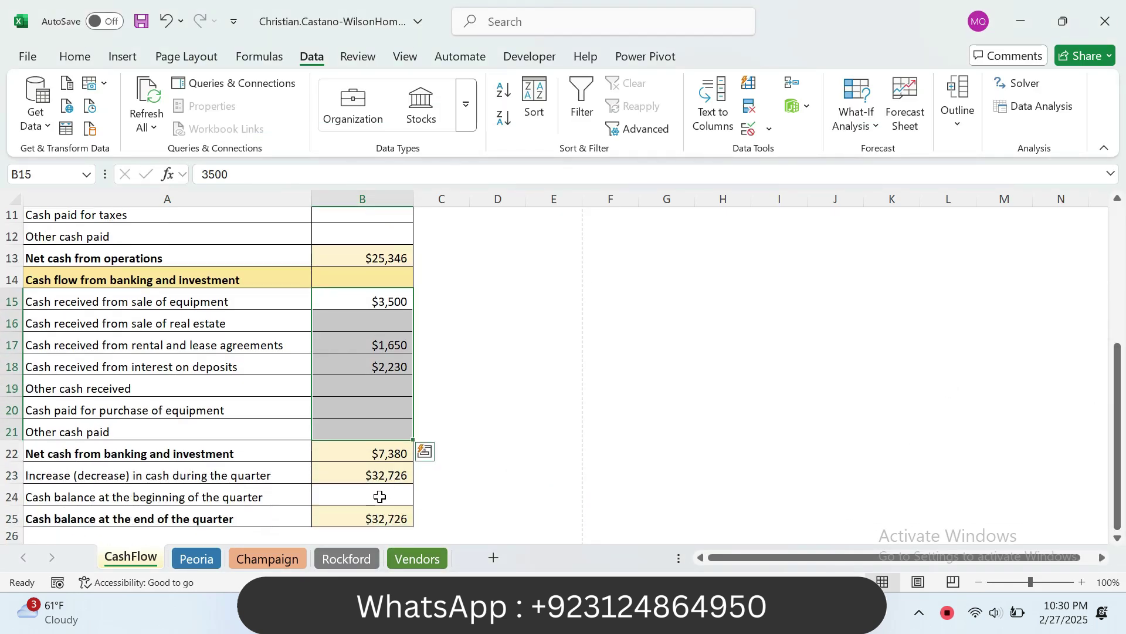
click(380, 496)
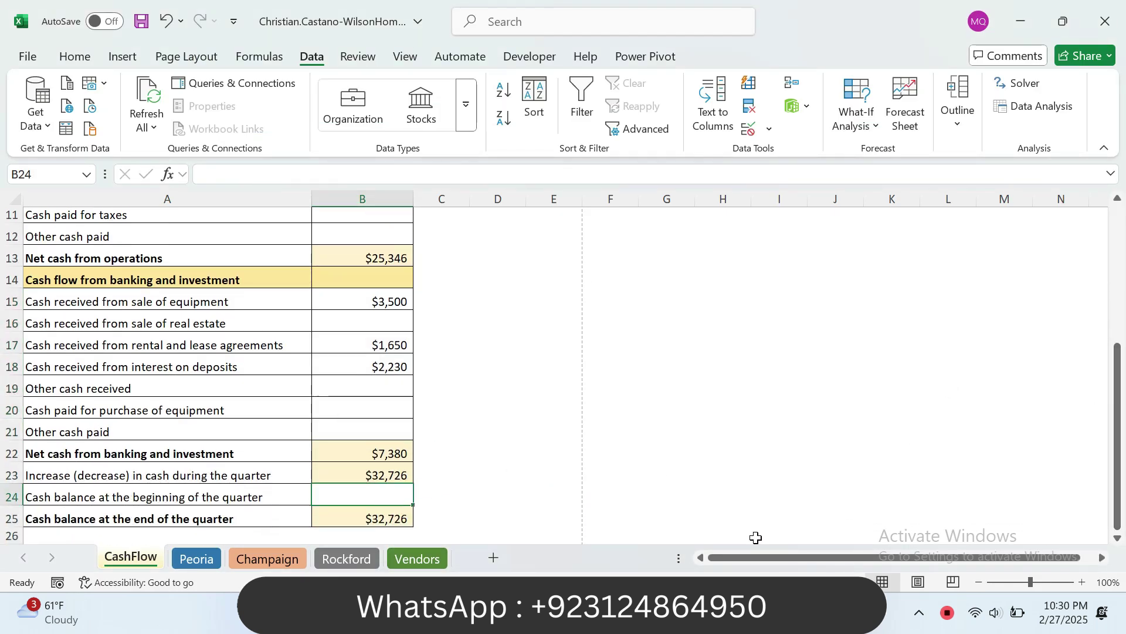
Step: Read step 5d in SIMnet, then delete the three existing B15:B21 references from the Consolidate command for CashFlow cell B24 in Excel
key(alt+Tab)
drag(392, 366, 675, 365)
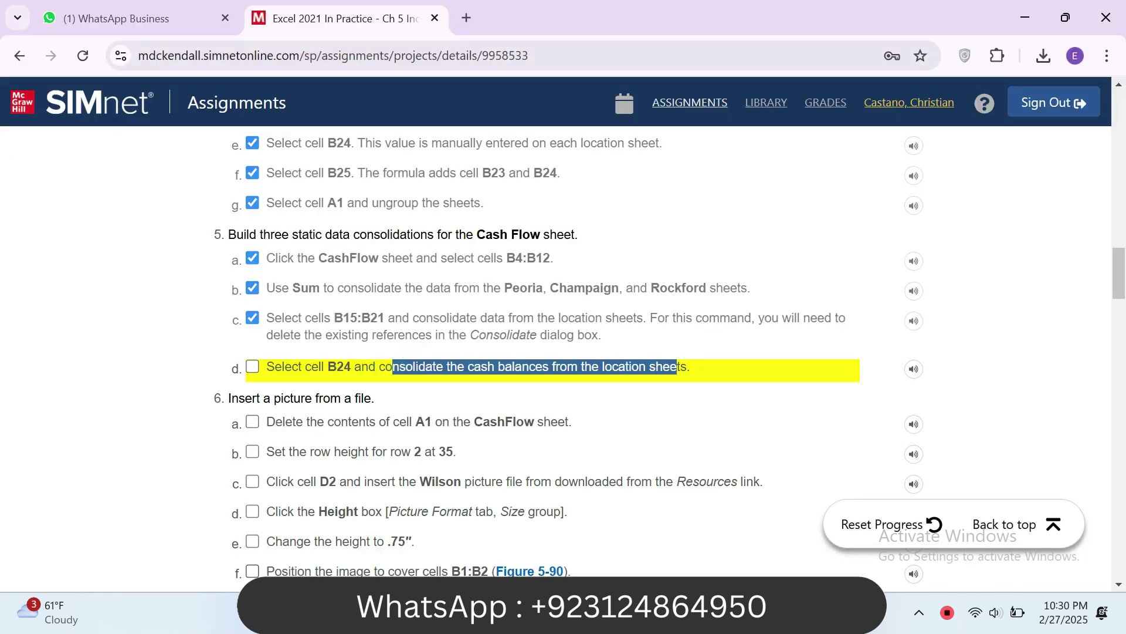
key(alt+Tab)
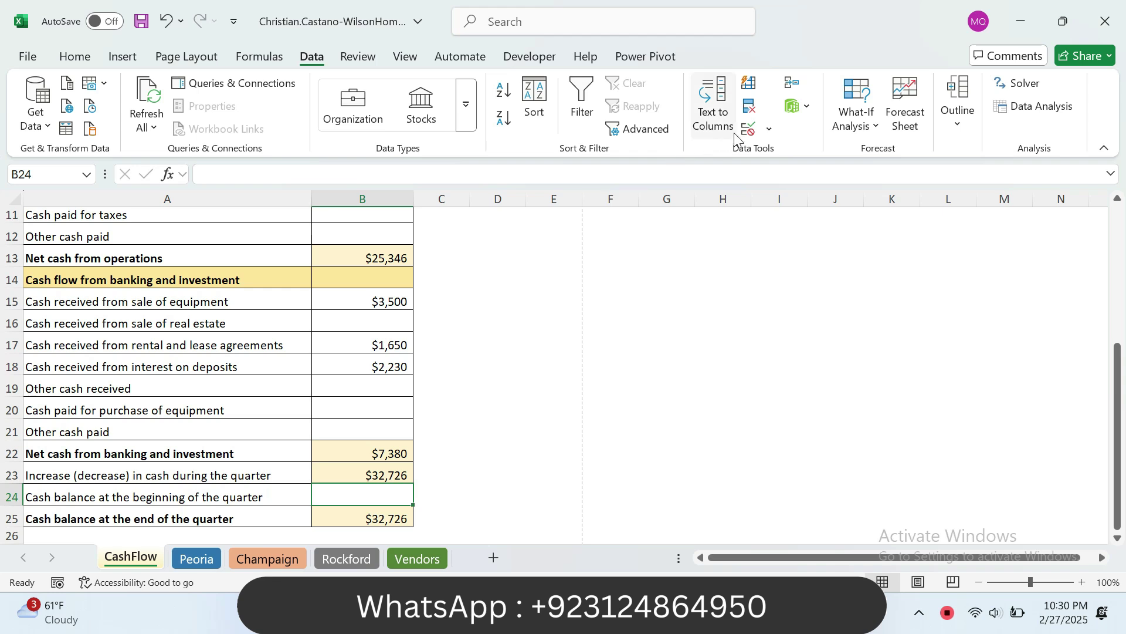
click(796, 87)
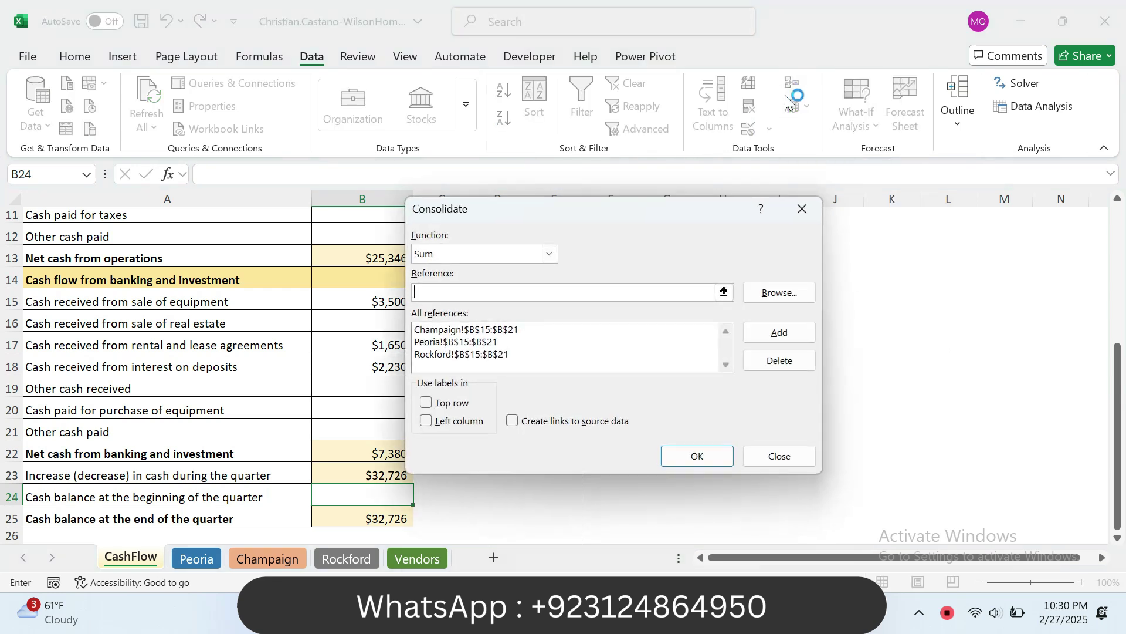
click(604, 329)
click(763, 363)
click(664, 329)
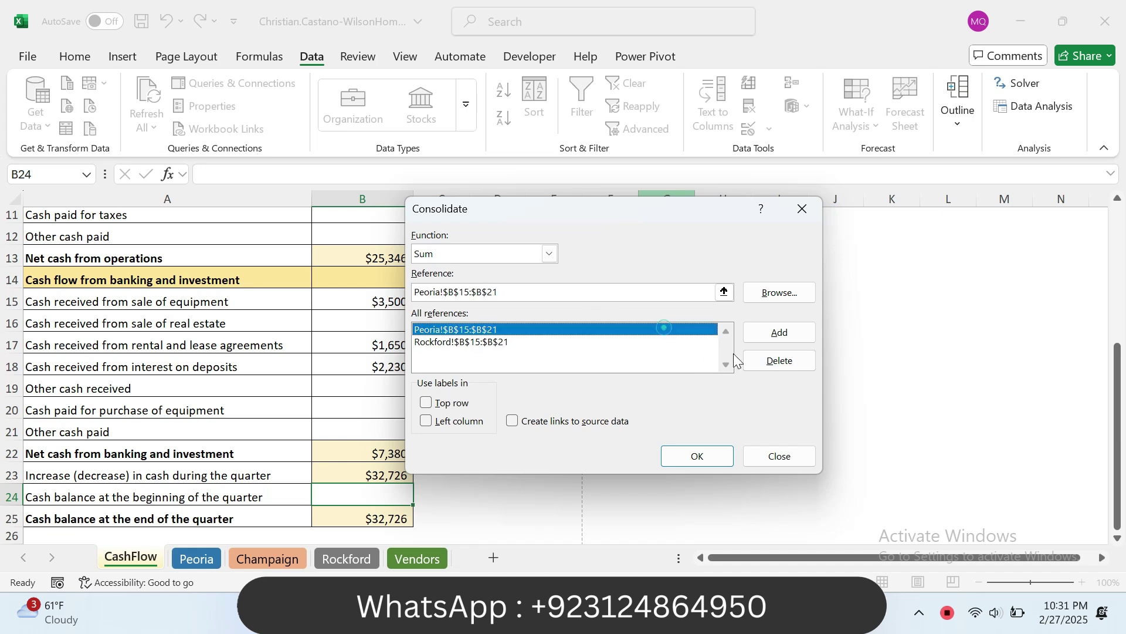
click(760, 361)
click(665, 341)
click(777, 362)
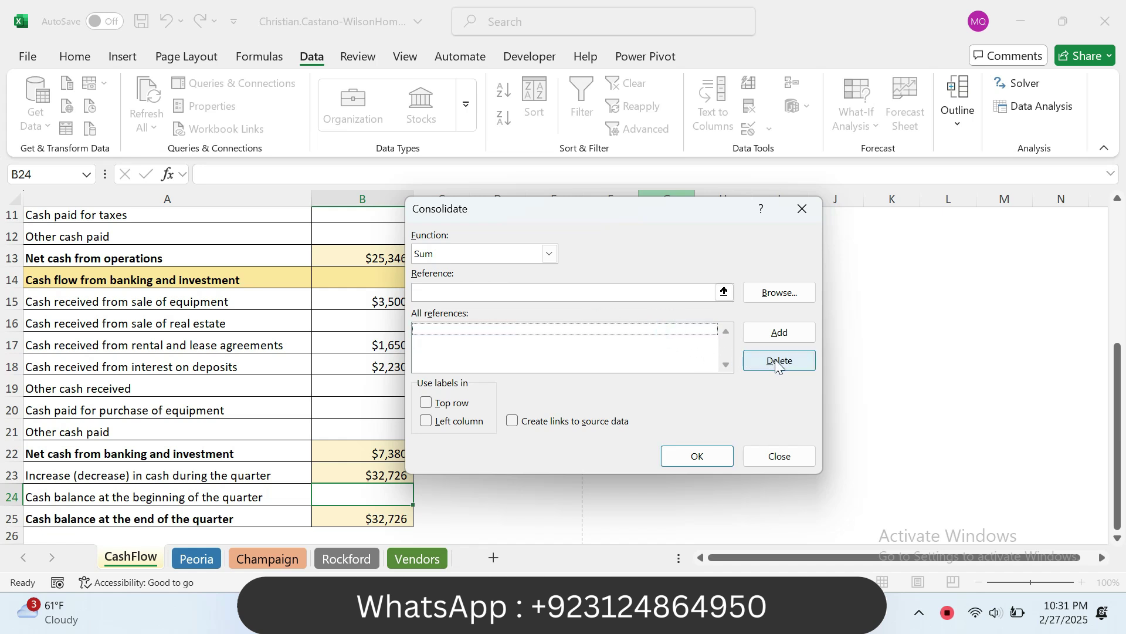
Step: Add cell B24 on the Peoria sheet as the first reference of the Sum consolidation
click(646, 288)
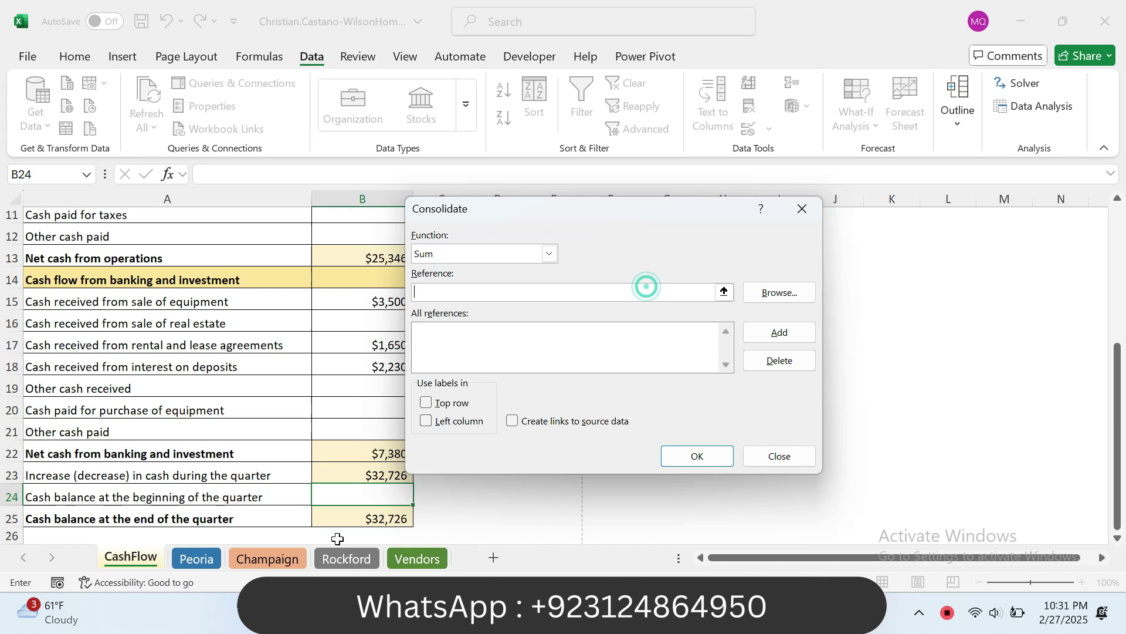
click(206, 564)
drag(1117, 352, 1118, 419)
click(390, 503)
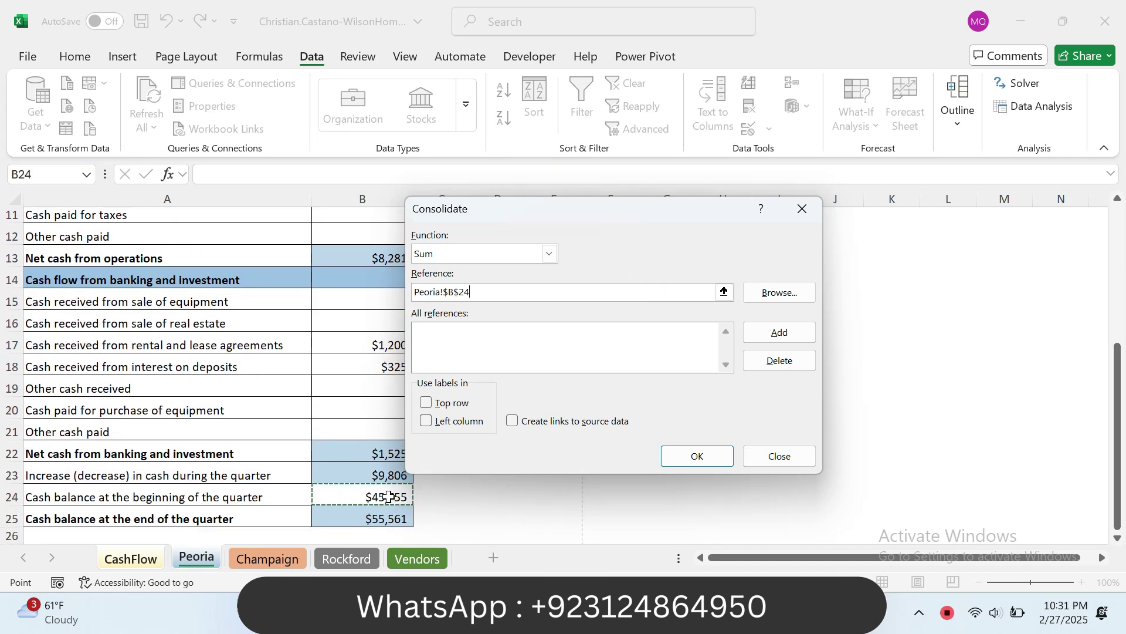
click(785, 333)
Step: Add cell B24 from the Champaign and Rockford sheets as references and apply the Sum consolidation to CashFlow cell B24
click(283, 560)
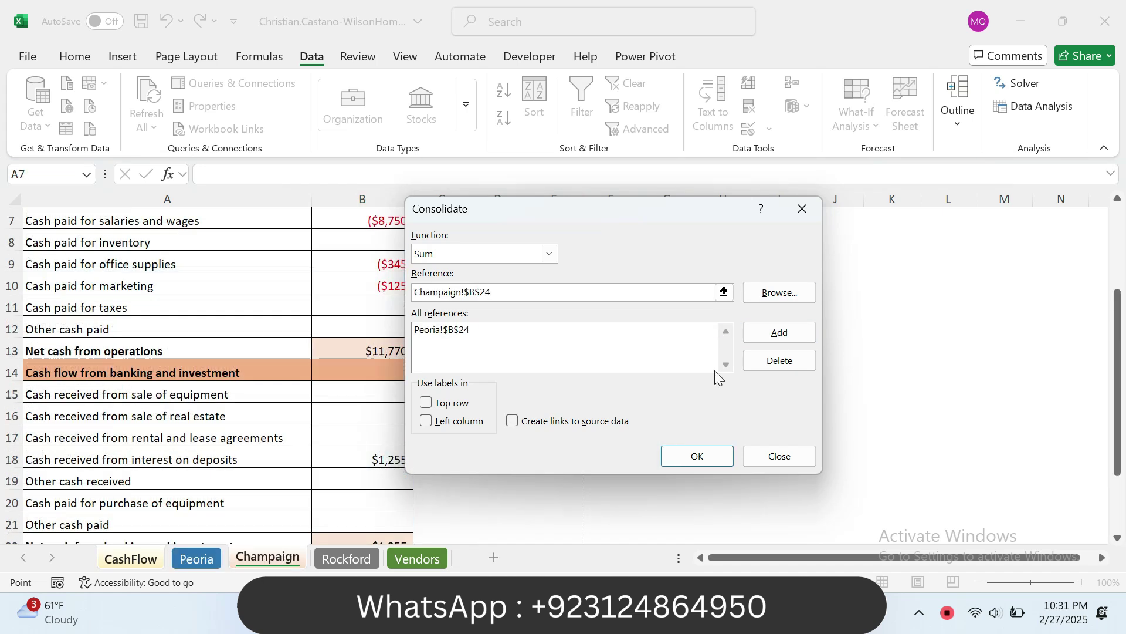
click(780, 332)
click(326, 561)
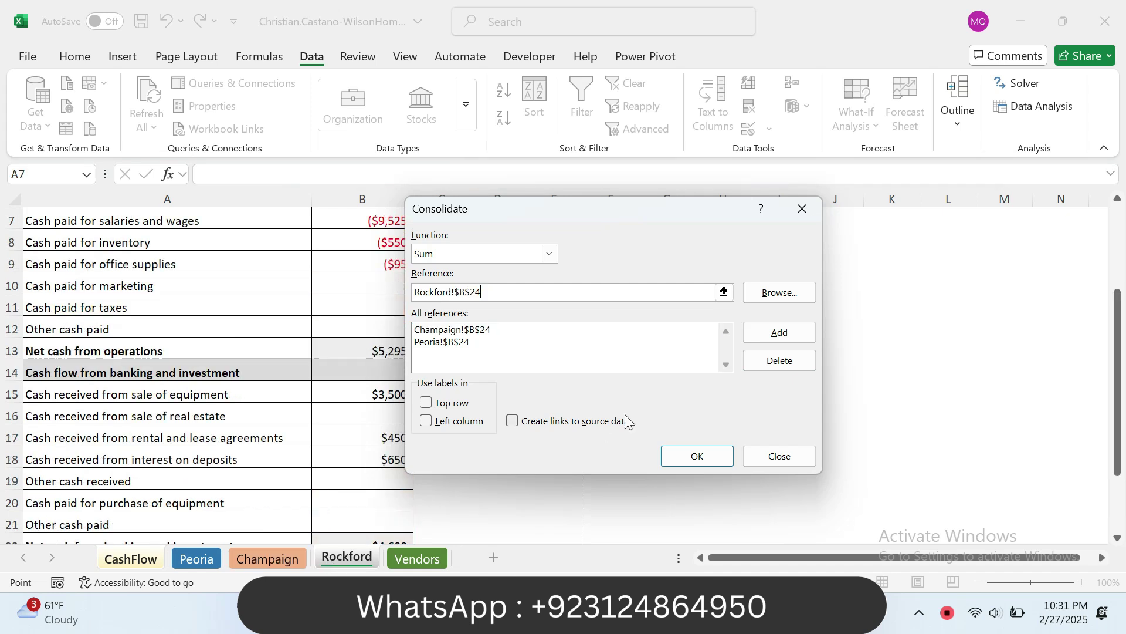
click(780, 332)
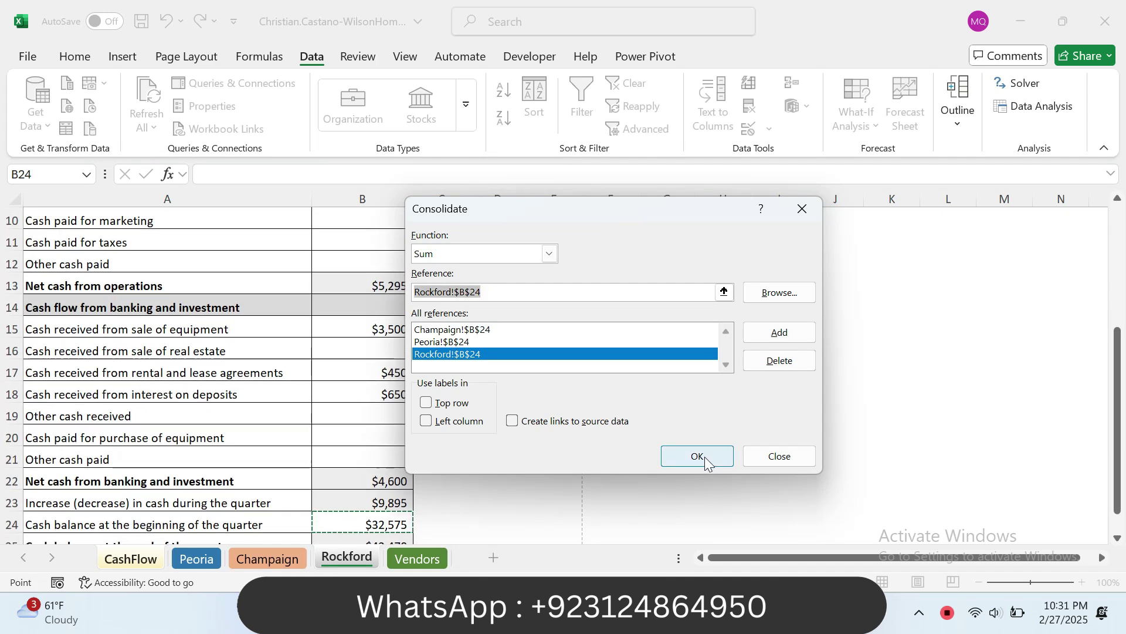
click(698, 457)
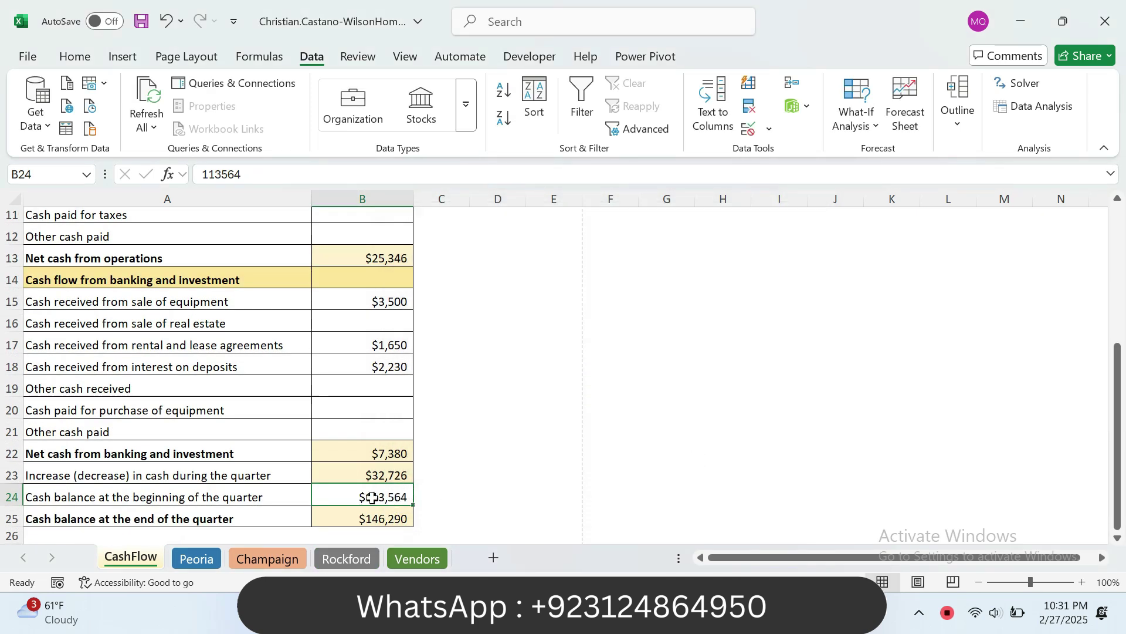
Step: Check off step 5d in the SIMnet instructions in the browser and read step 6a about the CashFlow sheet
key(alt+Tab)
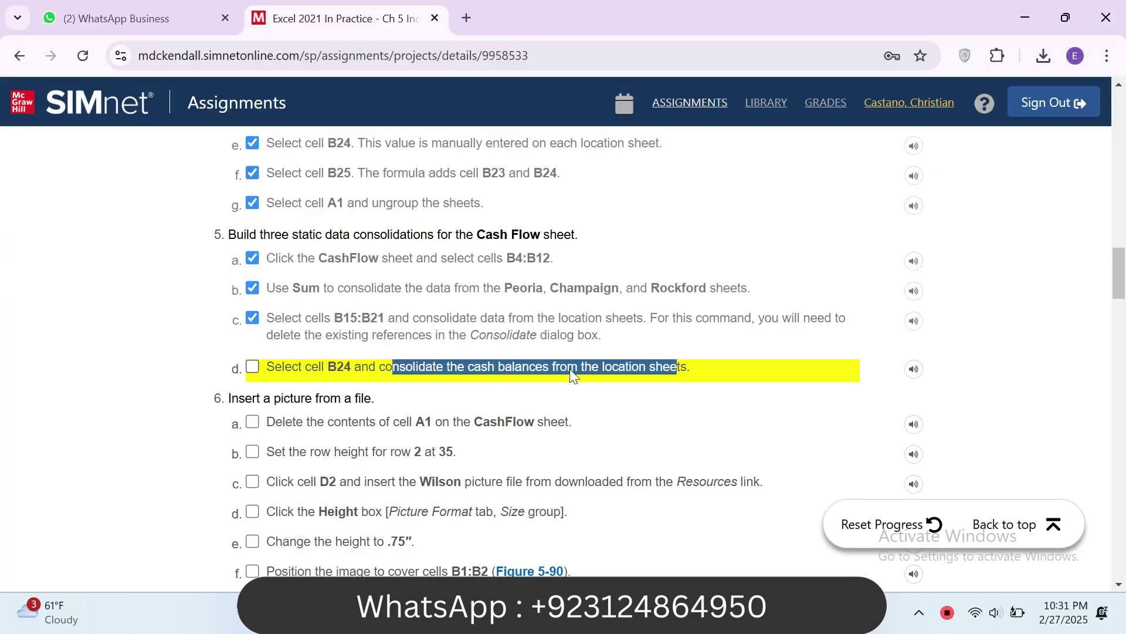
click(253, 369)
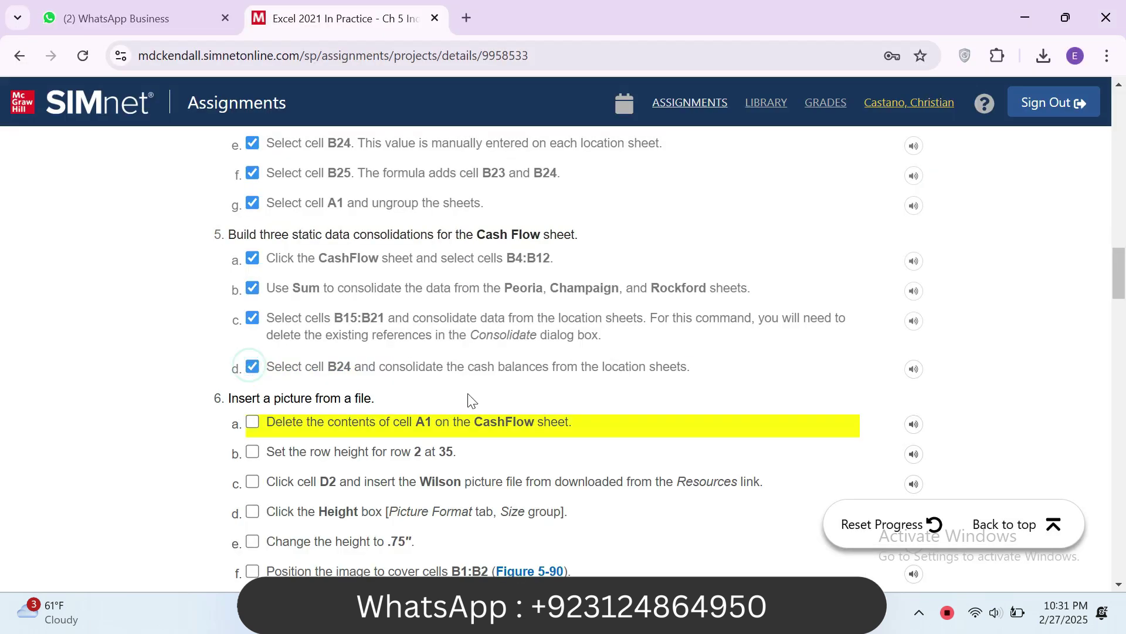
scroll(1123, 284, down, 1)
drag(1124, 284, 1075, 301)
drag(279, 243, 556, 241)
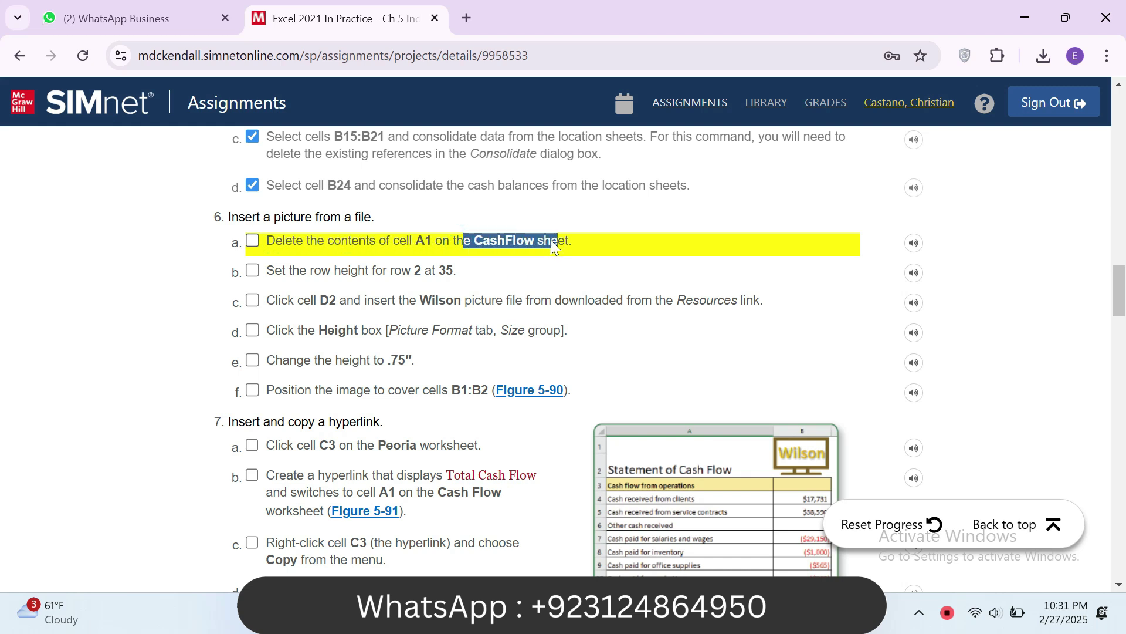
Step: Delete the contents of cell A1 on the CashFlow sheet in Excel
key(alt+Tab)
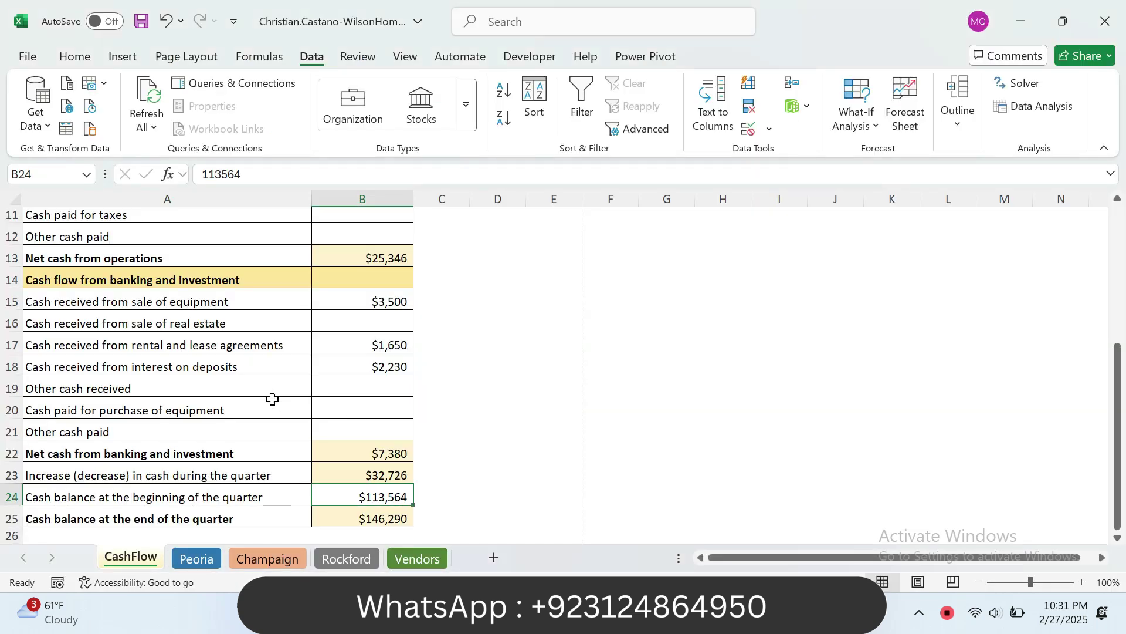
drag(1116, 374, 1116, 235)
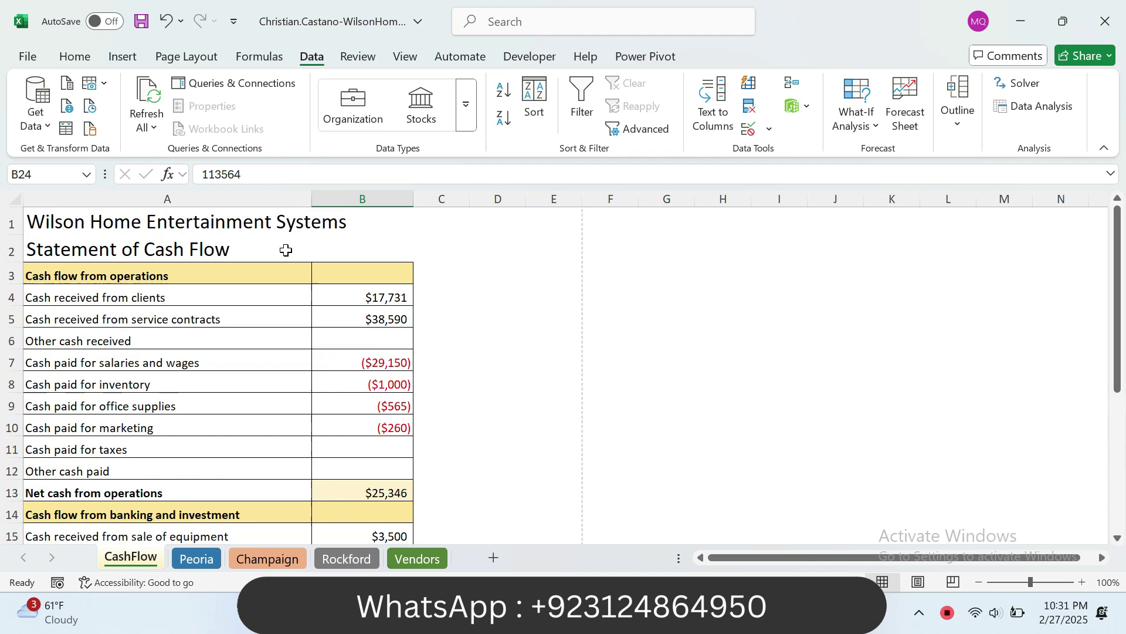
click(45, 223)
key(Delete)
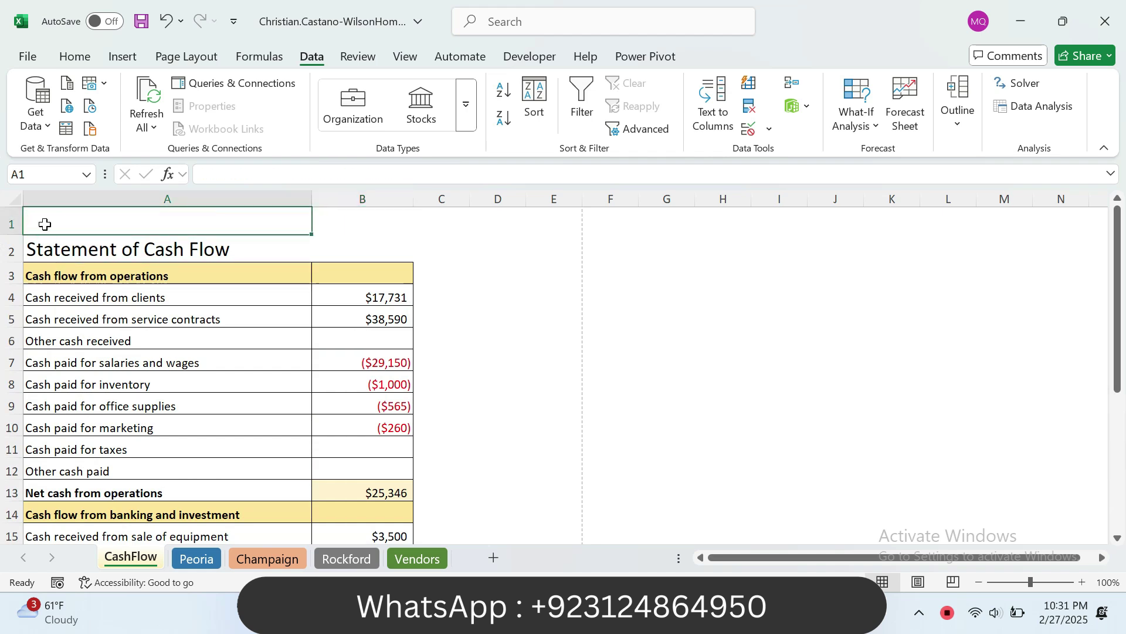
Step: Check off step 6a in the SIMnet instructions in the browser and read step 6b about the height of row 2
click(79, 59)
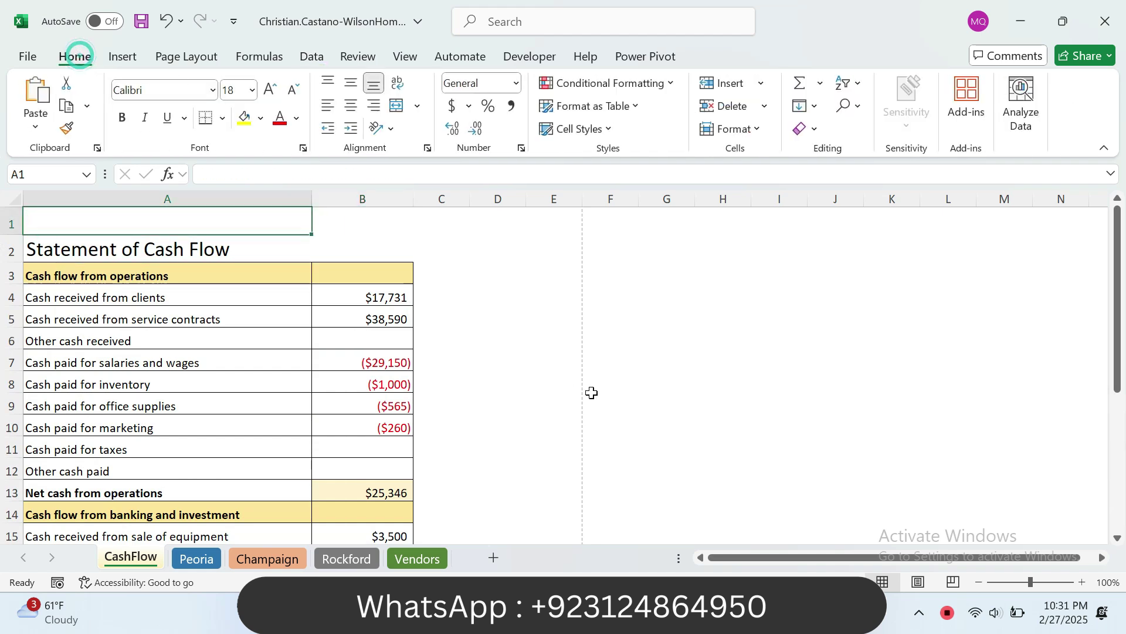
key(alt+Tab)
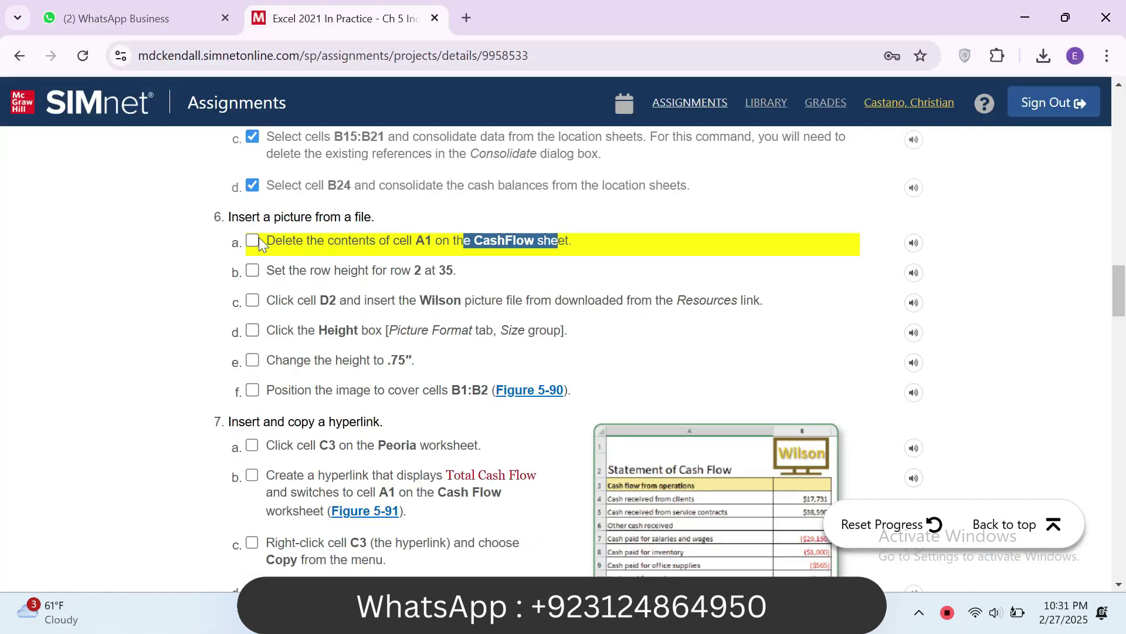
click(256, 238)
drag(331, 268, 389, 269)
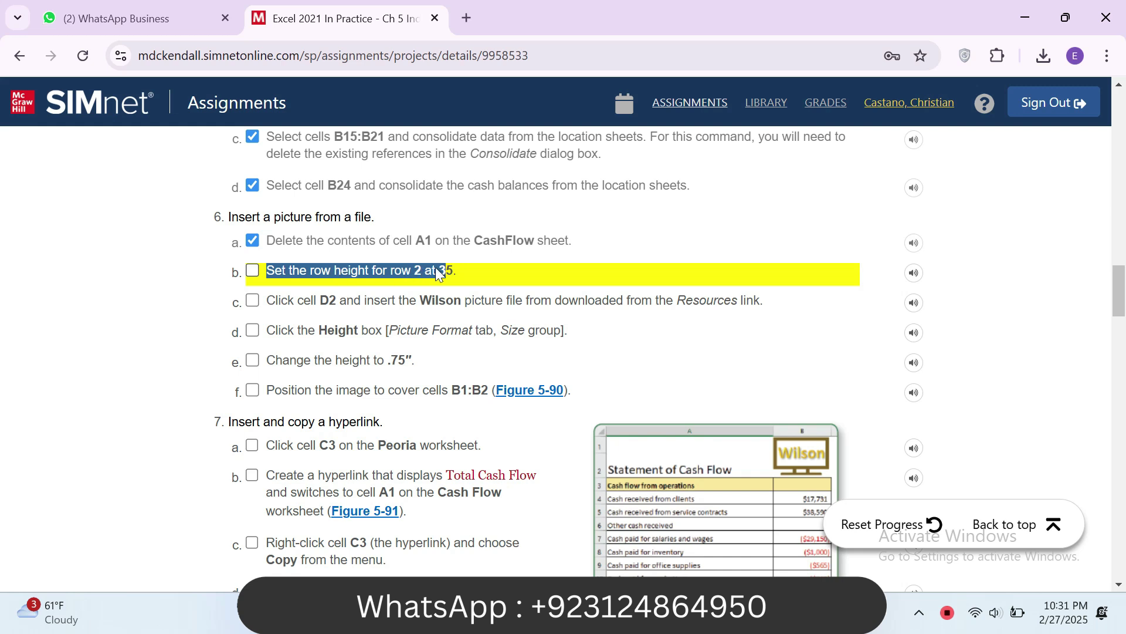
Step: Set the height of row 2 on the CashFlow sheet in Excel to 35
key(alt+Tab)
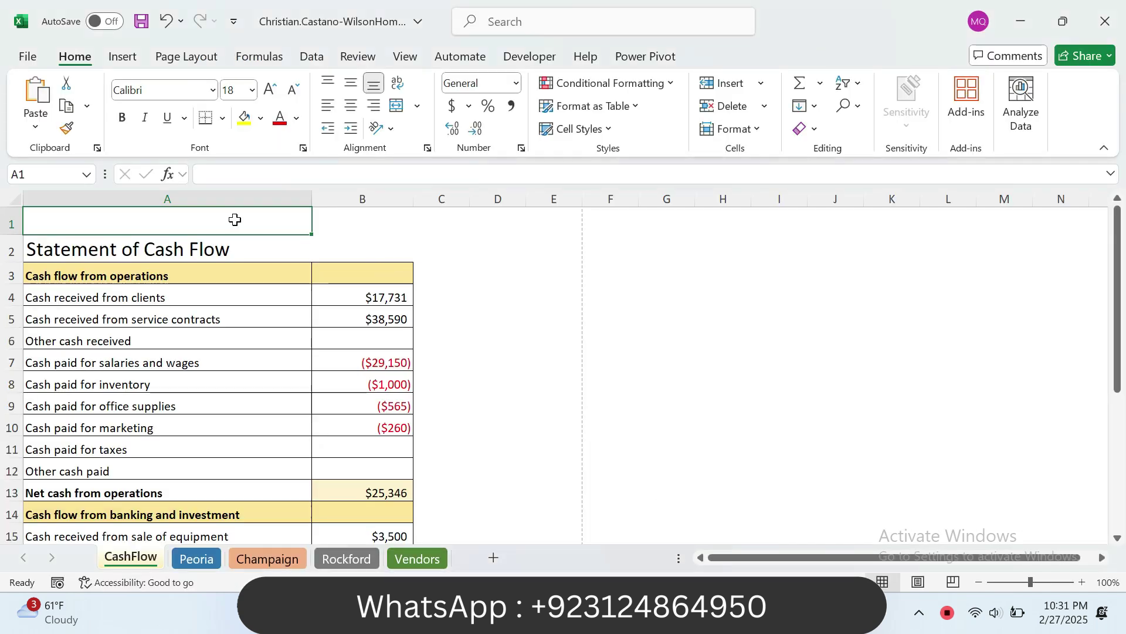
right_click(8, 252)
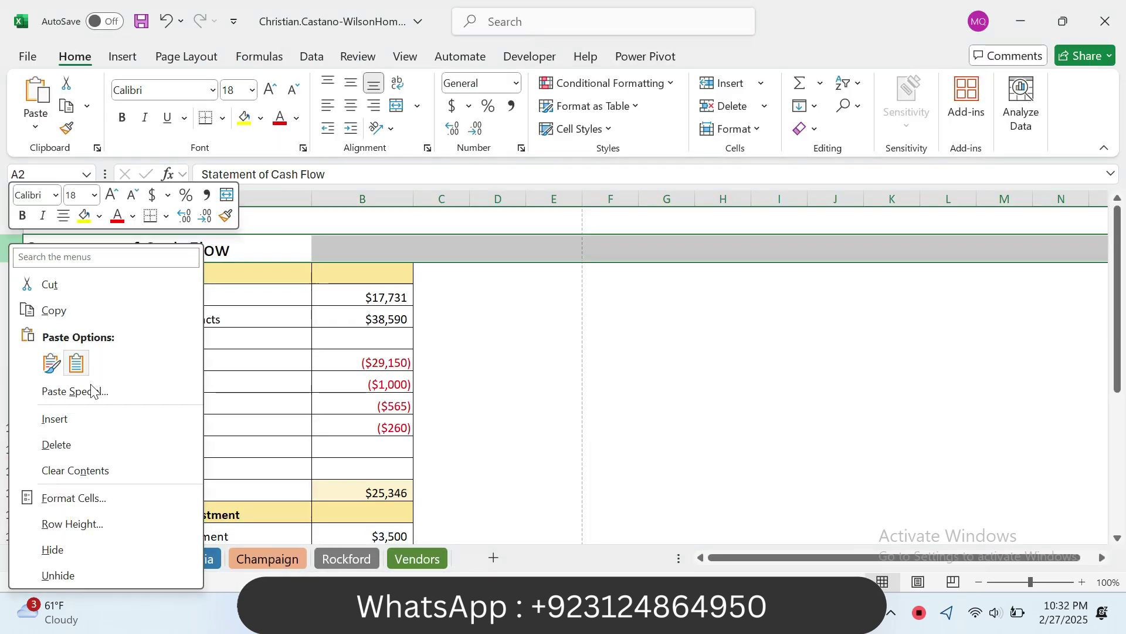
click(110, 524)
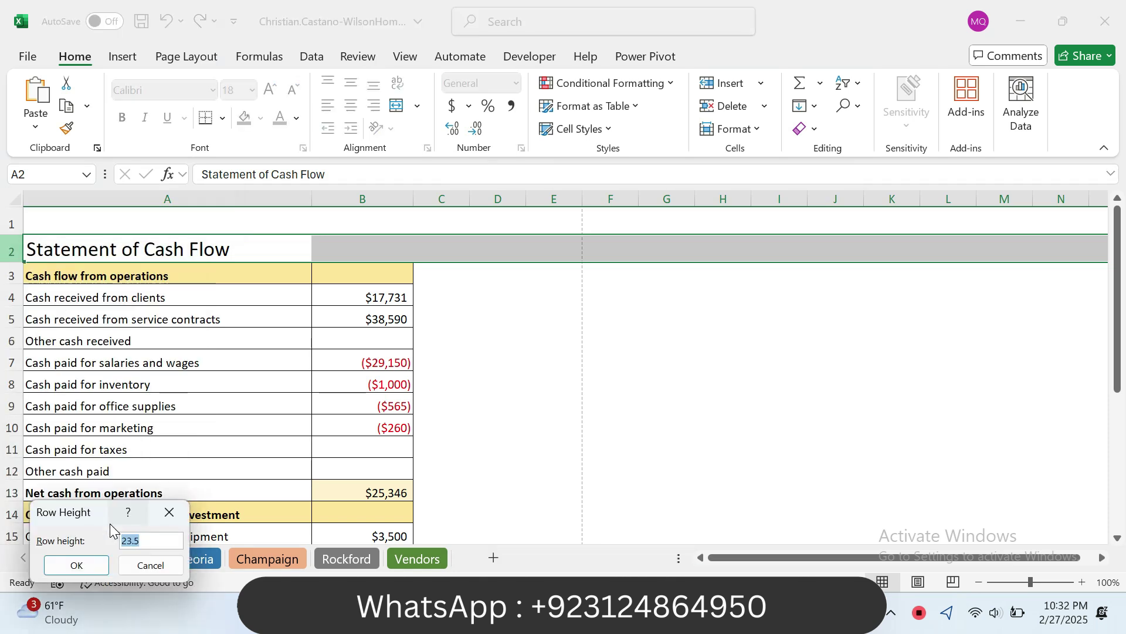
text(35)
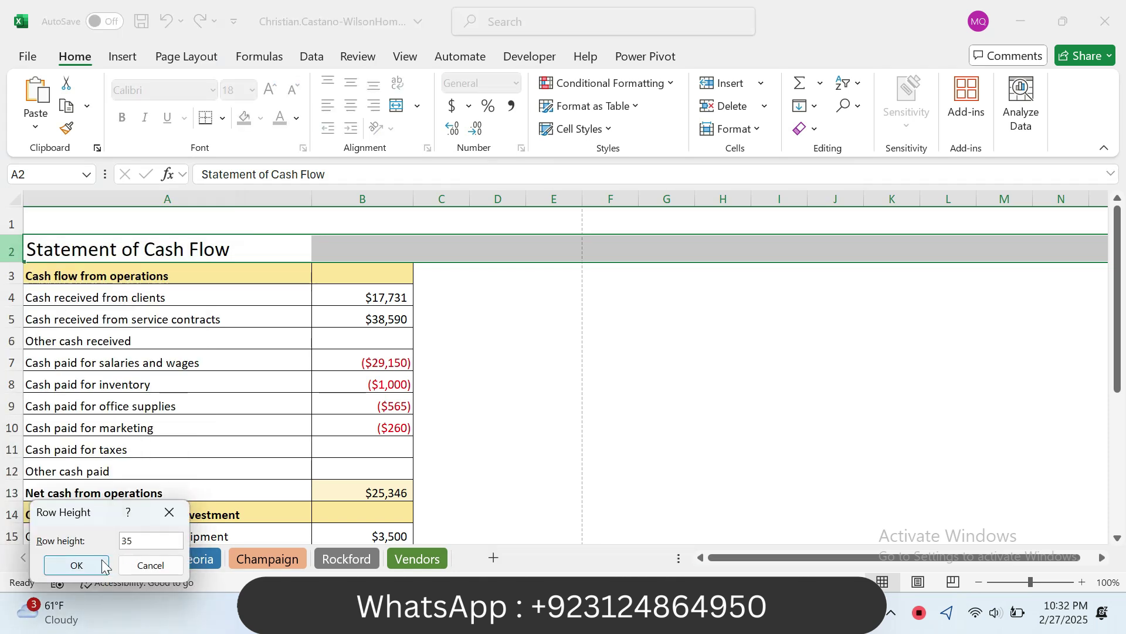
click(78, 566)
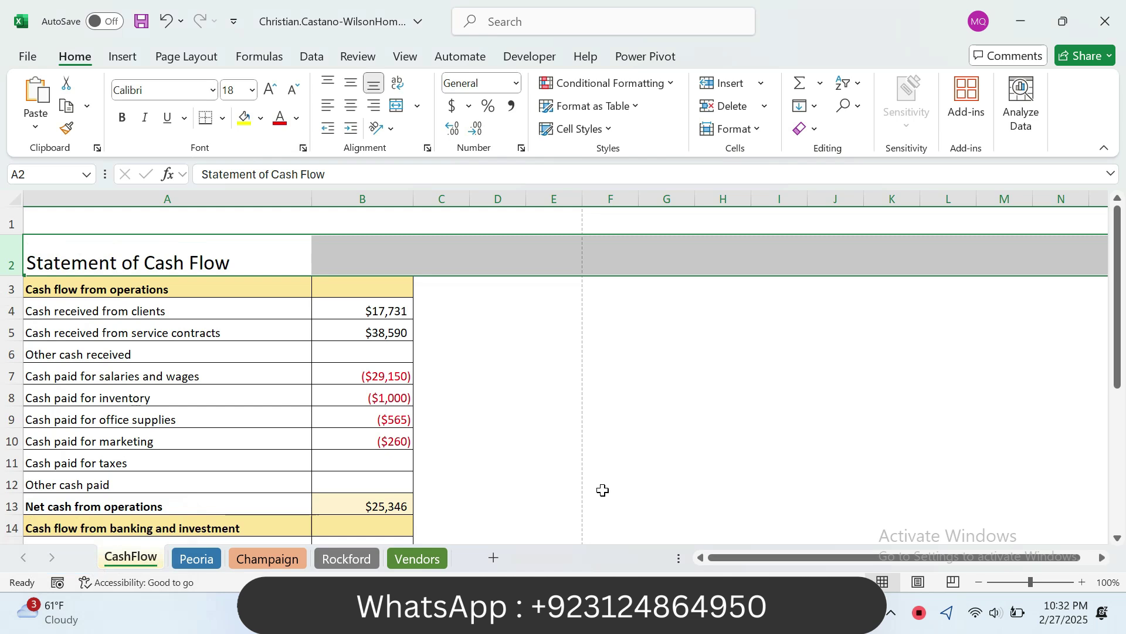
Step: Check off step 6b in the SIMnet instructions in the browser and read which cell step 6c uses
key(alt+Tab)
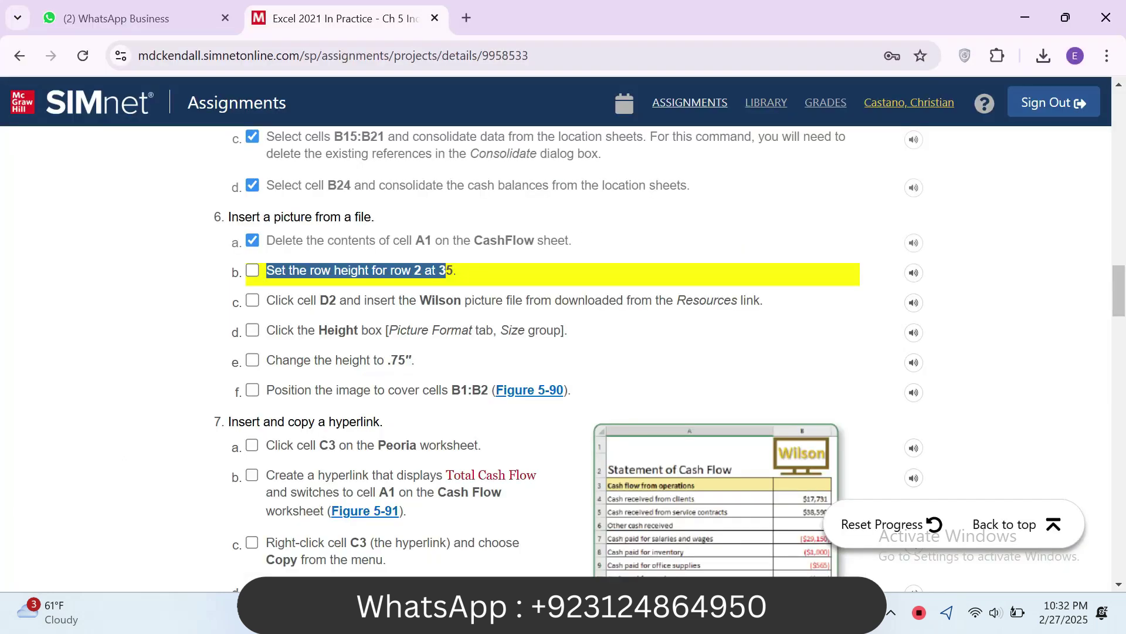
click(252, 271)
drag(277, 299, 331, 300)
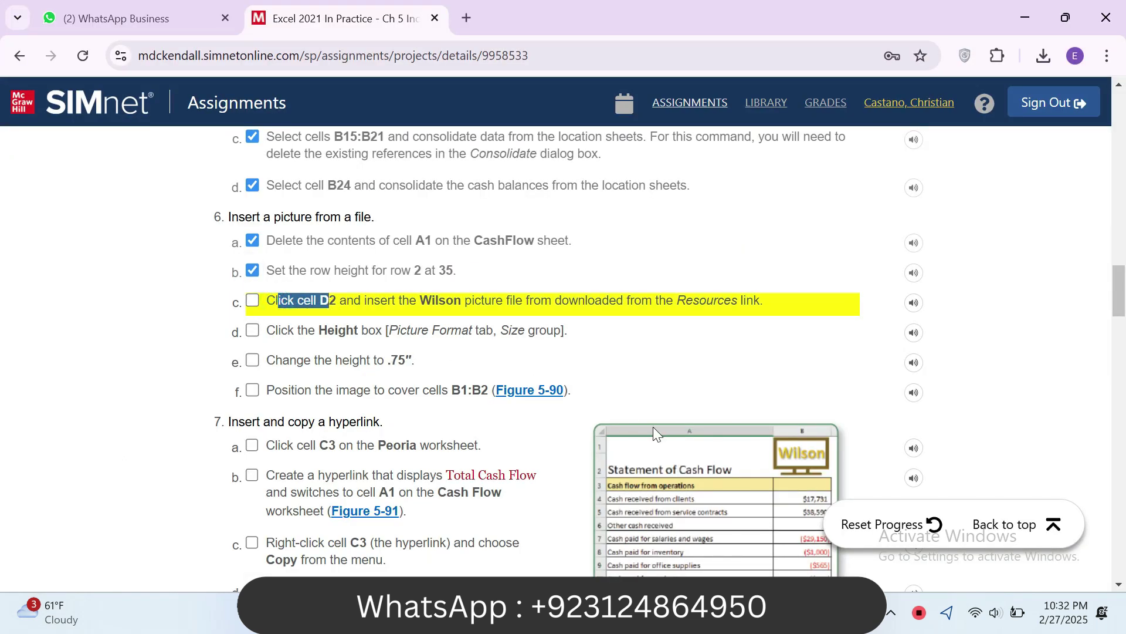
Step: Select cell D3 on the CashFlow sheet in Excel, and read in the browser which picture file step 6c asks for
key(alt+Tab)
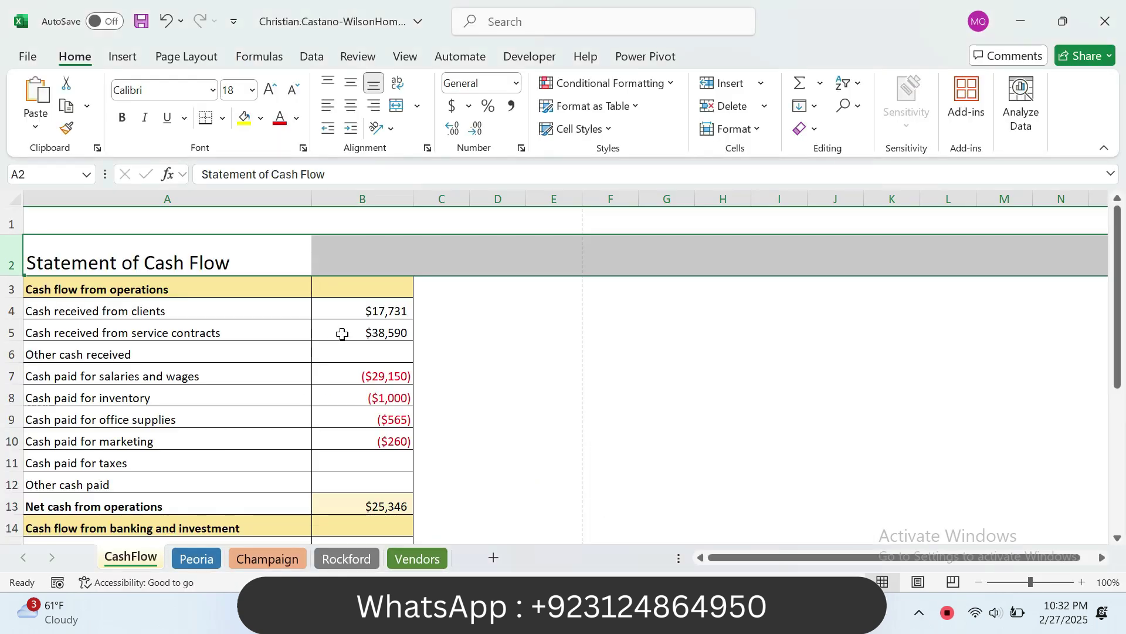
click(446, 288)
click(513, 285)
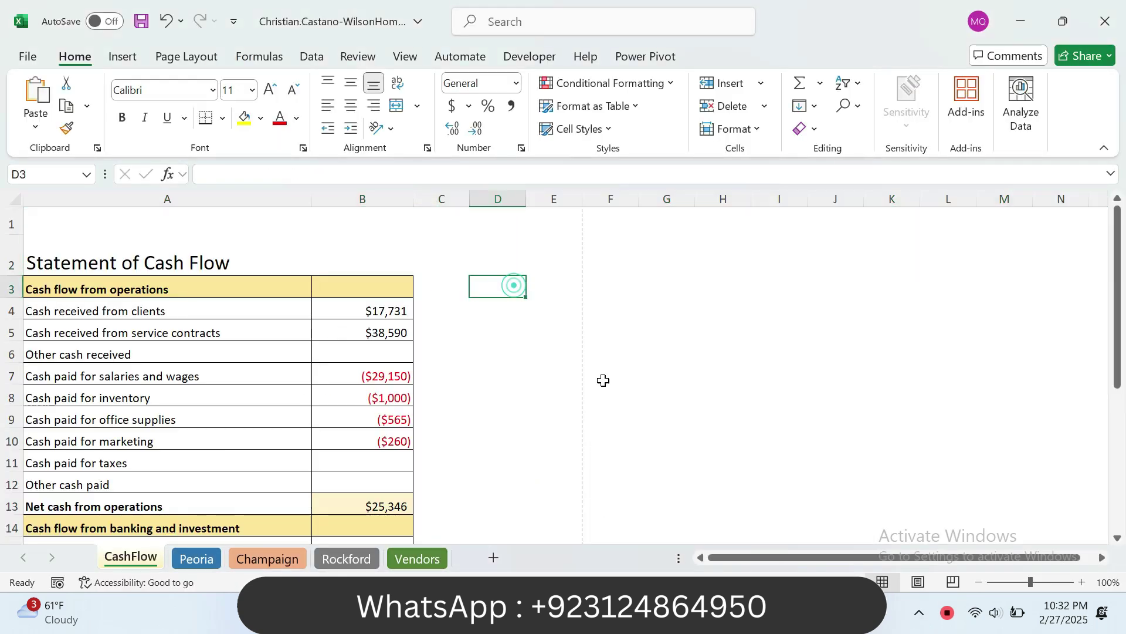
key(alt+Tab)
drag(374, 300, 630, 305)
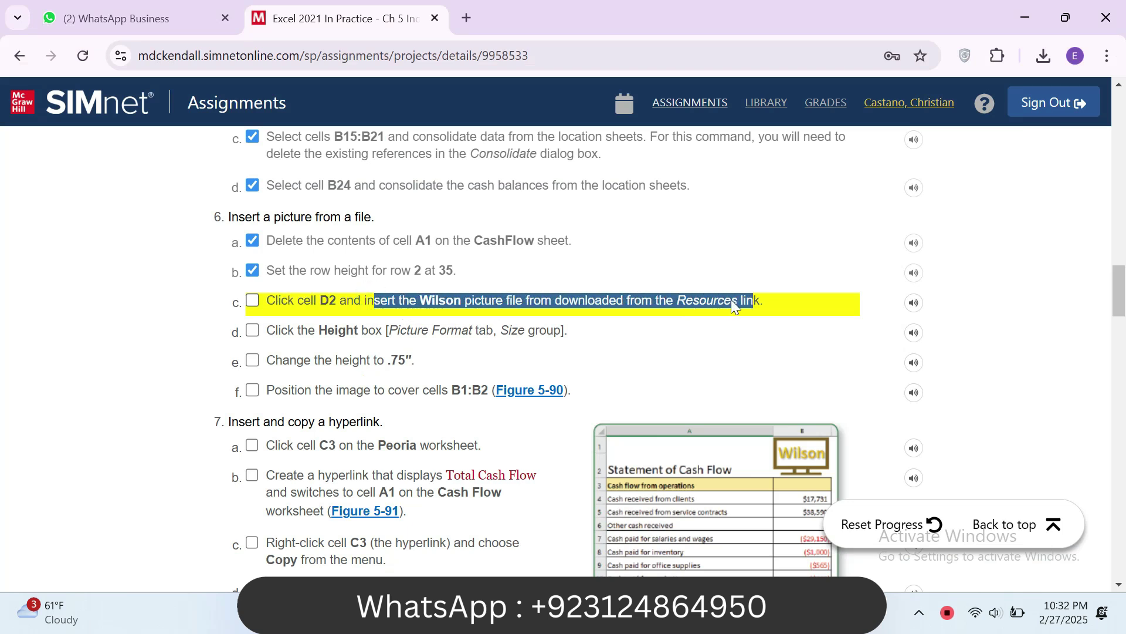
Step: Start inserting a picture from this device over the cells of the CashFlow sheet in Excel
key(alt+Tab)
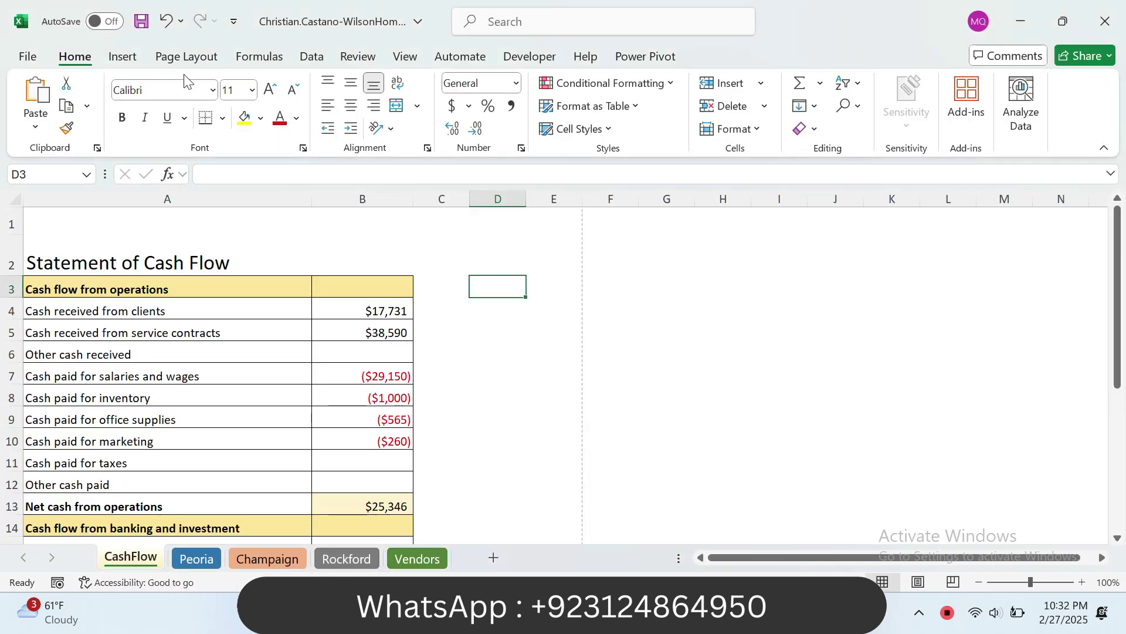
click(123, 56)
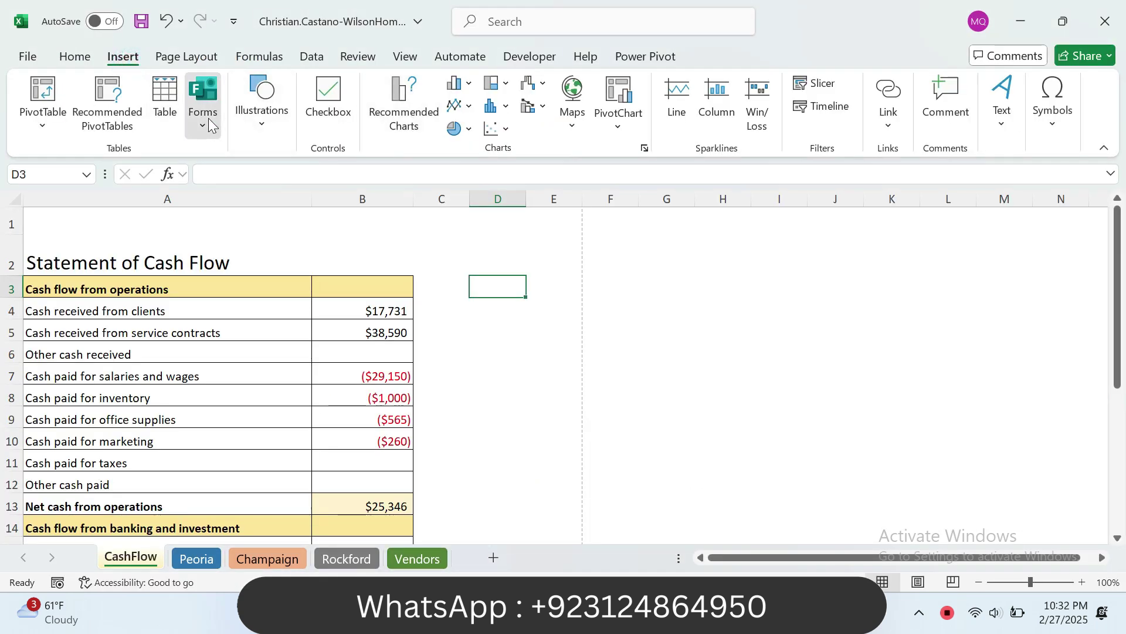
click(209, 118)
click(269, 123)
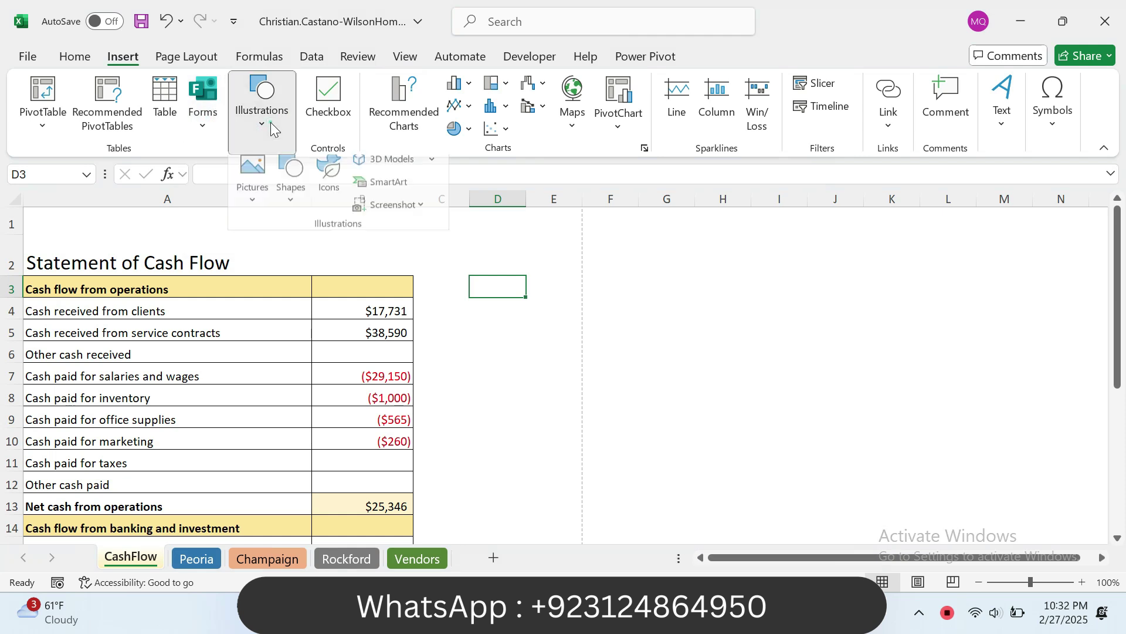
click(254, 196)
mouse_move(299, 242)
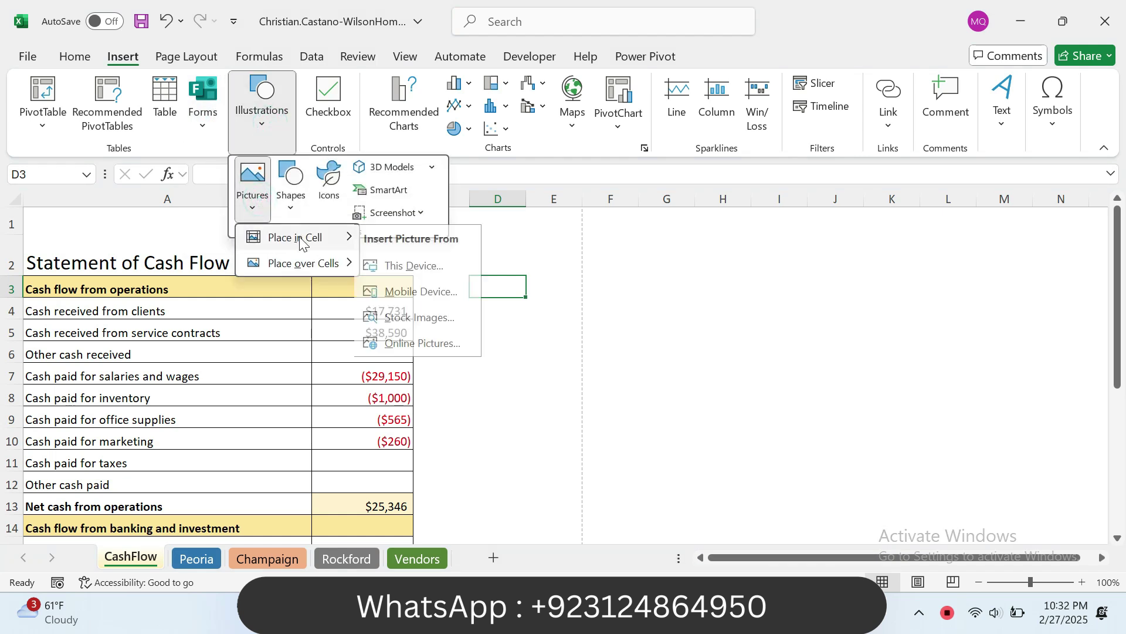
key(Escape)
key(Escape)
key(Escape)
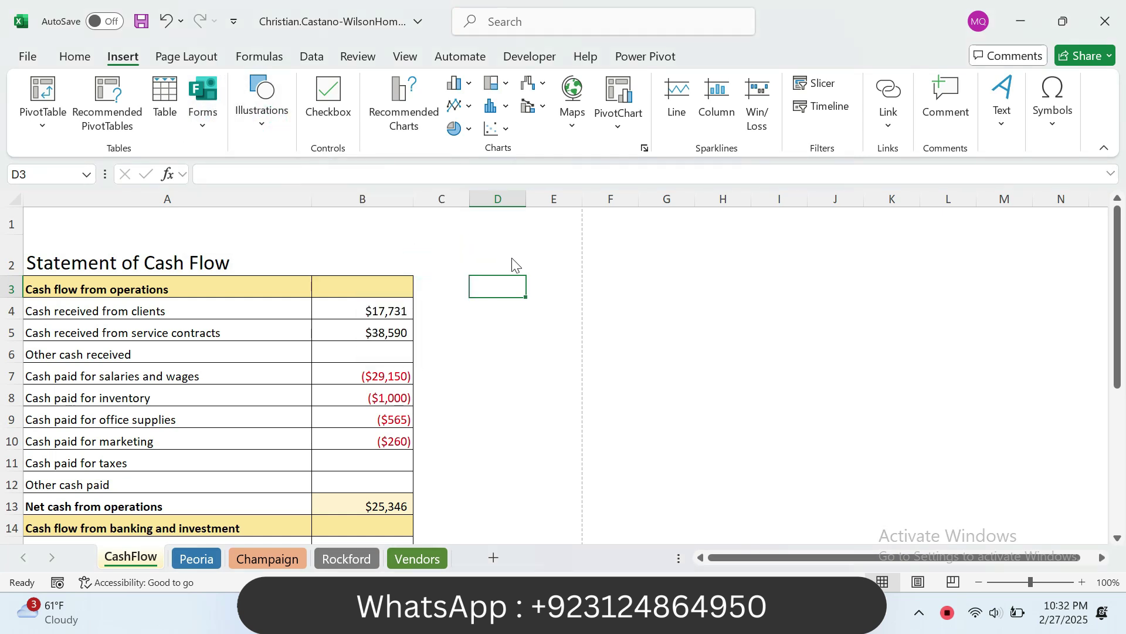
Step: Browse to the project subfolder of the zzz folder on New Volume (F:) and insert the Wilson picture
drag(139, 191, 141, 291)
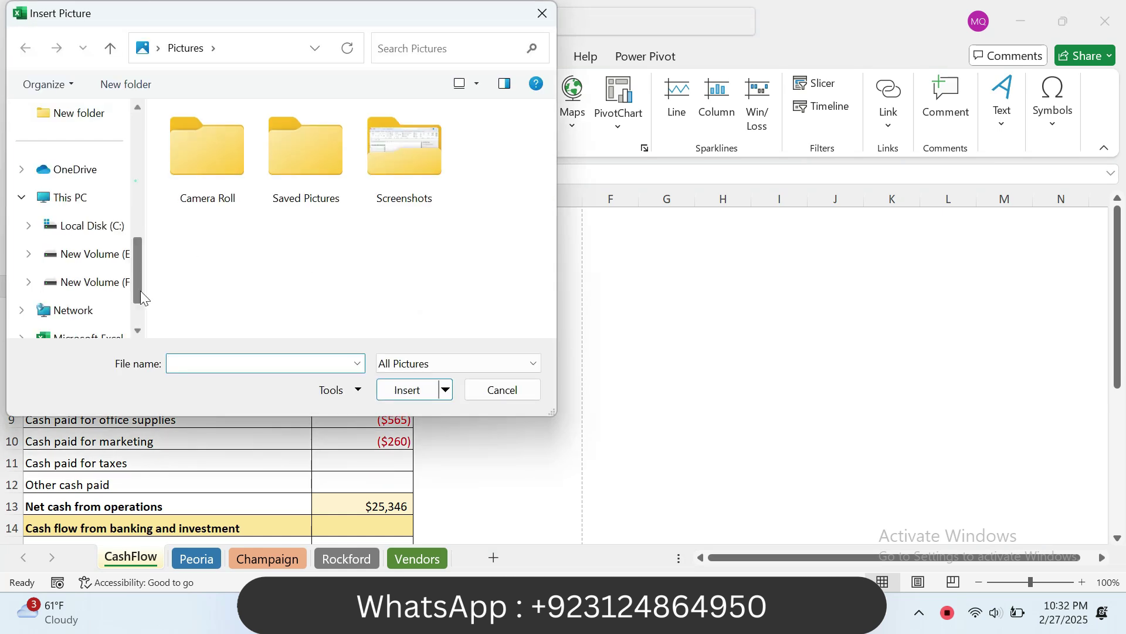
scroll(114, 258, down, 2)
click(97, 197)
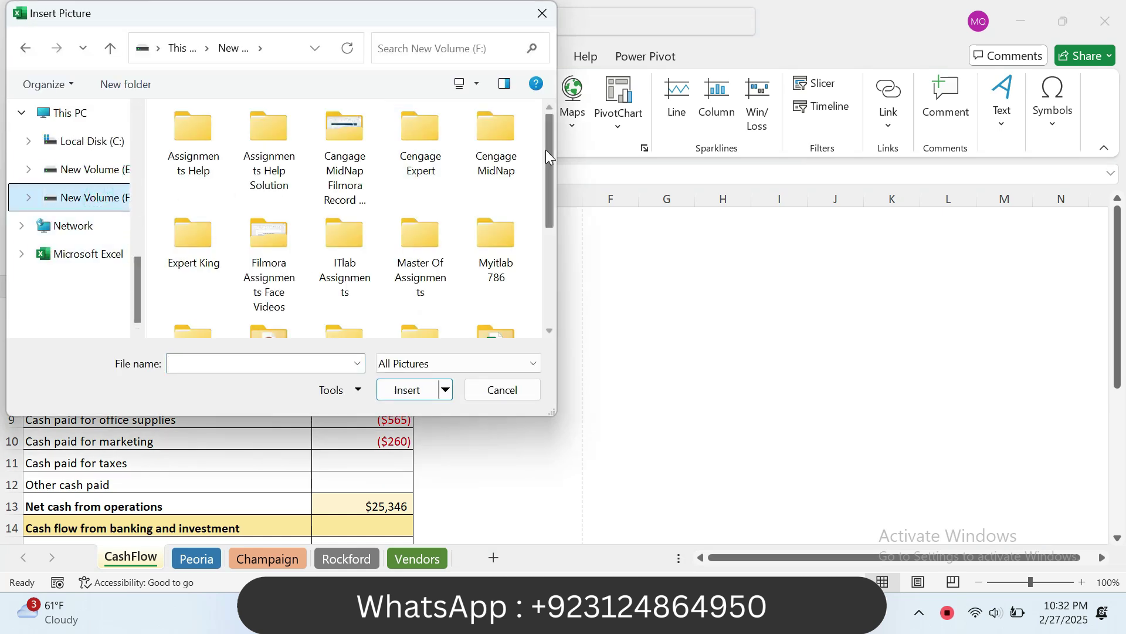
drag(545, 149, 552, 266)
double_click(346, 269)
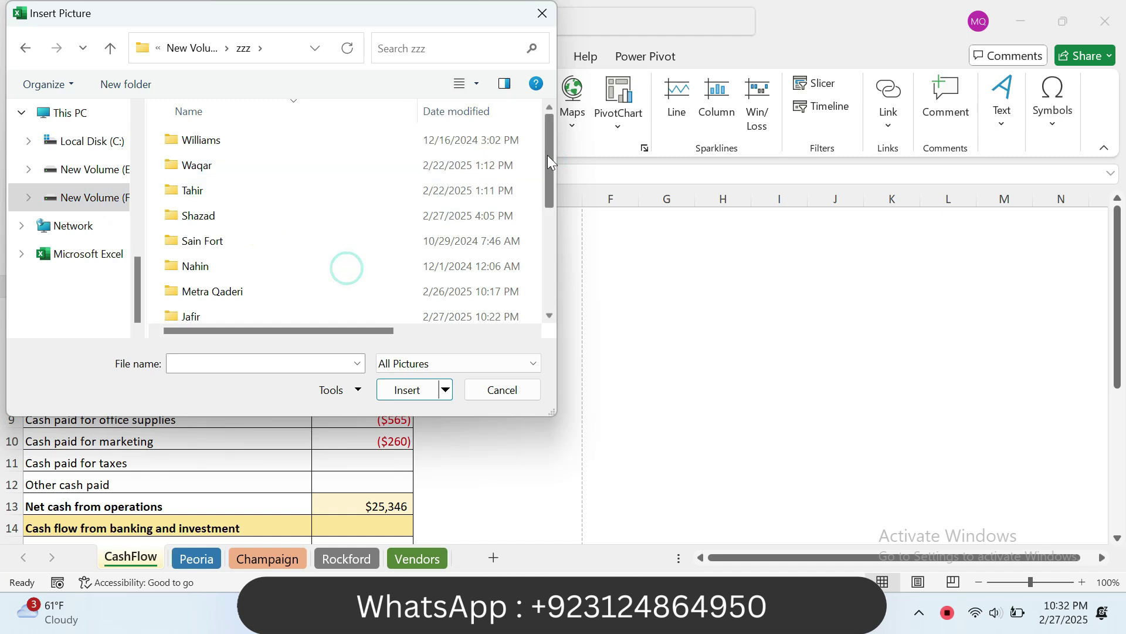
drag(549, 156, 547, 166)
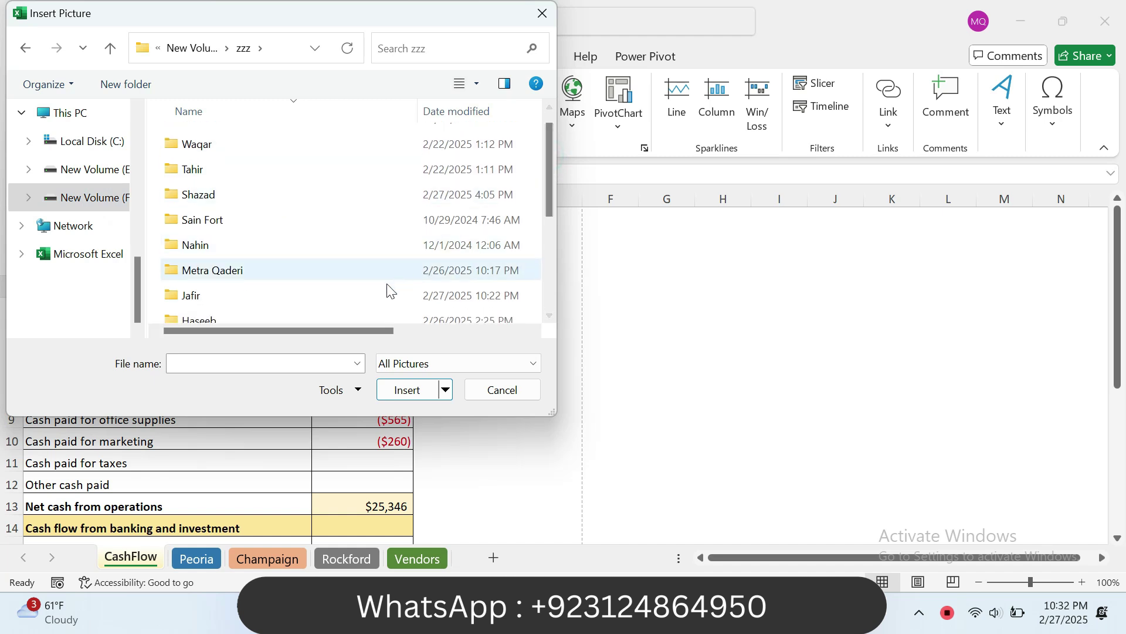
double_click(364, 297)
double_click(208, 164)
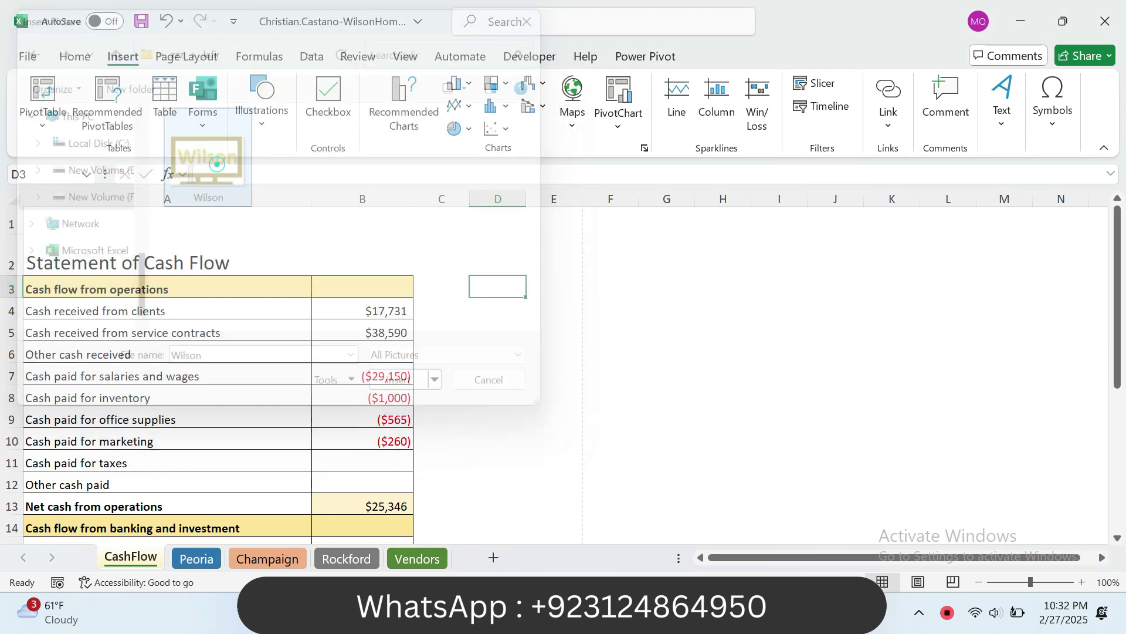
click(539, 264)
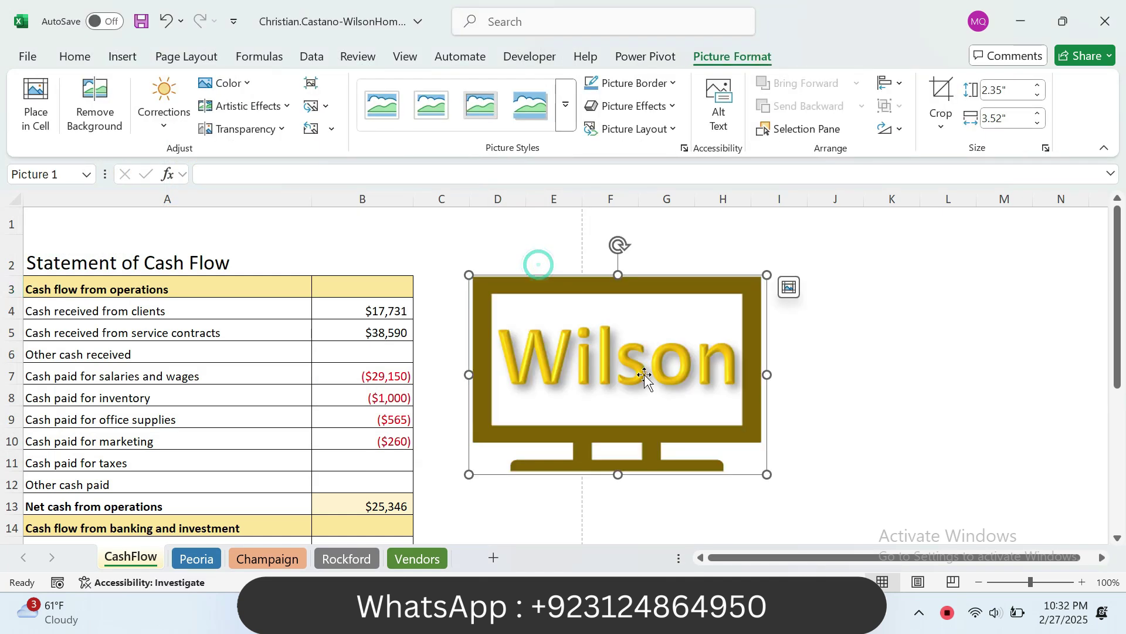
Step: Check off steps 6c and 6d in the SIMnet instructions in the browser and read step 6e about the picture height
key(alt+Tab)
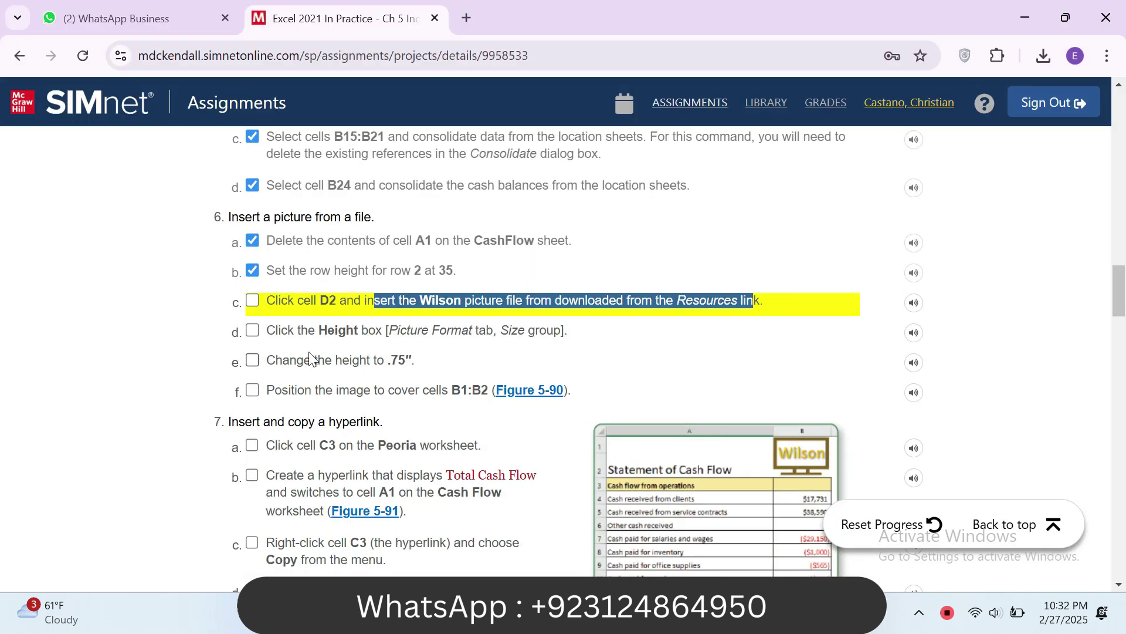
click(251, 300)
drag(293, 329, 410, 330)
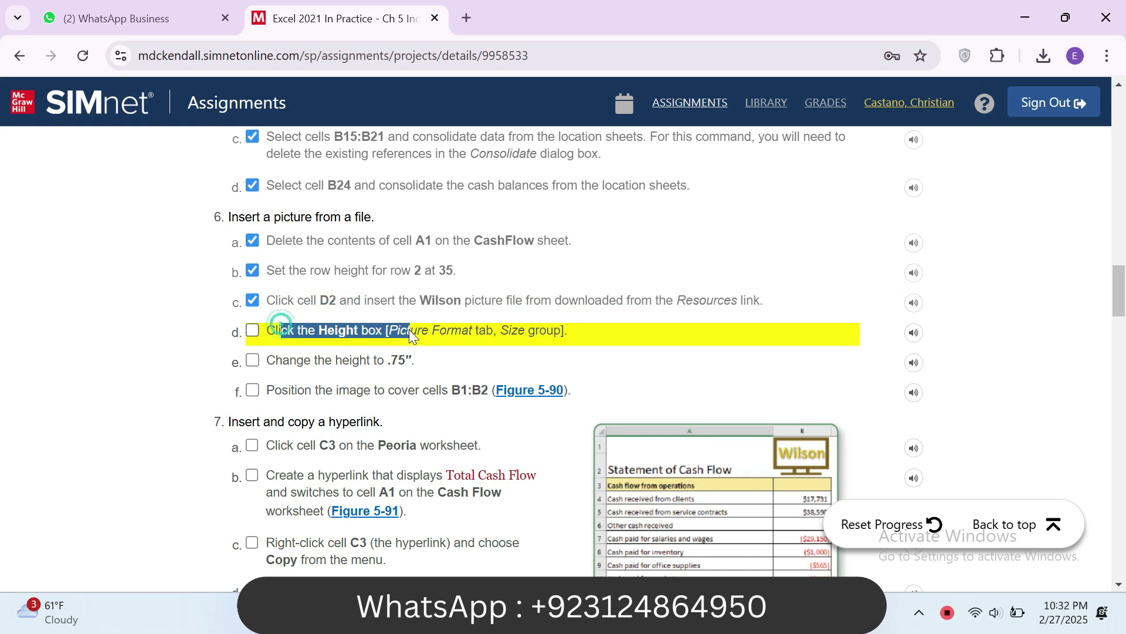
click(252, 330)
drag(289, 360, 413, 361)
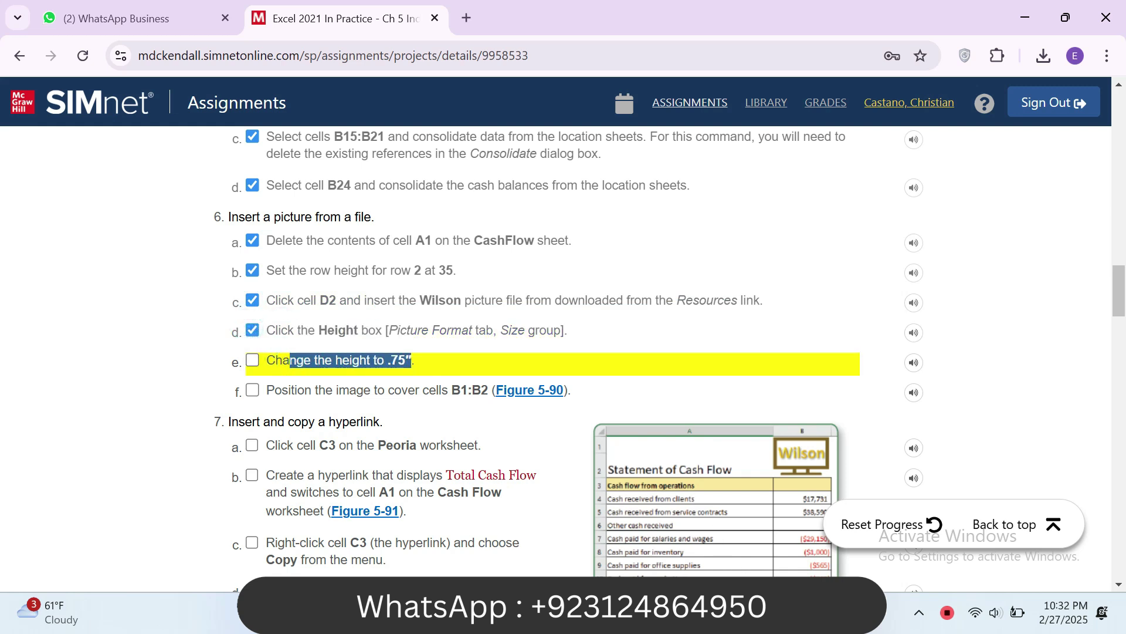
Step: Set the height of the Wilson picture in Excel to 0.75"
key(alt+Tab)
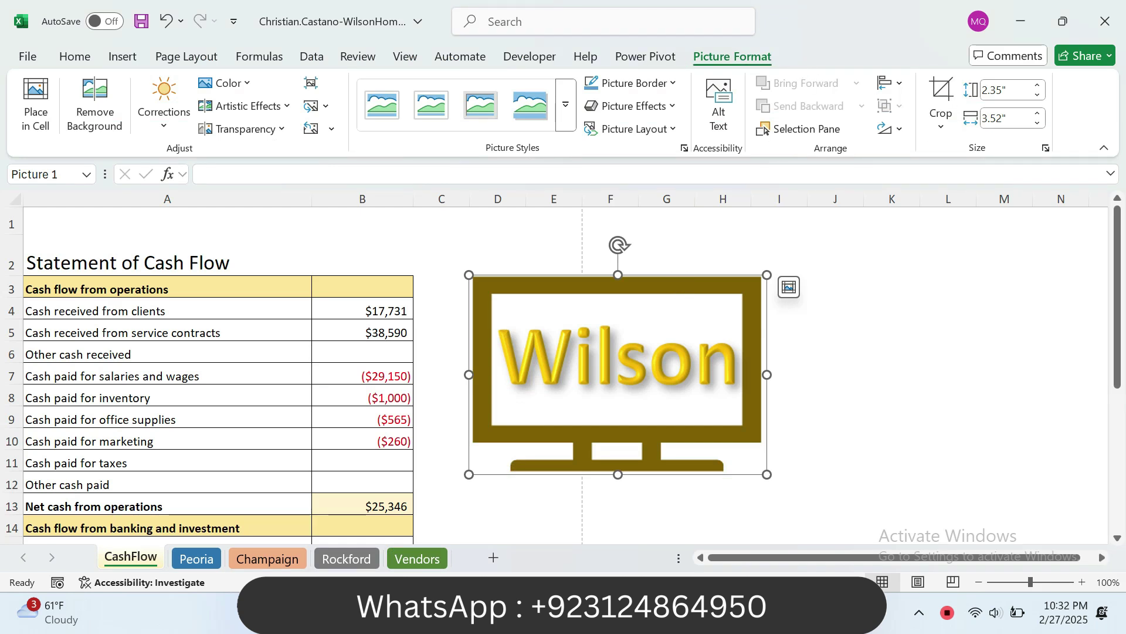
click(1031, 88)
key(BackSpace)
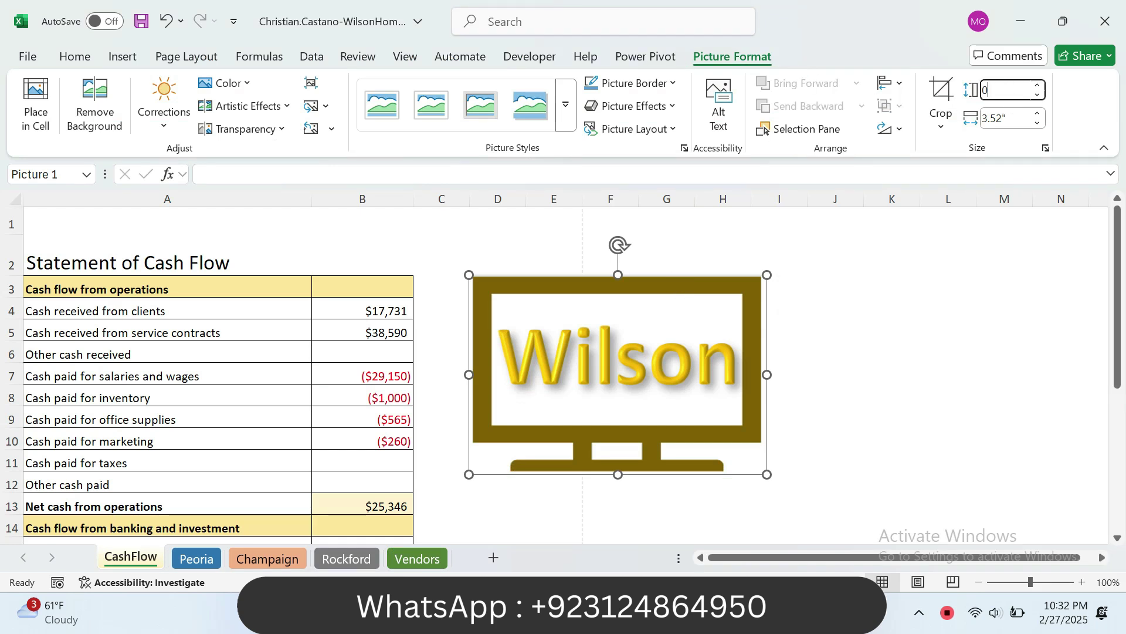
text(0.75)
key(Return)
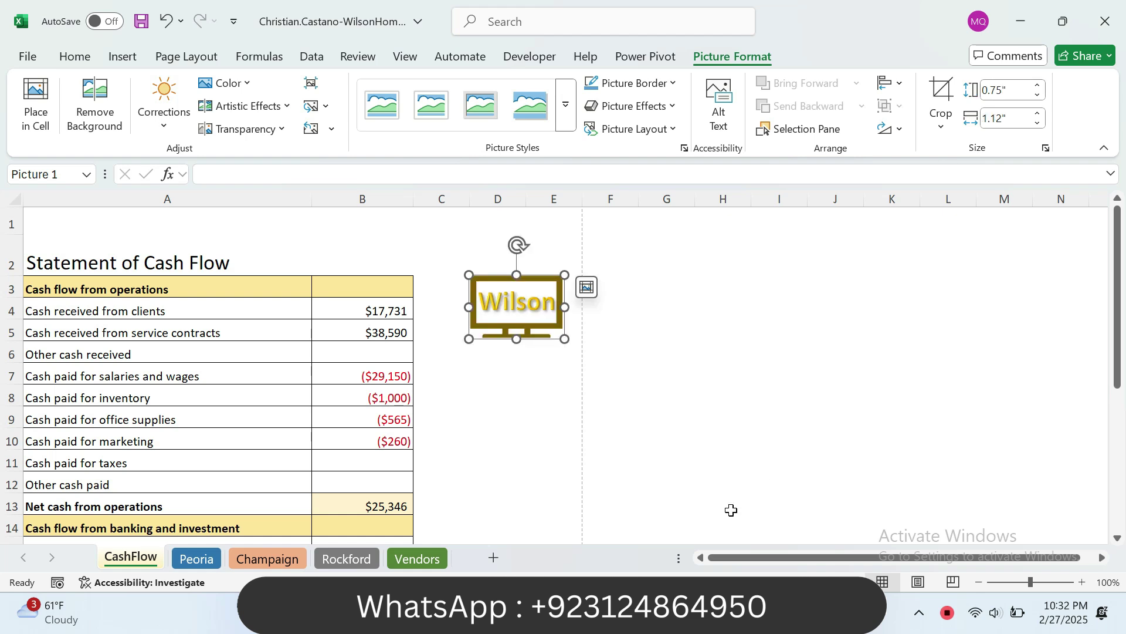
Step: Check off step 6e in the SIMnet instructions in the browser and read step 6f about positioning the image
key(alt+Tab)
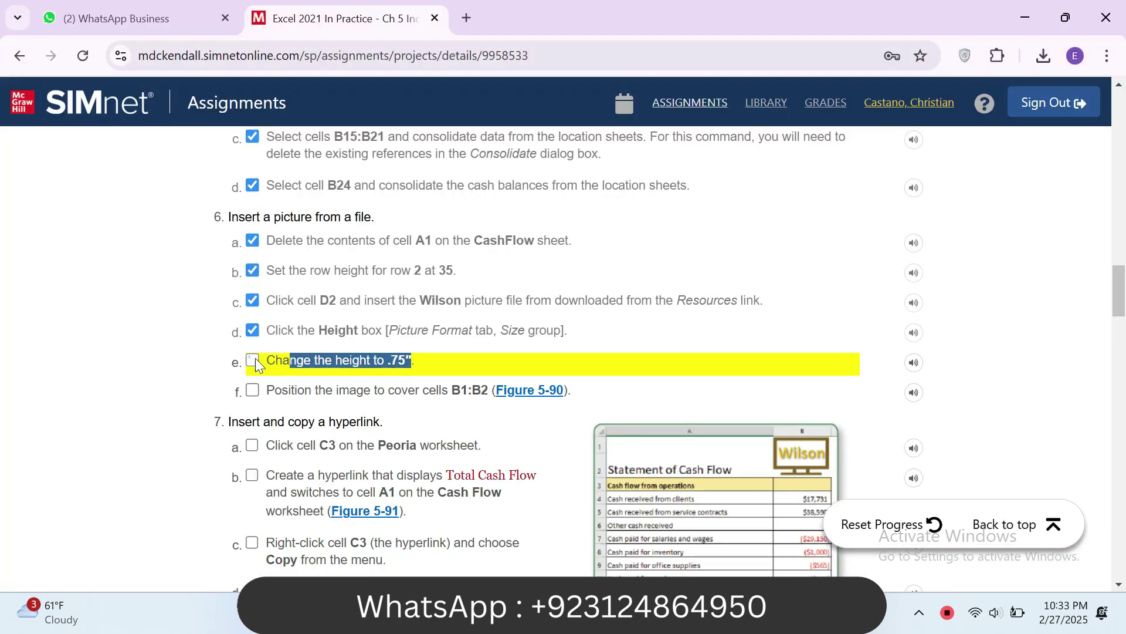
drag(287, 392, 469, 393)
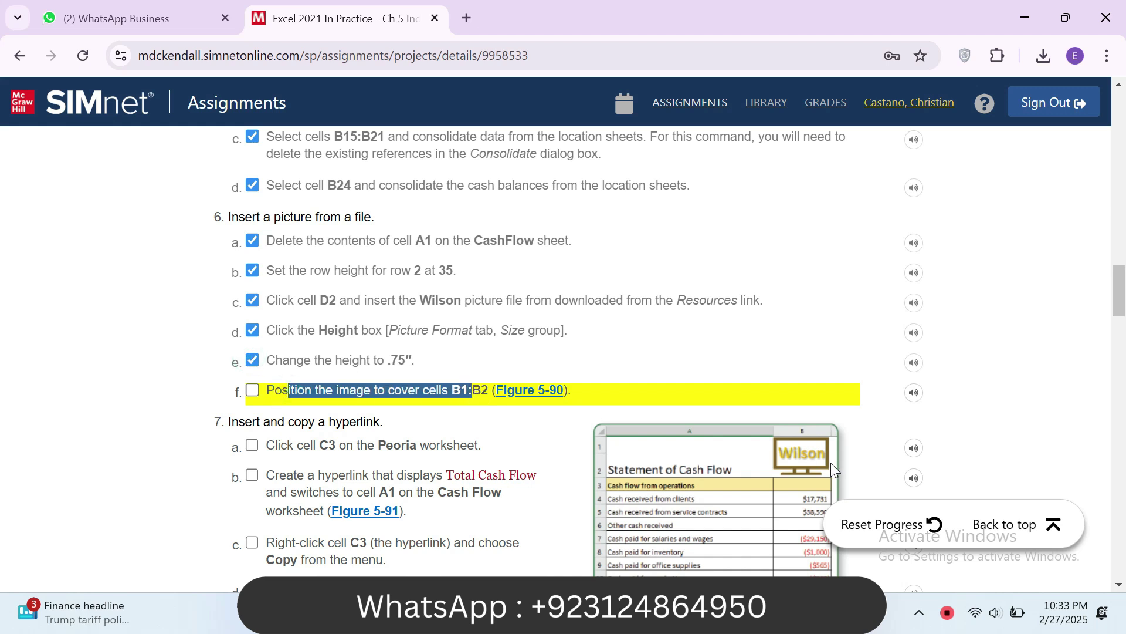
Step: Move the Wilson picture in Excel so it covers cells B1:B2 on the CashFlow sheet, and deselect it
key(alt+Tab)
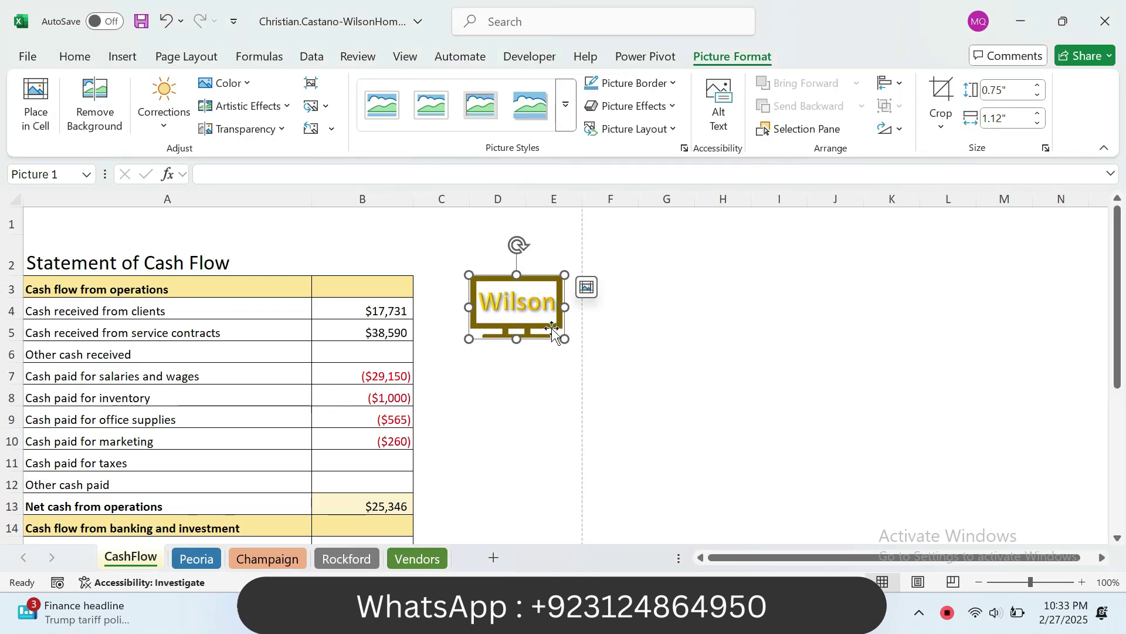
drag(526, 290, 379, 230)
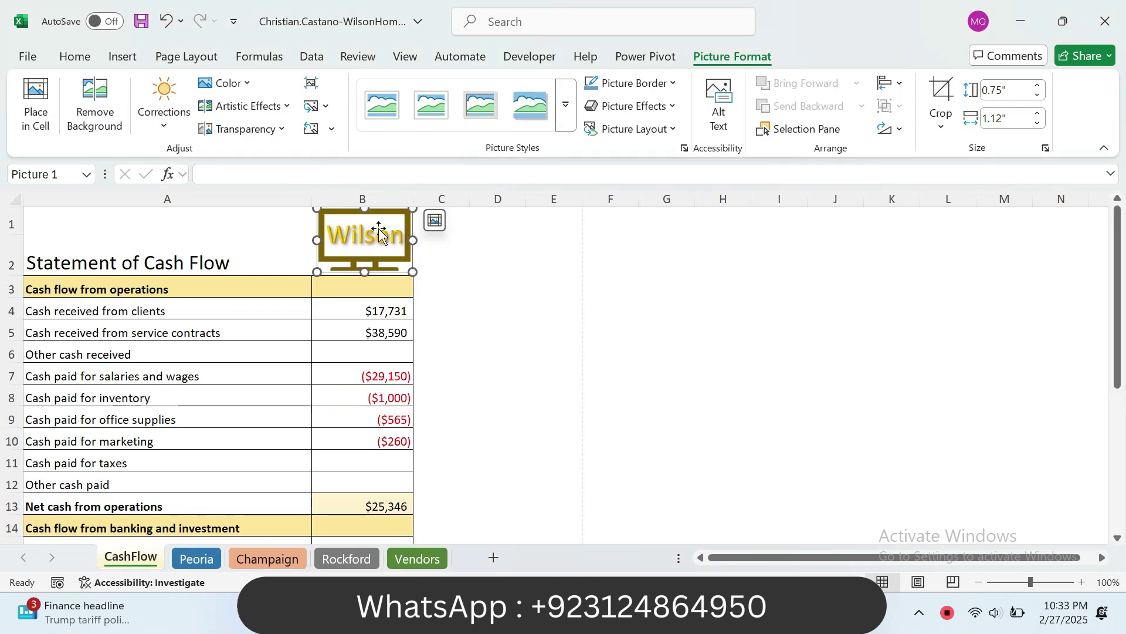
click(458, 236)
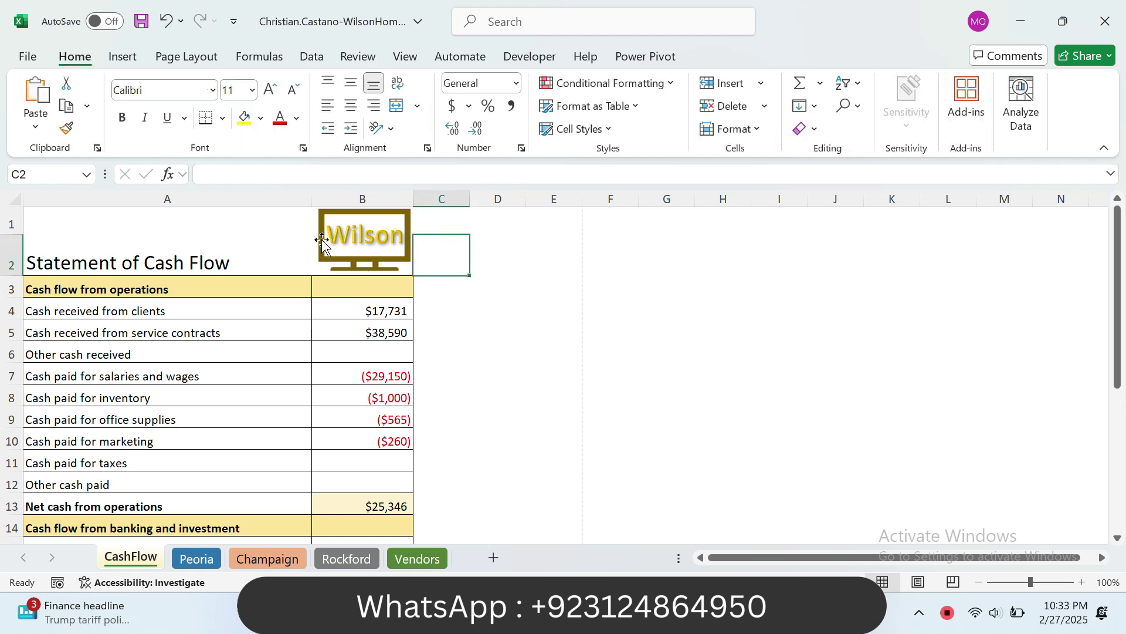
click(284, 241)
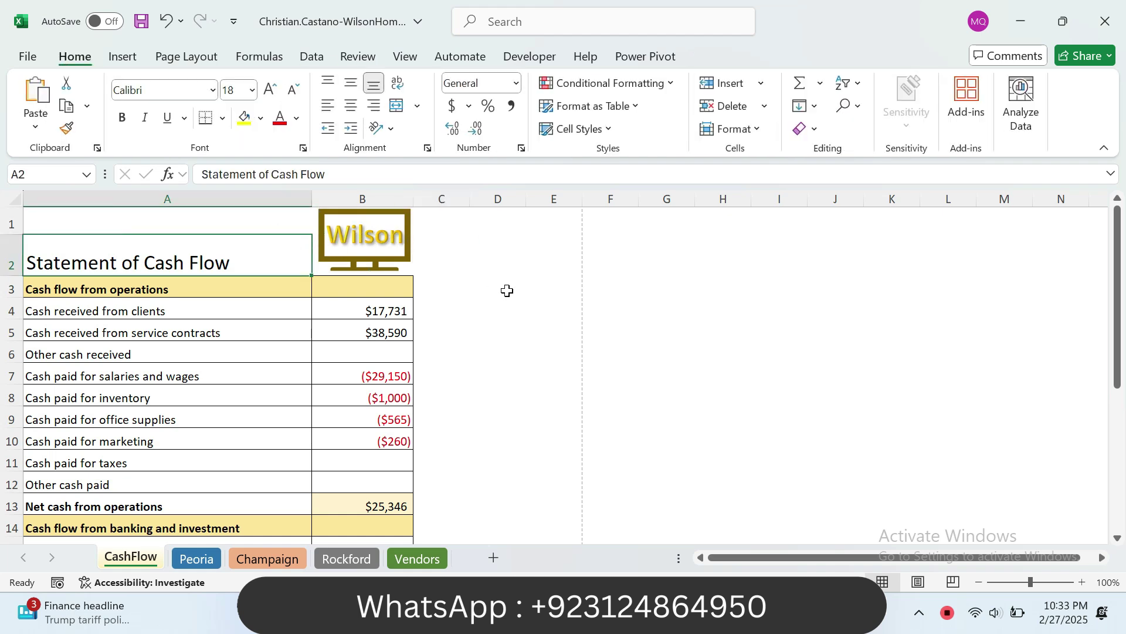
Step: Check off step 6f in the SIMnet instructions in the browser and return to the start of the assignment page
key(alt+Tab)
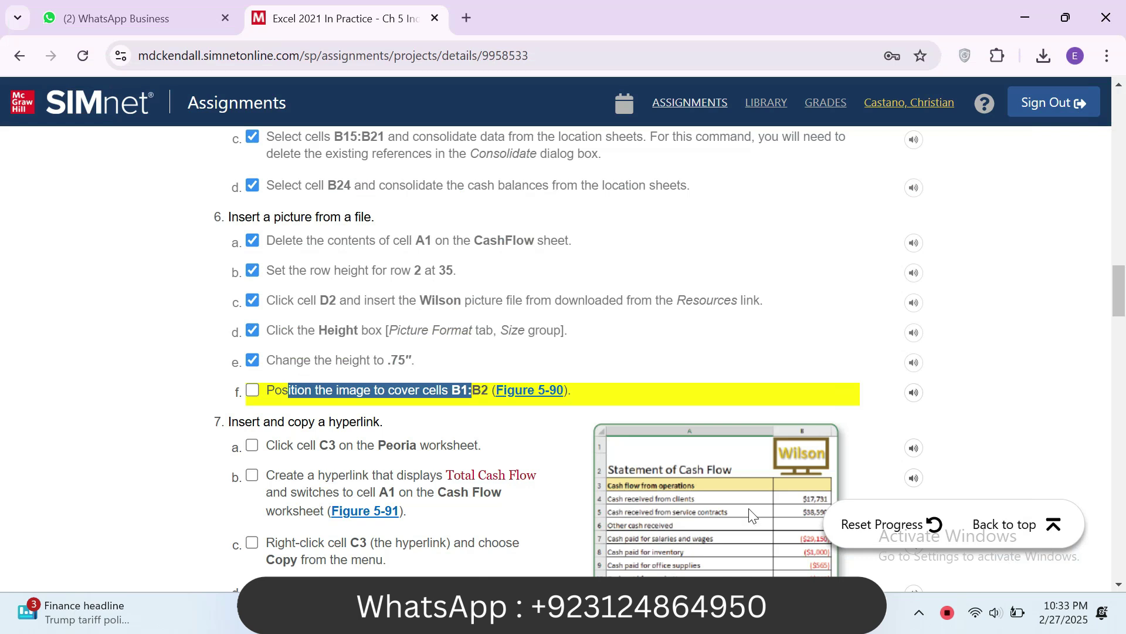
click(254, 390)
scroll(1122, 311, down, 5)
drag(1123, 323, 1072, 104)
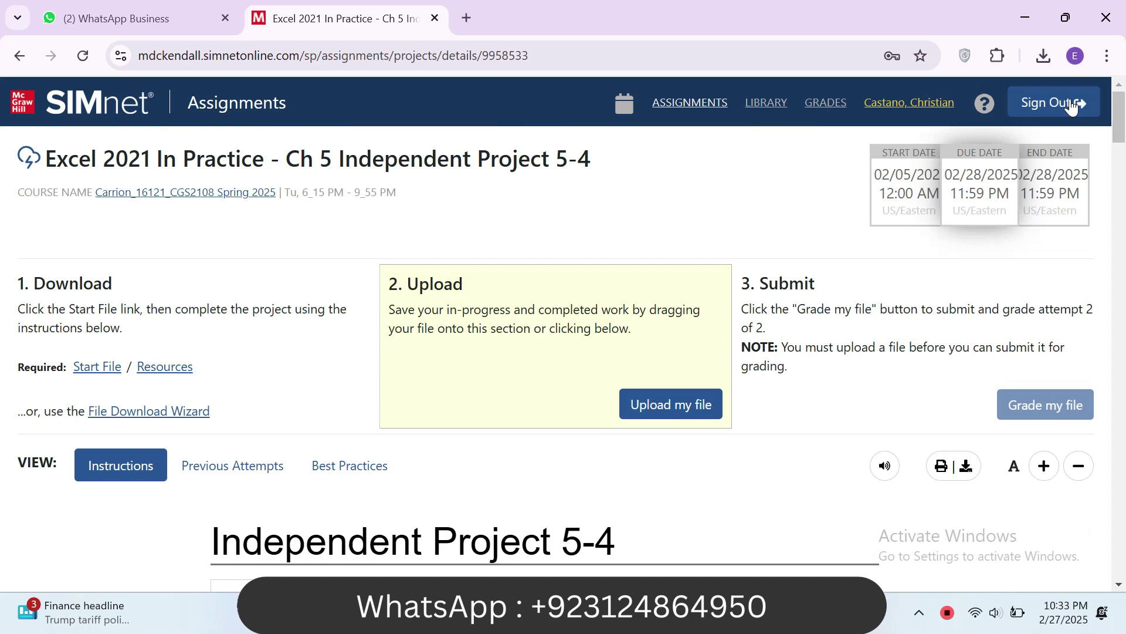